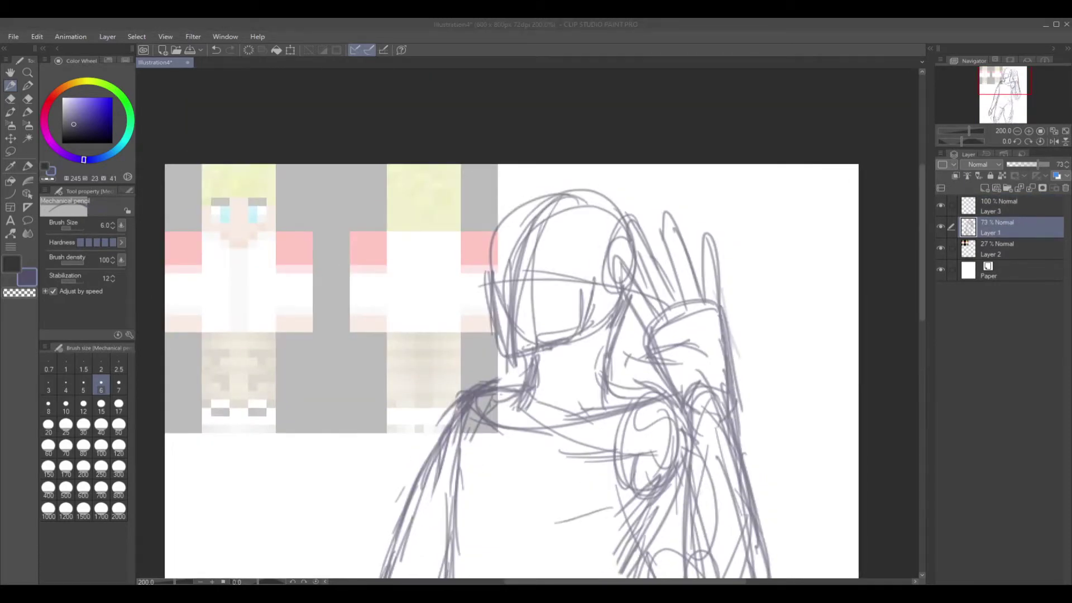
Sketch the near eye with its iris, eyelid and brow on Layer 3, and adjust it with a free transform
{"action": "left_click", "coordinate": [563, 225]}
{"action": "left_click", "coordinate": [1009, 207]}
{"action": "scroll", "coordinate": [564, 234], "scroll_direction": "up", "scroll_amount": 2}
{"action": "mouse_move", "coordinate": [537, 187]}
{"action": "left_mouse_down"}
{"action": "mouse_move", "coordinate": [650, 211]}
{"action": "mouse_move", "coordinate": [592, 224]}
{"action": "left_mouse_up"}
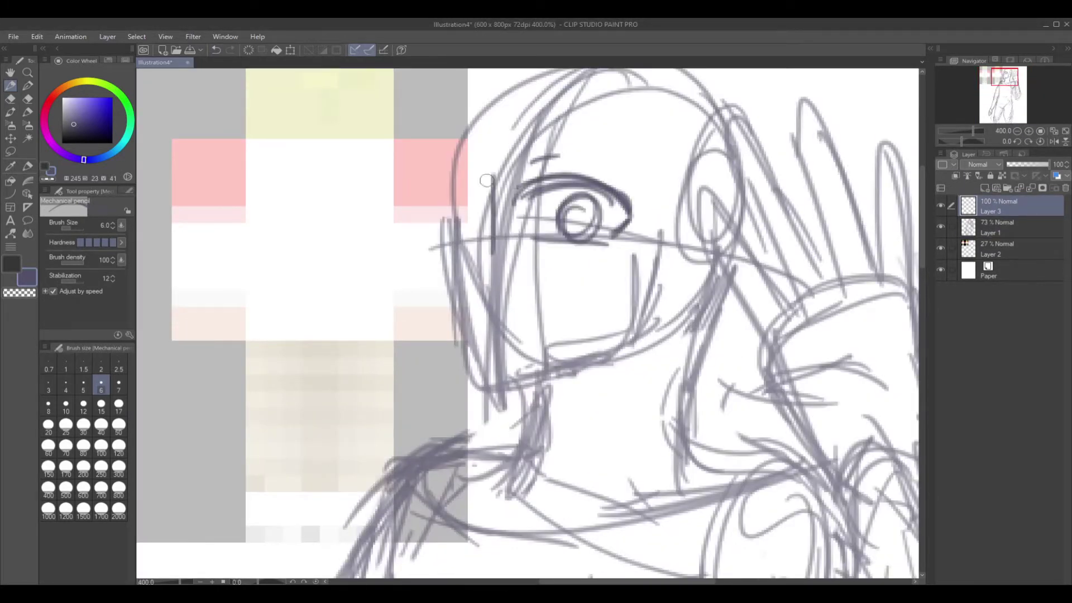
{"action": "key", "text": "ctrl+t"}
{"action": "key", "text": "Return"}
Sketch the far eye, the nose and cheek lines and the mouth on Layer 3
{"action": "left_click_drag", "start_coordinate": [494, 241], "coordinate": [457, 311]}
{"action": "left_click_drag", "start_coordinate": [444, 235], "coordinate": [481, 249]}
{"action": "left_click_drag", "start_coordinate": [607, 260], "coordinate": [637, 256]}
{"action": "left_click_drag", "start_coordinate": [478, 335], "coordinate": [570, 301]}
{"action": "key", "text": "ctrl+z"}
{"action": "left_click_drag", "start_coordinate": [458, 190], "coordinate": [447, 245]}
{"action": "left_click_drag", "start_coordinate": [477, 335], "coordinate": [561, 335]}
{"action": "key", "text": "ctrl+z"}
Erase the old jaw lines of the rough sketch on Layer 1 and redraw the jaw and side of the face
{"action": "left_click", "coordinate": [480, 351], "text": "ctrl+shift"}
{"action": "key", "text": "e"}
{"action": "left_click_drag", "start_coordinate": [670, 312], "coordinate": [582, 371]}
{"action": "key", "text": "p"}
{"action": "mouse_move", "coordinate": [505, 343]}
{"action": "left_mouse_down"}
{"action": "mouse_move", "coordinate": [567, 325]}
{"action": "mouse_move", "coordinate": [687, 330]}
{"action": "left_mouse_up"}
{"action": "left_click_drag", "start_coordinate": [700, 312], "coordinate": [695, 118]}
Lower the rough body sketch on Layer 1 to 50% opacity and add a new layer on top of the stack
{"action": "scroll", "coordinate": [696, 117], "scroll_direction": "down", "scroll_amount": 2}
{"action": "left_click_drag", "start_coordinate": [1038, 165], "coordinate": [1027, 164]}
{"action": "left_click", "coordinate": [984, 189]}
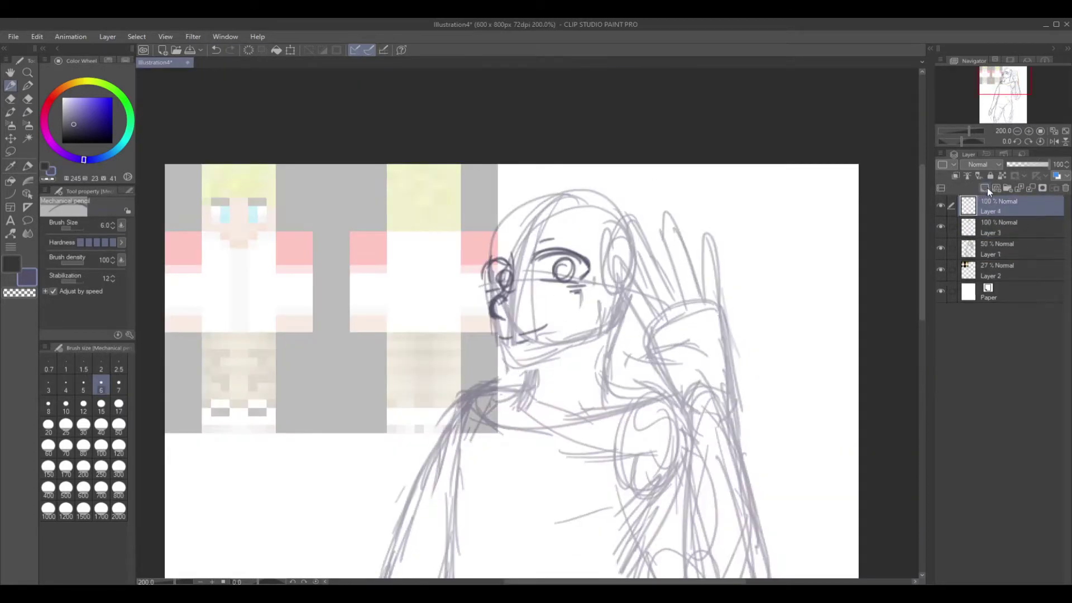
{"action": "key", "text": "ctrl+z"}
{"action": "mouse_move", "coordinate": [550, 198]}
{"action": "left_mouse_down"}
{"action": "mouse_move", "coordinate": [481, 267]}
{"action": "mouse_move", "coordinate": [551, 314]}
{"action": "left_mouse_up"}
{"action": "left_click_drag", "start_coordinate": [486, 269], "coordinate": [488, 363]}
{"action": "mouse_move", "coordinate": [491, 246]}
{"action": "left_mouse_down"}
{"action": "mouse_move", "coordinate": [464, 335]}
{"action": "mouse_move", "coordinate": [491, 413]}
{"action": "left_mouse_up"}
{"action": "left_click_drag", "start_coordinate": [600, 202], "coordinate": [620, 305]}
{"action": "left_click_drag", "start_coordinate": [564, 223], "coordinate": [594, 235]}
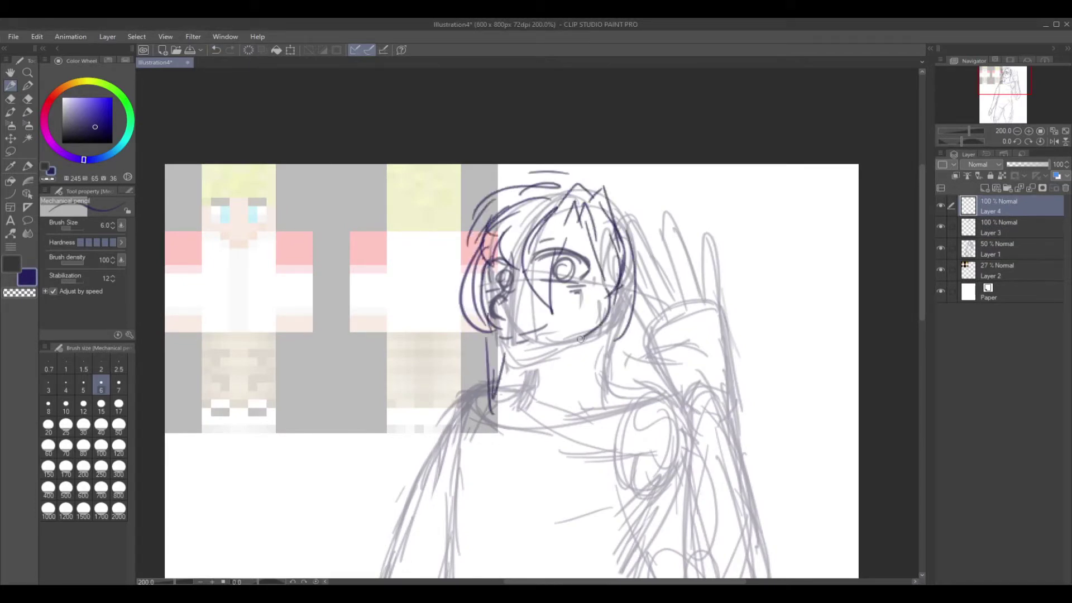
{"action": "key", "text": "Delete"}
Sketch the hair in dark blue on Layer 4, with a rounded crown, a fringe over the face and side locks down to the neck
{"action": "left_click_drag", "start_coordinate": [550, 190], "coordinate": [473, 335]}
{"action": "left_click_drag", "start_coordinate": [491, 234], "coordinate": [505, 288]}
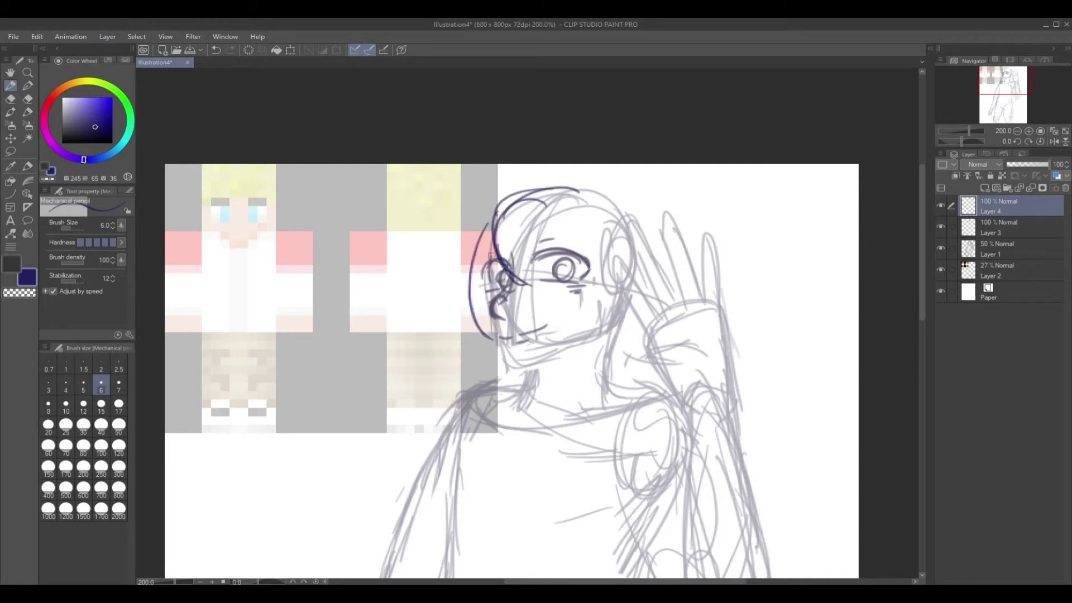
{"action": "left_click_drag", "start_coordinate": [533, 212], "coordinate": [575, 351]}
{"action": "left_click_drag", "start_coordinate": [581, 235], "coordinate": [622, 351]}
{"action": "left_click_drag", "start_coordinate": [485, 224], "coordinate": [597, 198]}
{"action": "mouse_move", "coordinate": [614, 217]}
{"action": "left_mouse_down"}
{"action": "mouse_move", "coordinate": [650, 363]}
{"action": "mouse_move", "coordinate": [636, 374]}
{"action": "left_mouse_up"}
{"action": "left_click_drag", "start_coordinate": [497, 344], "coordinate": [502, 396]}
{"action": "mouse_move", "coordinate": [550, 182]}
{"action": "left_mouse_down"}
{"action": "mouse_move", "coordinate": [656, 299]}
{"action": "mouse_move", "coordinate": [469, 324]}
{"action": "left_mouse_up"}
{"action": "left_click_drag", "start_coordinate": [530, 335], "coordinate": [557, 240]}
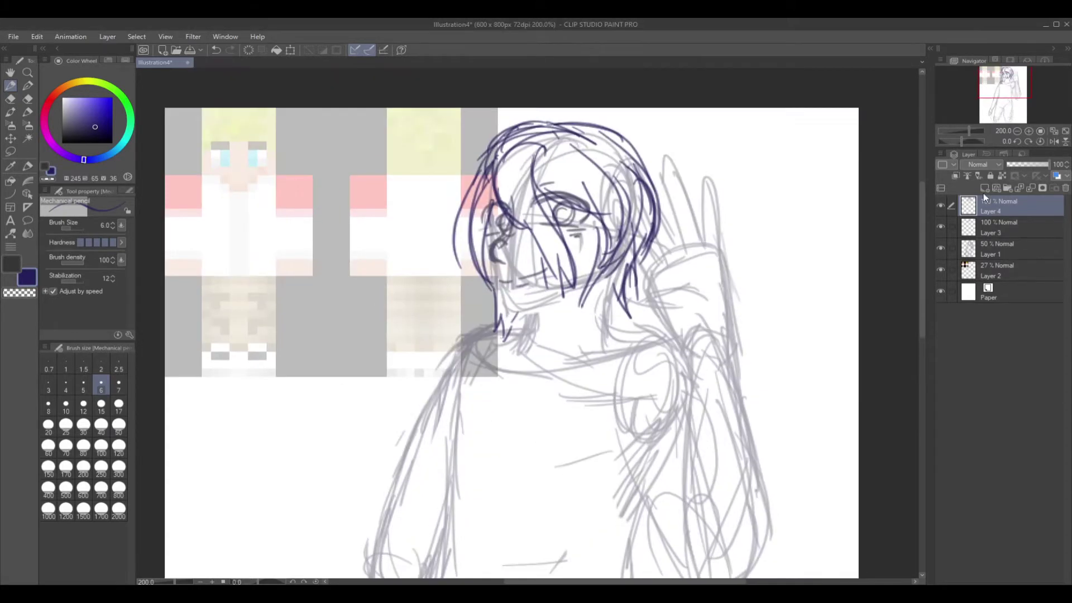
Add a new layer above the hair and sketch the collar around the neck and shoulders
{"action": "left_click_drag", "start_coordinate": [503, 334], "coordinate": [505, 379]}
{"action": "mouse_move", "coordinate": [522, 388]}
{"action": "left_mouse_down"}
{"action": "mouse_move", "coordinate": [658, 327]}
{"action": "mouse_move", "coordinate": [686, 452]}
{"action": "left_mouse_up"}
{"action": "left_click_drag", "start_coordinate": [603, 419], "coordinate": [625, 483]}
Sketch the loose sleeve of the raised arm and the side of the shirt in dark blue on Layer 5
{"action": "left_click_drag", "start_coordinate": [726, 502], "coordinate": [751, 458]}
{"action": "left_click_drag", "start_coordinate": [762, 458], "coordinate": [796, 528]}
{"action": "key", "text": "e"}
{"action": "key", "text": "p"}
{"action": "mouse_move", "coordinate": [728, 342]}
{"action": "left_mouse_down"}
{"action": "mouse_move", "coordinate": [707, 462]}
{"action": "mouse_move", "coordinate": [778, 414]}
{"action": "left_mouse_up"}
{"action": "left_click_drag", "start_coordinate": [679, 450], "coordinate": [679, 558]}
{"action": "left_click_drag", "start_coordinate": [765, 458], "coordinate": [750, 567]}
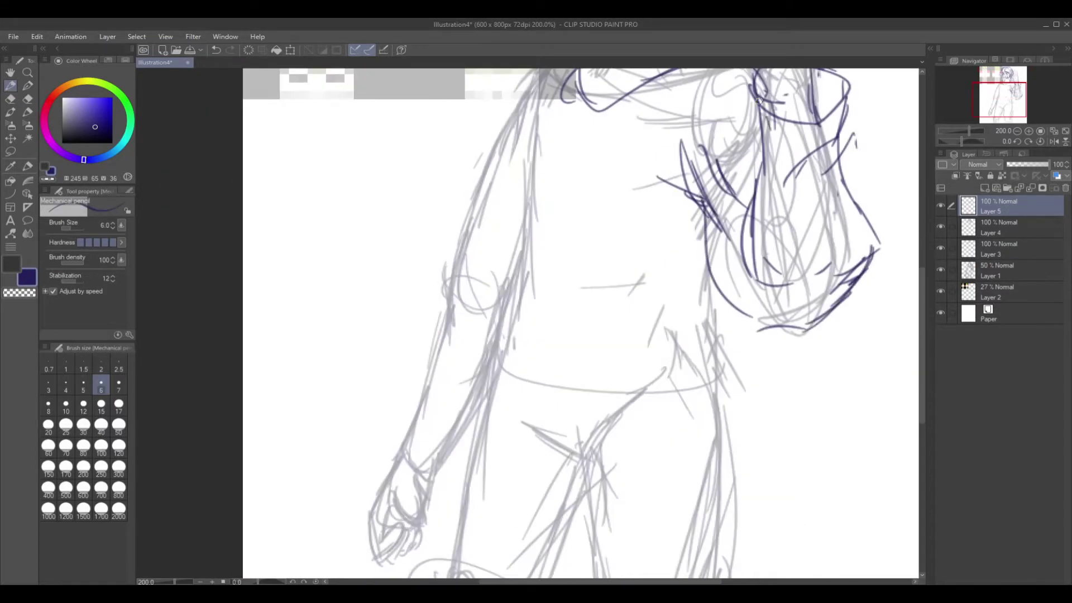
Sketch the shirt's curved hem and the sides of the torso on Layer 5
{"action": "left_click_drag", "start_coordinate": [486, 359], "coordinate": [694, 383]}
{"action": "left_click_drag", "start_coordinate": [581, 391], "coordinate": [725, 313]}
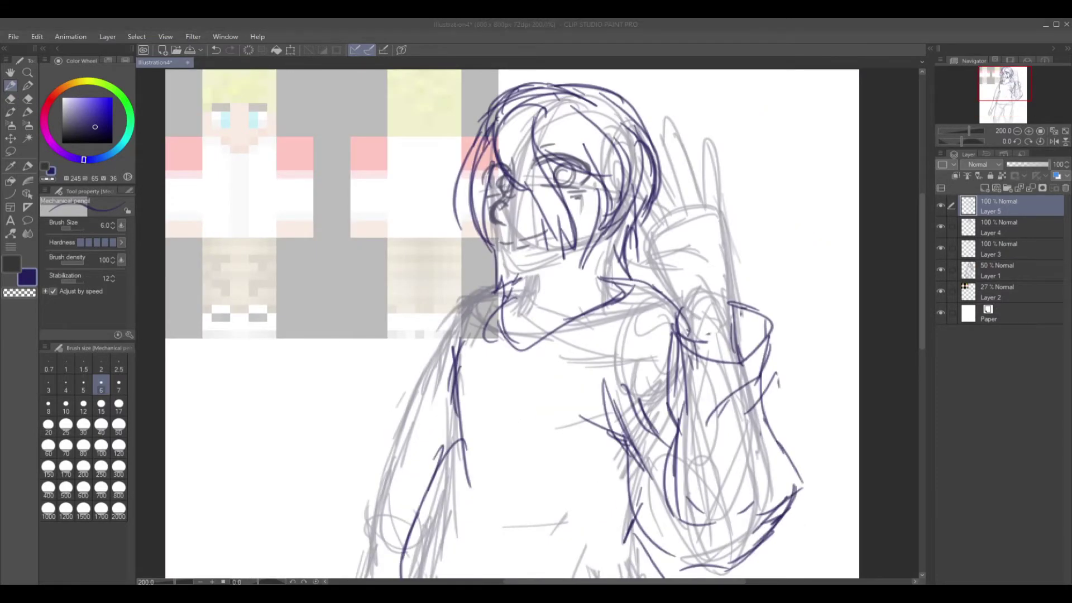
{"action": "left_click", "coordinate": [581, 373]}
{"action": "left_click_drag", "start_coordinate": [670, 316], "coordinate": [793, 88]}
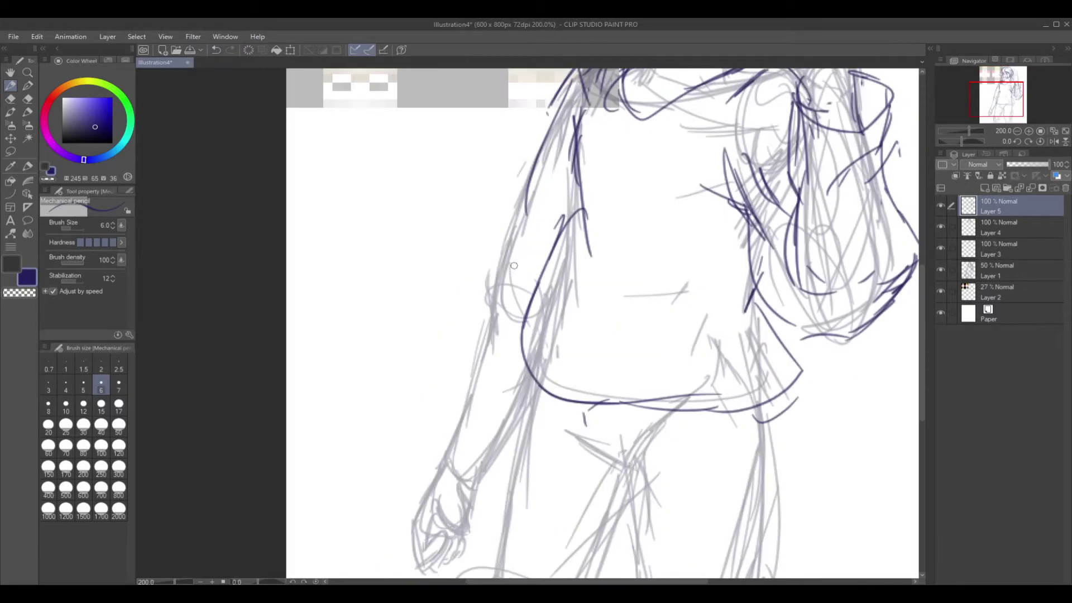
Sketch the trousers with crotch folds, a pocket and both legs, plus the lowered arm's sleeve, on Layer 5
{"action": "left_click_drag", "start_coordinate": [564, 436], "coordinate": [631, 464]}
{"action": "left_click_drag", "start_coordinate": [771, 559], "coordinate": [659, 384]}
{"action": "left_click_drag", "start_coordinate": [614, 87], "coordinate": [569, 178]}
{"action": "left_click_drag", "start_coordinate": [522, 188], "coordinate": [452, 368]}
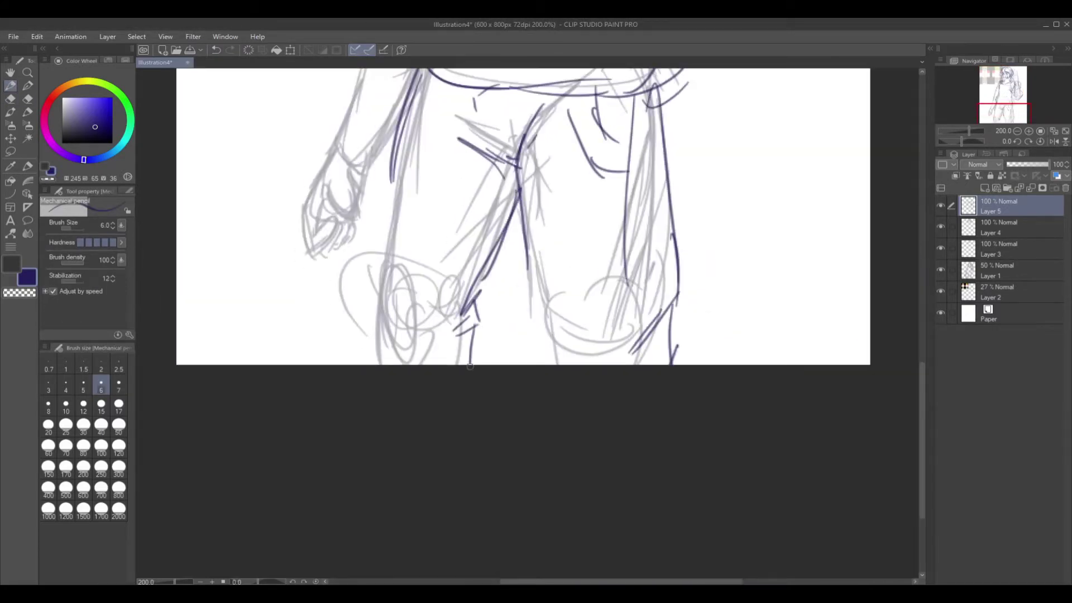
{"action": "left_click_drag", "start_coordinate": [398, 130], "coordinate": [355, 364]}
{"action": "left_click_drag", "start_coordinate": [502, 78], "coordinate": [645, 575]}
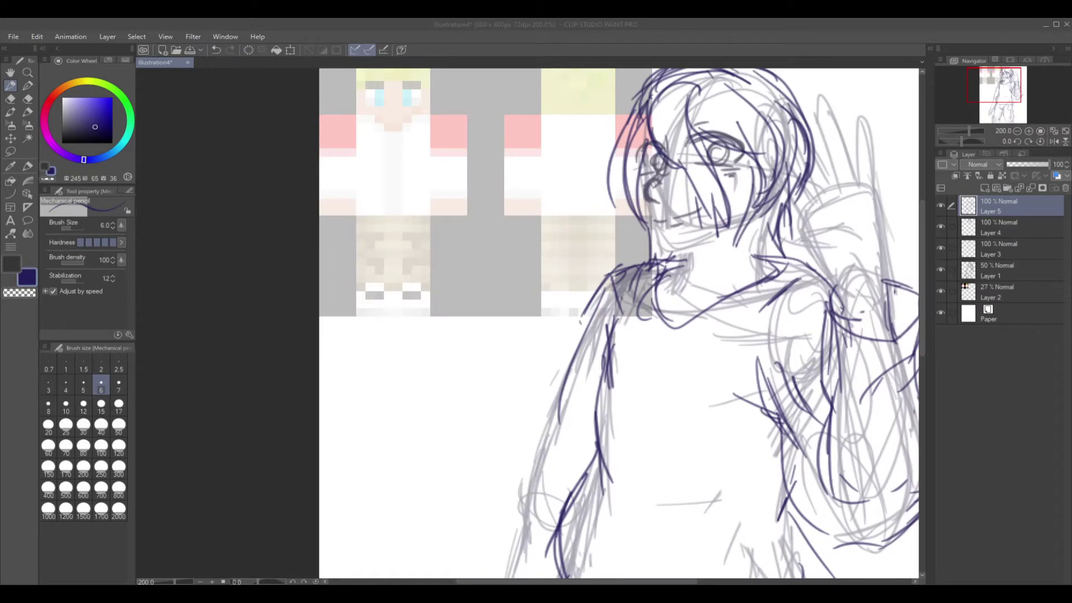
Clear the hair from Layer 4, change the pencil colour to dark red, and reposition the near eye on Layer 3 with a lasso selection
{"action": "left_click", "coordinate": [1000, 249]}
{"action": "left_click", "coordinate": [45, 111]}
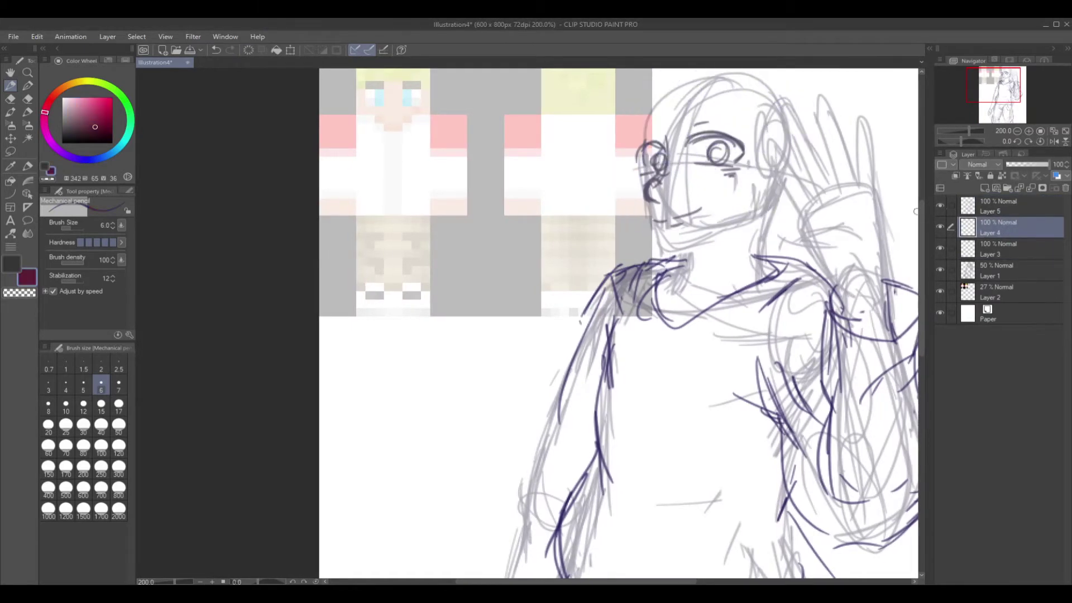
{"action": "left_click_drag", "start_coordinate": [468, 215], "coordinate": [314, 304]}
{"action": "key", "text": "m"}
{"action": "left_click_drag", "start_coordinate": [536, 234], "coordinate": [598, 296]}
{"action": "key", "text": "ctrl+d"}
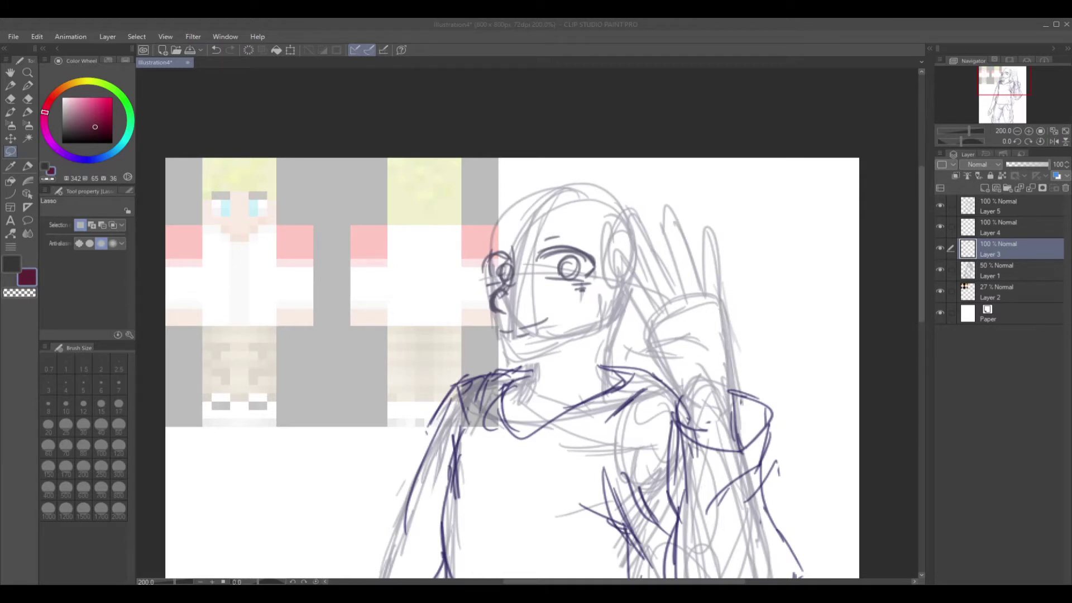
Try dark red hair strands around the head on Layer 3, and clear the layer
{"action": "key", "text": "p"}
{"action": "left_click_drag", "start_coordinate": [550, 193], "coordinate": [568, 324]}
{"action": "left_click_drag", "start_coordinate": [528, 202], "coordinate": [611, 315]}
{"action": "left_click_drag", "start_coordinate": [581, 190], "coordinate": [622, 296]}
{"action": "left_click_drag", "start_coordinate": [522, 215], "coordinate": [539, 262]}
{"action": "left_click_drag", "start_coordinate": [494, 223], "coordinate": [475, 315]}
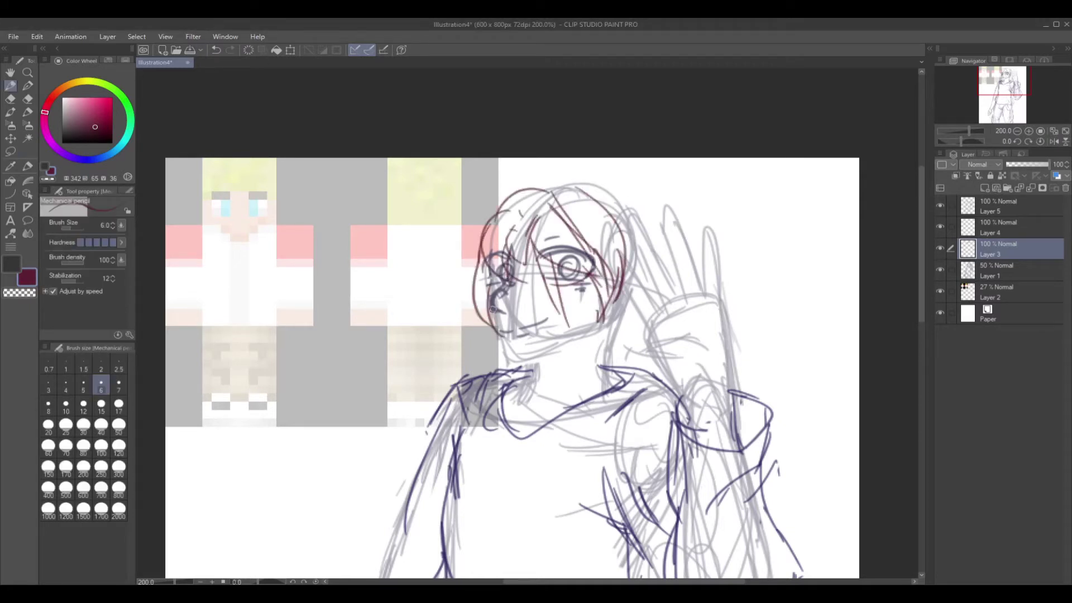
{"action": "key", "text": "Delete"}
Try a dark red face on Layer 3 with both eyes, brows, nose line, mouth and cheek marks
{"action": "left_click_drag", "start_coordinate": [516, 274], "coordinate": [512, 292]}
{"action": "key", "text": "ctrl+plus"}
{"action": "left_click_drag", "start_coordinate": [544, 181], "coordinate": [677, 199]}
{"action": "mouse_move", "coordinate": [614, 184]}
{"action": "left_mouse_down"}
{"action": "mouse_move", "coordinate": [617, 237]}
{"action": "mouse_move", "coordinate": [648, 240]}
{"action": "left_mouse_up"}
{"action": "left_click_drag", "start_coordinate": [474, 190], "coordinate": [463, 263]}
{"action": "left_click_drag", "start_coordinate": [499, 167], "coordinate": [485, 321]}
{"action": "left_click_drag", "start_coordinate": [494, 355], "coordinate": [567, 341]}
{"action": "left_click_drag", "start_coordinate": [544, 153], "coordinate": [668, 164]}
{"action": "mouse_move", "coordinate": [458, 201]}
{"action": "left_mouse_down"}
{"action": "mouse_move", "coordinate": [458, 268]}
{"action": "mouse_move", "coordinate": [497, 207]}
{"action": "left_mouse_up"}
{"action": "left_click_drag", "start_coordinate": [635, 246], "coordinate": [663, 259]}
Clear the face sketch from Layer 3 and mark the face's centre line and eye line with dark red guides
{"action": "left_click", "coordinate": [11, 95]}
{"action": "left_click", "coordinate": [11, 86]}
{"action": "key", "text": "Delete"}
{"action": "left_click_drag", "start_coordinate": [494, 203], "coordinate": [474, 315]}
{"action": "key", "text": "Delete"}
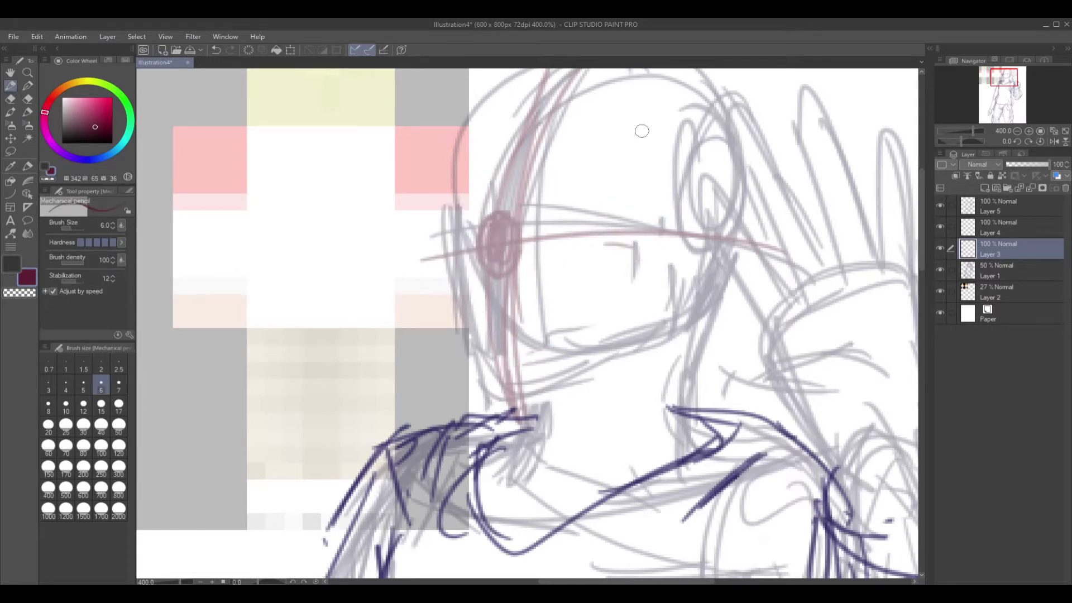
Draw the near eye in dark red with cheek marks on Layer 3 and duplicate it onto a new layer
{"action": "left_click_drag", "start_coordinate": [522, 206], "coordinate": [667, 226]}
{"action": "left_click_drag", "start_coordinate": [612, 196], "coordinate": [609, 201]}
{"action": "left_click_drag", "start_coordinate": [554, 234], "coordinate": [652, 244]}
{"action": "key", "text": "ctrl+c"}
{"action": "key", "text": "ctrl+v"}
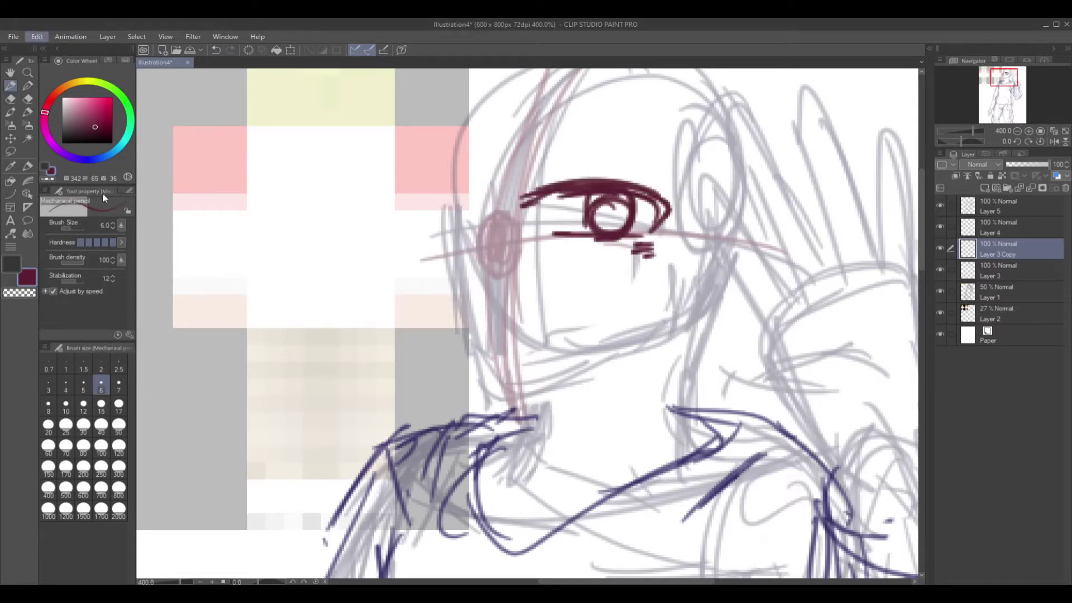
Flip the duplicated eye horizontally, narrow it to 60% width and place it as the far eye
{"action": "key", "text": "ctrl+t"}
{"action": "left_click", "coordinate": [73, 225]}
{"action": "mouse_move", "coordinate": [463, 234]}
{"action": "left_mouse_down"}
{"action": "mouse_move", "coordinate": [282, 328]}
{"action": "mouse_move", "coordinate": [394, 263]}
{"action": "mouse_move", "coordinate": [419, 262]}
{"action": "left_mouse_up"}
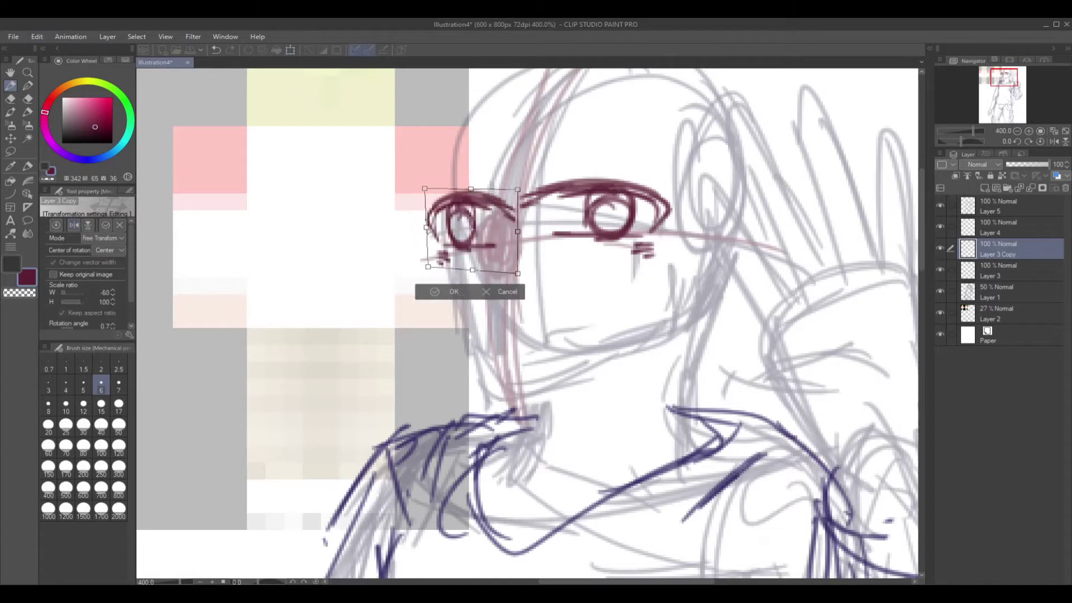
{"action": "key", "text": "Return"}
Draw the nose line and mouth in dark red and erase the part of the far eye past the nose
{"action": "mouse_move", "coordinate": [498, 170]}
{"action": "left_mouse_down"}
{"action": "mouse_move", "coordinate": [477, 283]}
{"action": "mouse_move", "coordinate": [497, 319]}
{"action": "left_mouse_up"}
{"action": "mouse_move", "coordinate": [497, 212]}
{"action": "left_mouse_down"}
{"action": "mouse_move", "coordinate": [486, 243]}
{"action": "mouse_move", "coordinate": [469, 248]}
{"action": "left_mouse_up"}
{"action": "left_click_drag", "start_coordinate": [491, 352], "coordinate": [592, 334]}
{"action": "key", "text": "e"}
{"action": "mouse_move", "coordinate": [469, 223]}
{"action": "left_mouse_down"}
{"action": "mouse_move", "coordinate": [454, 255]}
{"action": "mouse_move", "coordinate": [497, 315]}
{"action": "left_mouse_up"}
Sample the blue-grey of the rough sketch and redraw the far cheek and jaw contour on Layer 1
{"action": "left_click", "coordinate": [463, 262], "text": "ctrl+shift"}
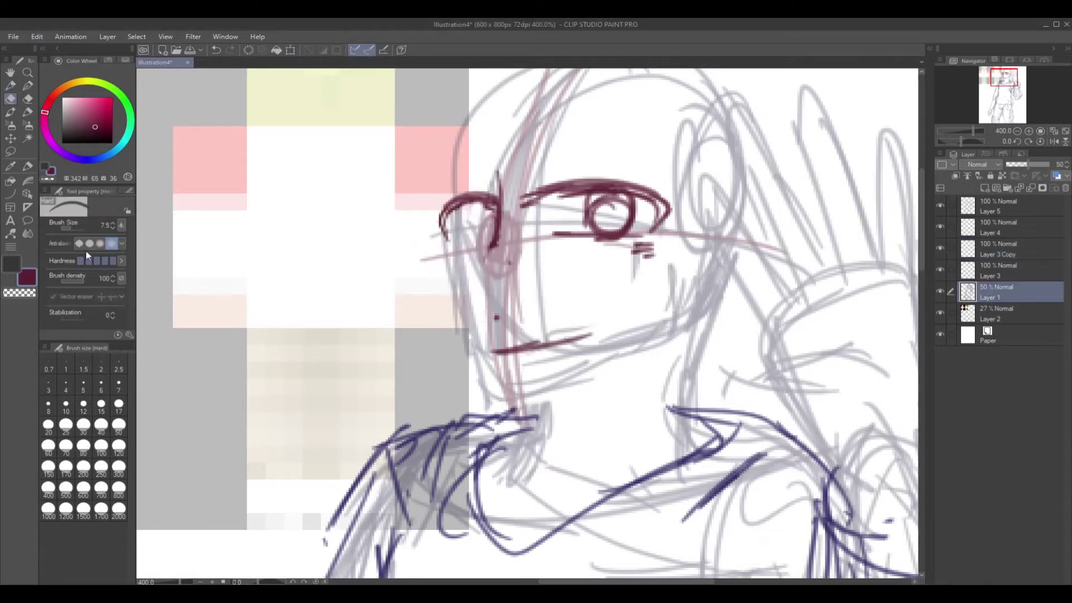
{"action": "left_click", "coordinate": [464, 262], "text": "alt"}
{"action": "key", "text": "p"}
{"action": "left_click_drag", "start_coordinate": [454, 224], "coordinate": [458, 402]}
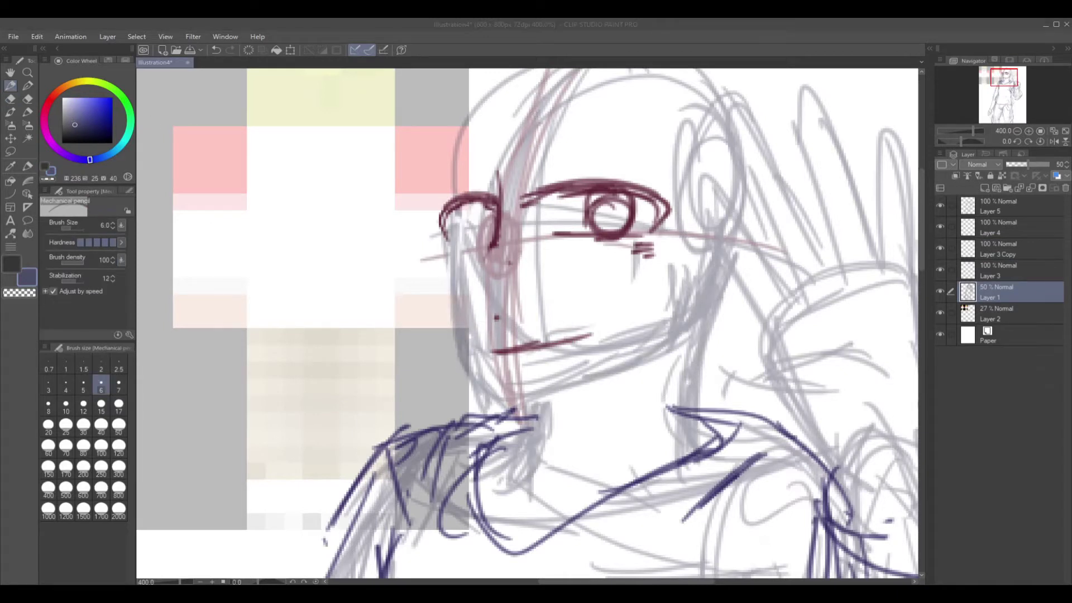
Undo the dark red eyes and mouth together with the duplicated eye layer
{"action": "key", "text": "ctrl+z"}
{"action": "key", "text": "ctrl+z"}
{"action": "key", "text": "ctrl+z"}
{"action": "key", "text": "ctrl+z"}
{"action": "key", "text": "ctrl+z"}
{"action": "key", "text": "ctrl+z"}
{"action": "left_click_drag", "start_coordinate": [509, 176], "coordinate": [458, 290]}
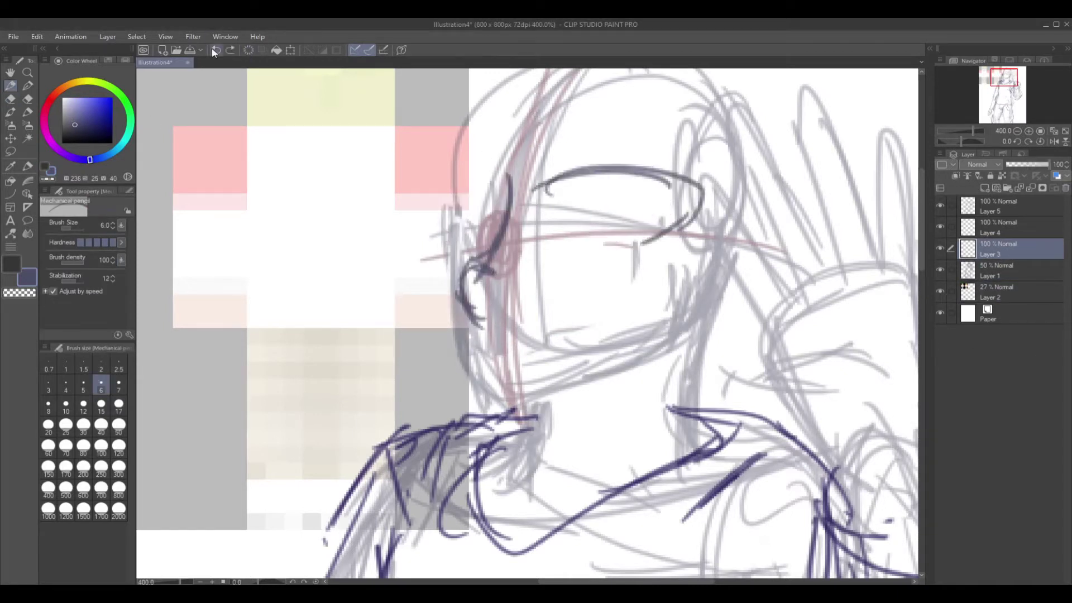
{"action": "left_click_drag", "start_coordinate": [235, 201], "coordinate": [218, 279]}
{"action": "left_click_drag", "start_coordinate": [279, 140], "coordinate": [335, 228]}
{"action": "left_click_drag", "start_coordinate": [341, 151], "coordinate": [379, 178]}
{"action": "left_click_drag", "start_coordinate": [280, 329], "coordinate": [251, 346]}
{"action": "left_click_drag", "start_coordinate": [279, 279], "coordinate": [313, 341]}
{"action": "left_click_drag", "start_coordinate": [301, 252], "coordinate": [330, 296]}
{"action": "key", "text": "ctrl+z"}
{"action": "key", "text": "ctrl+z"}
{"action": "key", "text": "ctrl+z"}
{"action": "key", "text": "ctrl+z"}
{"action": "key", "text": "ctrl+z"}
{"action": "key", "text": "ctrl+z"}
{"action": "key", "text": "ctrl+z"}
Sketch both eyes with irises, the nose contour, mouth, cheek marks and eyebrows in blue-grey on Layer 3
{"action": "left_click_drag", "start_coordinate": [505, 176], "coordinate": [466, 304]}
{"action": "mouse_move", "coordinate": [550, 187]}
{"action": "left_mouse_down"}
{"action": "mouse_move", "coordinate": [687, 198]}
{"action": "mouse_move", "coordinate": [620, 223]}
{"action": "left_mouse_up"}
{"action": "left_click_drag", "start_coordinate": [648, 243], "coordinate": [678, 252]}
{"action": "left_click_drag", "start_coordinate": [505, 192], "coordinate": [455, 254]}
{"action": "left_click_drag", "start_coordinate": [507, 223], "coordinate": [480, 263]}
{"action": "left_click_drag", "start_coordinate": [639, 187], "coordinate": [627, 176]}
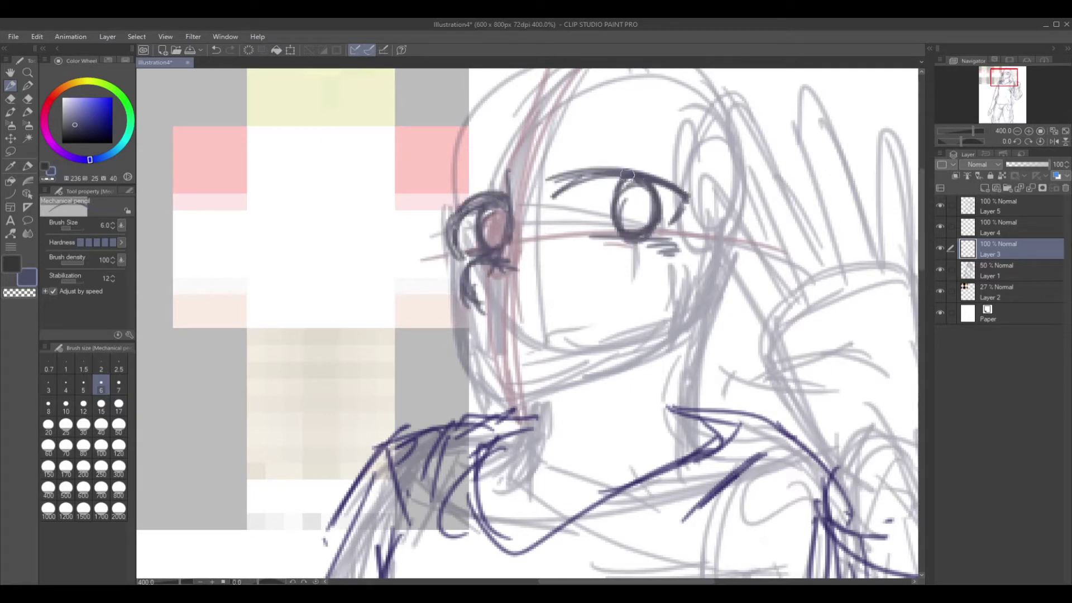
{"action": "key", "text": "ctrl+z"}
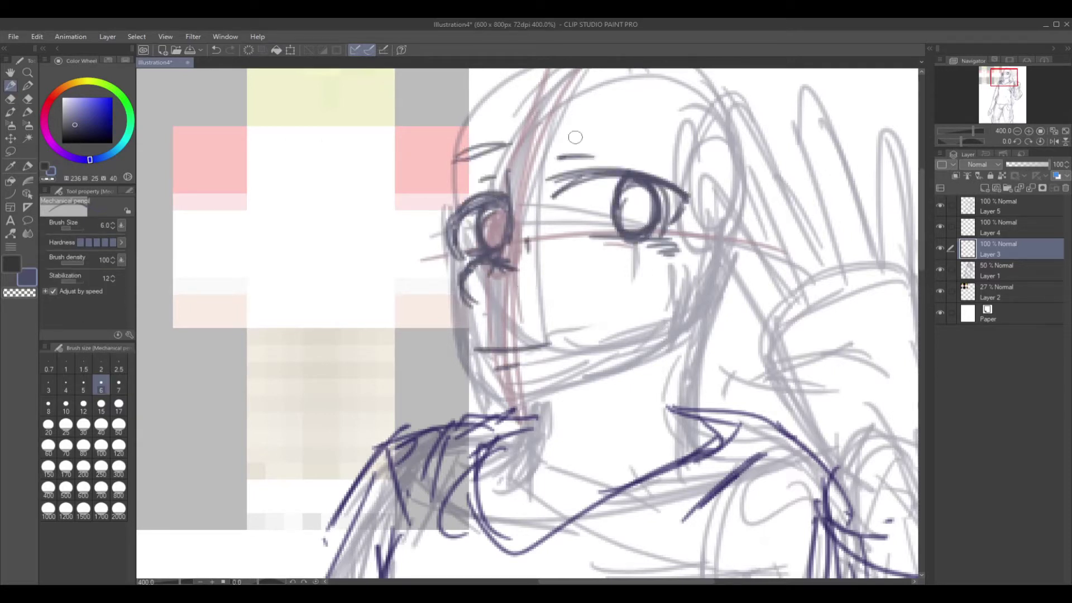
{"action": "left_click_drag", "start_coordinate": [575, 131], "coordinate": [703, 162]}
Pick a darker blue-grey and try the first fringe strands over the forehead on Layer 4
{"action": "key", "text": "alt+bracketright"}
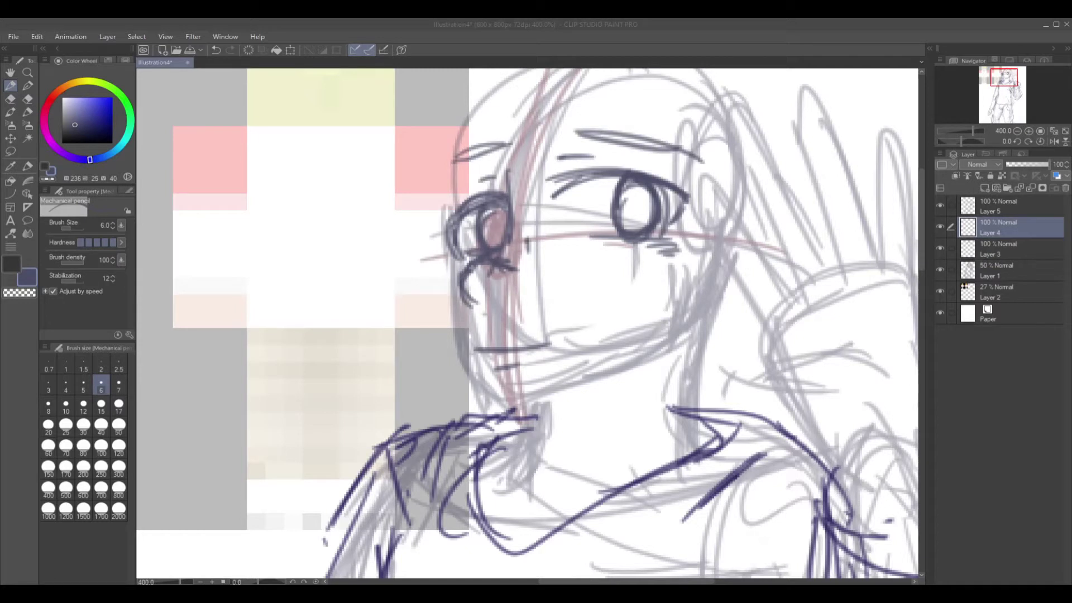
{"action": "key", "text": "ctrl+minus"}
{"action": "key", "text": "ctrl+minus"}
{"action": "left_click", "coordinate": [71, 128]}
{"action": "left_click_drag", "start_coordinate": [513, 193], "coordinate": [559, 273]}
{"action": "left_click_drag", "start_coordinate": [575, 185], "coordinate": [619, 290]}
{"action": "key", "text": "ctrl+z"}
{"action": "key", "text": "ctrl+z"}
Try a fuller hair outline with long fringe strands and side locks on Layer 4, and undo it
{"action": "left_click_drag", "start_coordinate": [483, 246], "coordinate": [561, 184]}
{"action": "left_click_drag", "start_coordinate": [534, 211], "coordinate": [586, 310]}
{"action": "left_click_drag", "start_coordinate": [591, 189], "coordinate": [622, 319]}
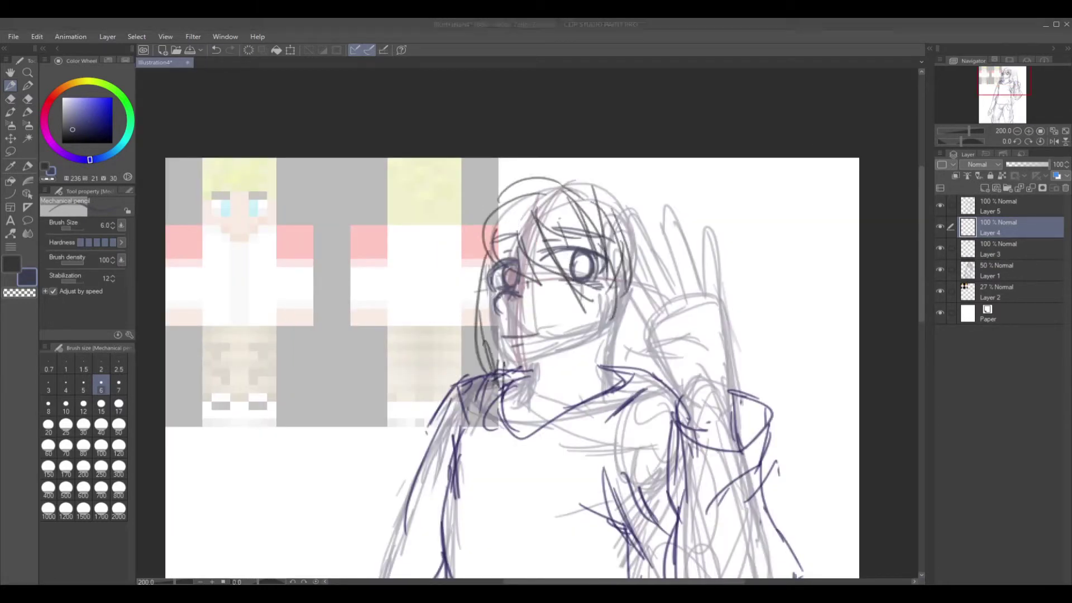
{"action": "key", "text": "ctrl+z"}
{"action": "key", "text": "ctrl+z"}
{"action": "key", "text": "ctrl+z"}
{"action": "key", "text": "ctrl+z"}
Sketch the hair on Layer 4 with a rounded crown, a swept fringe and a longer lock behind the near ear
{"action": "left_click_drag", "start_coordinate": [505, 212], "coordinate": [559, 279]}
{"action": "left_click_drag", "start_coordinate": [625, 223], "coordinate": [583, 340]}
{"action": "mouse_move", "coordinate": [497, 201]}
{"action": "left_mouse_down"}
{"action": "mouse_move", "coordinate": [474, 291]}
{"action": "mouse_move", "coordinate": [653, 282]}
{"action": "mouse_move", "coordinate": [620, 371]}
{"action": "left_mouse_up"}
{"action": "left_click_drag", "start_coordinate": [634, 299], "coordinate": [608, 383]}
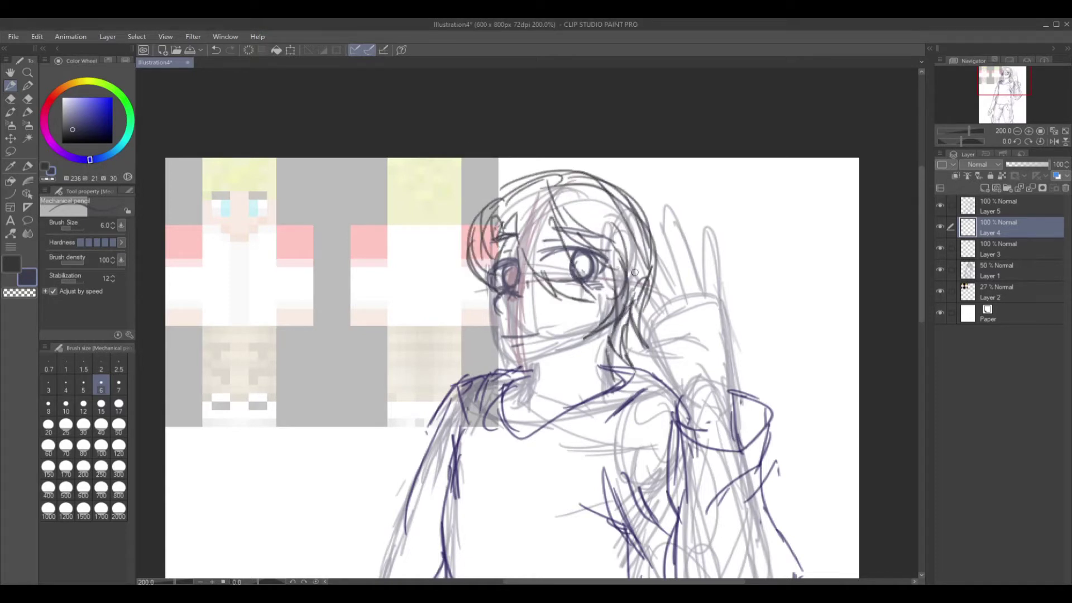
{"action": "left_click_drag", "start_coordinate": [637, 206], "coordinate": [674, 286]}
Clear the whole clothing sketch from Layer 5
{"action": "key", "text": "ctrl+minus"}
{"action": "left_click", "coordinate": [997, 207]}
{"action": "key", "text": "Delete"}
Erase and redraw the lowered arm's shoulder line in the rough body sketch on Layer 1
{"action": "left_click", "coordinate": [996, 270]}
{"action": "key", "text": "e"}
{"action": "mouse_move", "coordinate": [519, 346]}
{"action": "left_mouse_down"}
{"action": "mouse_move", "coordinate": [480, 425]}
{"action": "mouse_move", "coordinate": [484, 441]}
{"action": "left_mouse_up"}
{"action": "key", "text": "p"}
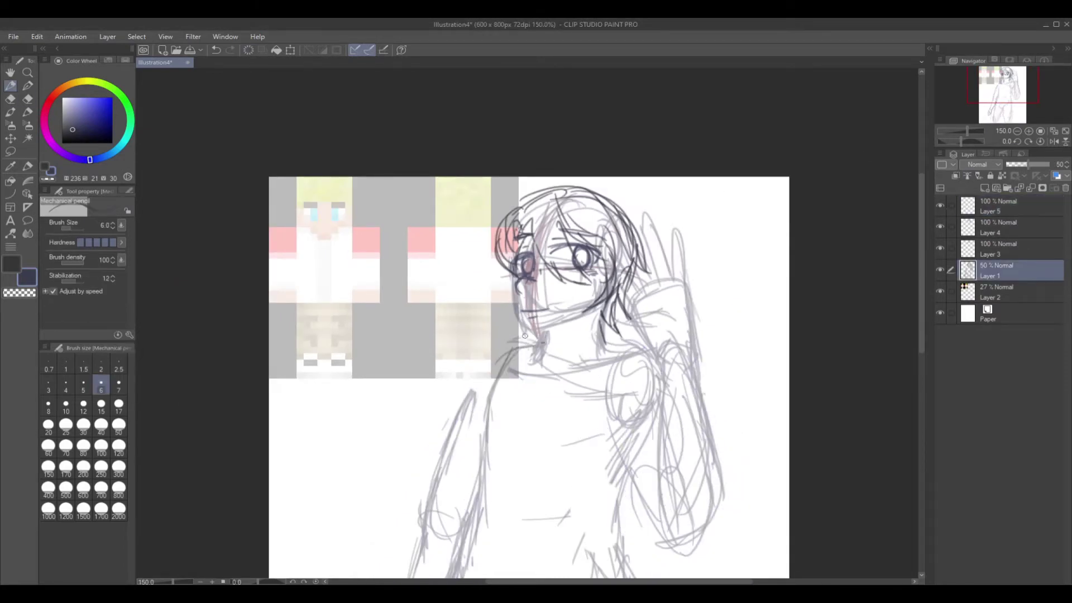
Shift the raised arm outward on Layer 1 and redraw its shoulder join, hiding Layers 4 and 5 meanwhile
{"action": "left_click", "coordinate": [940, 205]}
{"action": "left_click", "coordinate": [940, 227]}
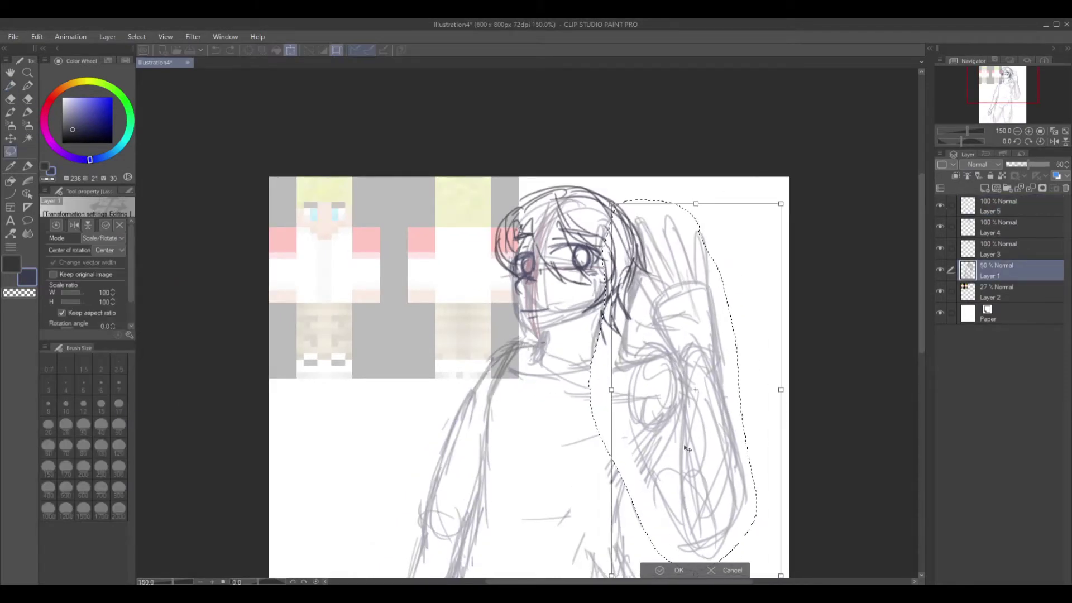
{"action": "key", "text": "e"}
{"action": "key", "text": "p"}
{"action": "left_click_drag", "start_coordinate": [594, 346], "coordinate": [621, 407]}
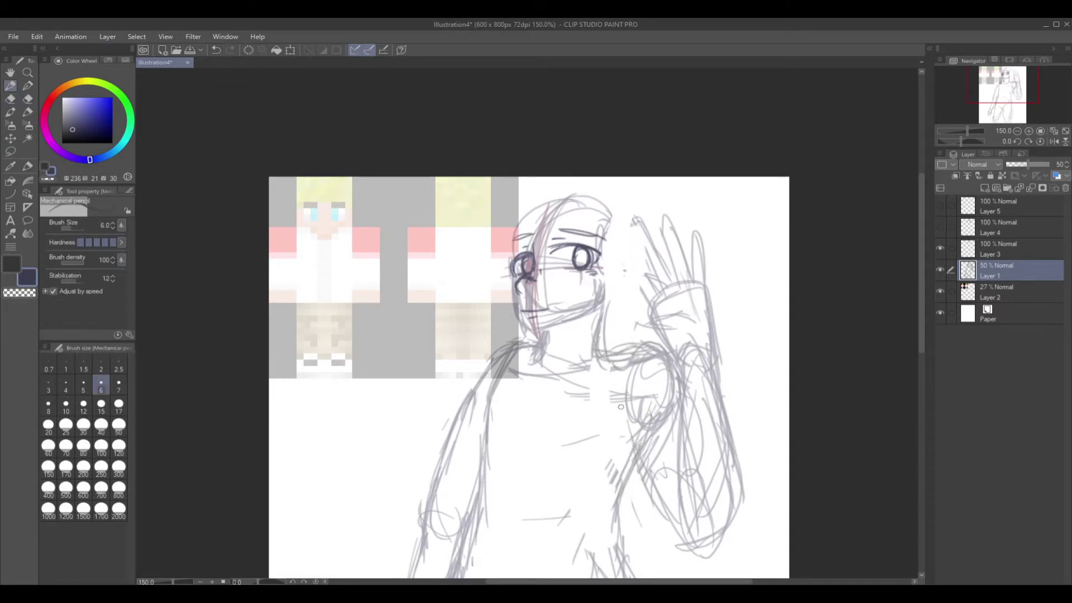
{"action": "left_click_drag", "start_coordinate": [940, 215], "coordinate": [940, 226]}
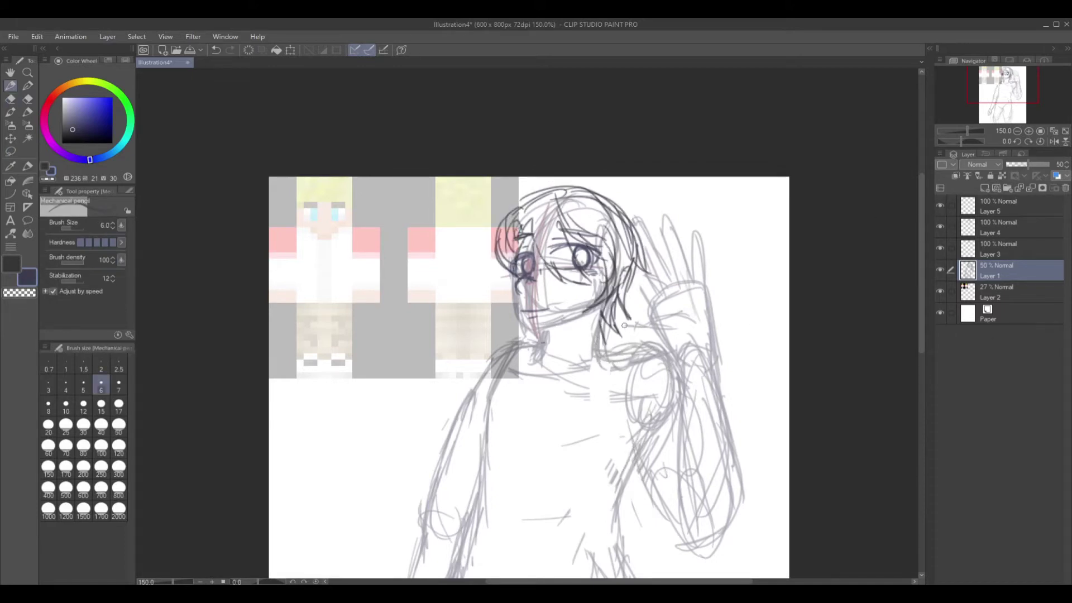
Sketch the shirt's sides and curved hem over the torso on Layer 5
{"action": "left_click", "coordinate": [1008, 209]}
{"action": "scroll", "coordinate": [531, 374], "scroll_direction": "down", "scroll_amount": 5}
{"action": "left_click_drag", "start_coordinate": [449, 232], "coordinate": [410, 383]}
{"action": "left_click_drag", "start_coordinate": [411, 357], "coordinate": [570, 410]}
{"action": "scroll", "coordinate": [530, 335], "scroll_direction": "up", "scroll_amount": 2}
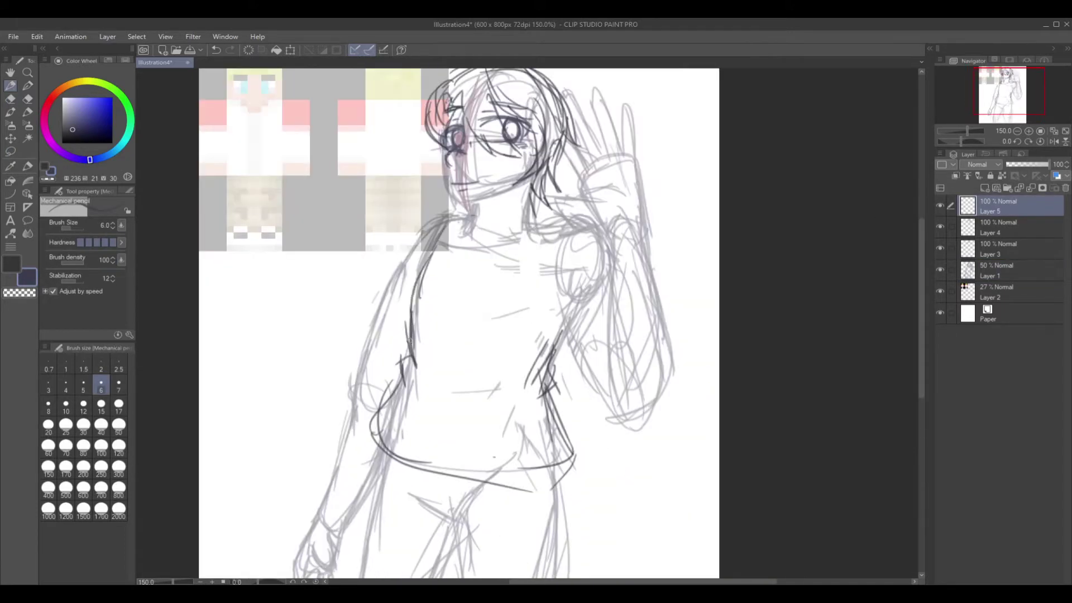
Sketch the loose sleeve of the lowered arm from shoulder to cuff, with its armhole edge, on Layer 5
{"action": "left_click_drag", "start_coordinate": [444, 215], "coordinate": [382, 366]}
{"action": "left_click_drag", "start_coordinate": [390, 296], "coordinate": [349, 553]}
{"action": "left_click_drag", "start_coordinate": [385, 447], "coordinate": [351, 550]}
{"action": "left_click_drag", "start_coordinate": [441, 223], "coordinate": [409, 335]}
Sketch the collar, the shoulder seam and the raised arm's wide sleeve with its rounded cuff on Layer 5
{"action": "left_click_drag", "start_coordinate": [551, 227], "coordinate": [519, 251]}
{"action": "left_click_drag", "start_coordinate": [519, 252], "coordinate": [558, 335]}
{"action": "left_click_drag", "start_coordinate": [538, 223], "coordinate": [620, 301]}
{"action": "left_click_drag", "start_coordinate": [545, 302], "coordinate": [591, 407]}
{"action": "left_click_drag", "start_coordinate": [592, 220], "coordinate": [678, 346]}
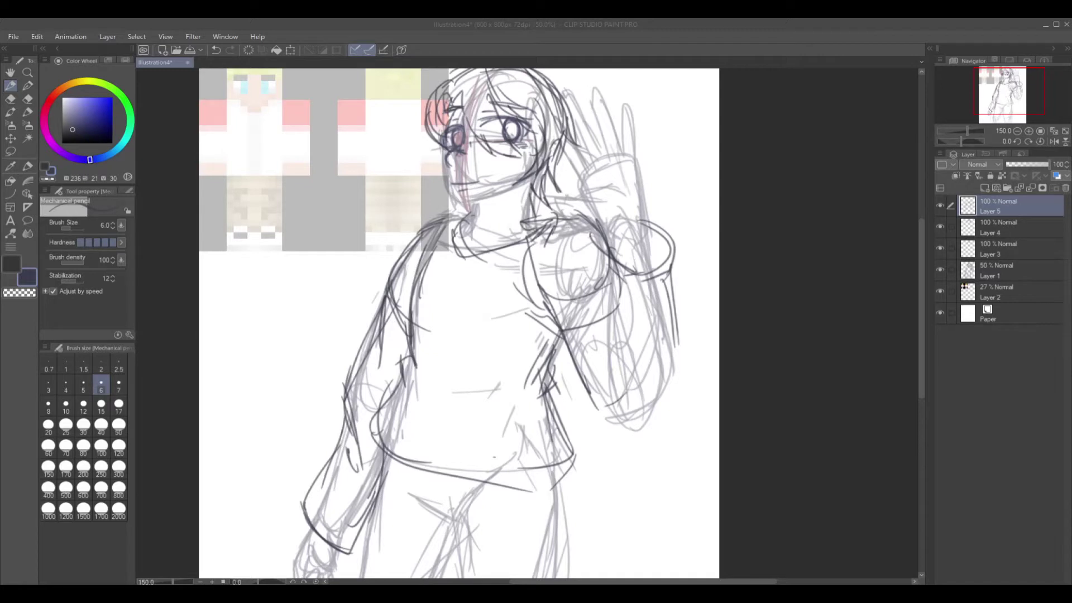
{"action": "left_click_drag", "start_coordinate": [657, 278], "coordinate": [666, 341]}
{"action": "left_click_drag", "start_coordinate": [604, 268], "coordinate": [600, 350]}
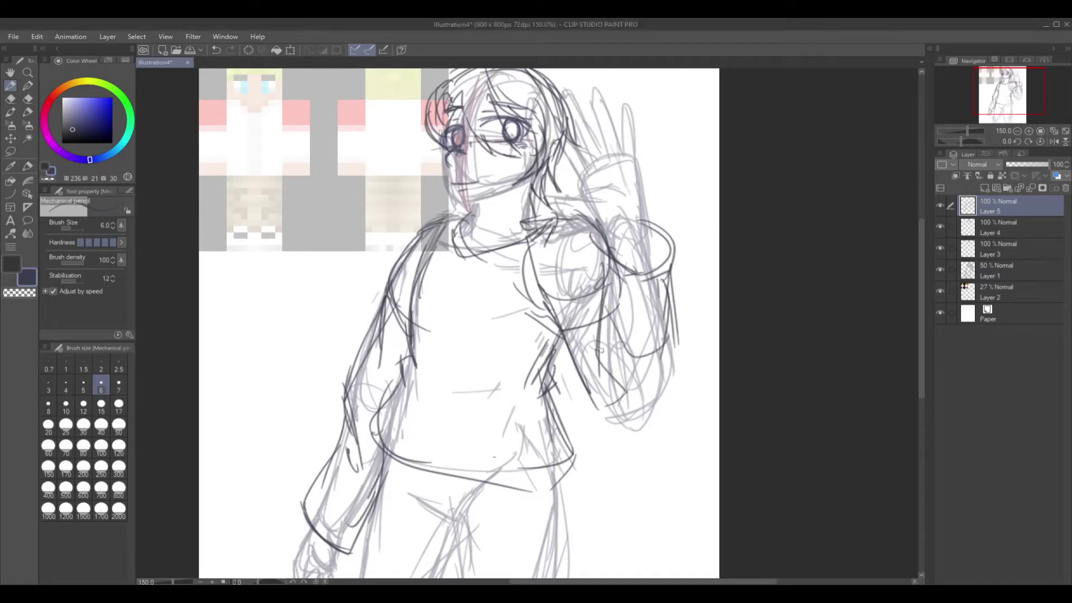
Sketch the trousers on Layer 5, with crotch folds under the hem and both inner and outer leg lines
{"action": "scroll", "coordinate": [858, 149], "scroll_direction": "down", "scroll_amount": 3}
{"action": "left_click_drag", "start_coordinate": [467, 315], "coordinate": [491, 360]}
{"action": "left_click_drag", "start_coordinate": [514, 310], "coordinate": [586, 306]}
{"action": "left_click_drag", "start_coordinate": [558, 312], "coordinate": [592, 516]}
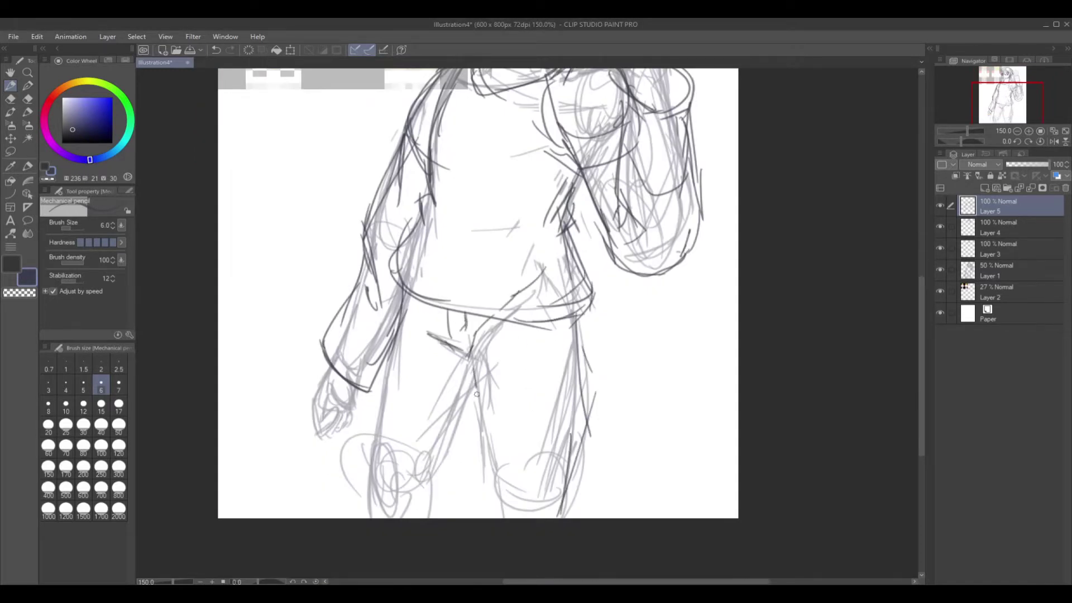
{"action": "left_click_drag", "start_coordinate": [474, 368], "coordinate": [503, 516]}
{"action": "left_click_drag", "start_coordinate": [480, 380], "coordinate": [419, 502]}
{"action": "left_click_drag", "start_coordinate": [397, 329], "coordinate": [360, 517]}
{"action": "mouse_move", "coordinate": [559, 316]}
{"action": "left_mouse_down"}
{"action": "mouse_move", "coordinate": [572, 435]}
{"action": "mouse_move", "coordinate": [565, 518]}
{"action": "left_mouse_up"}
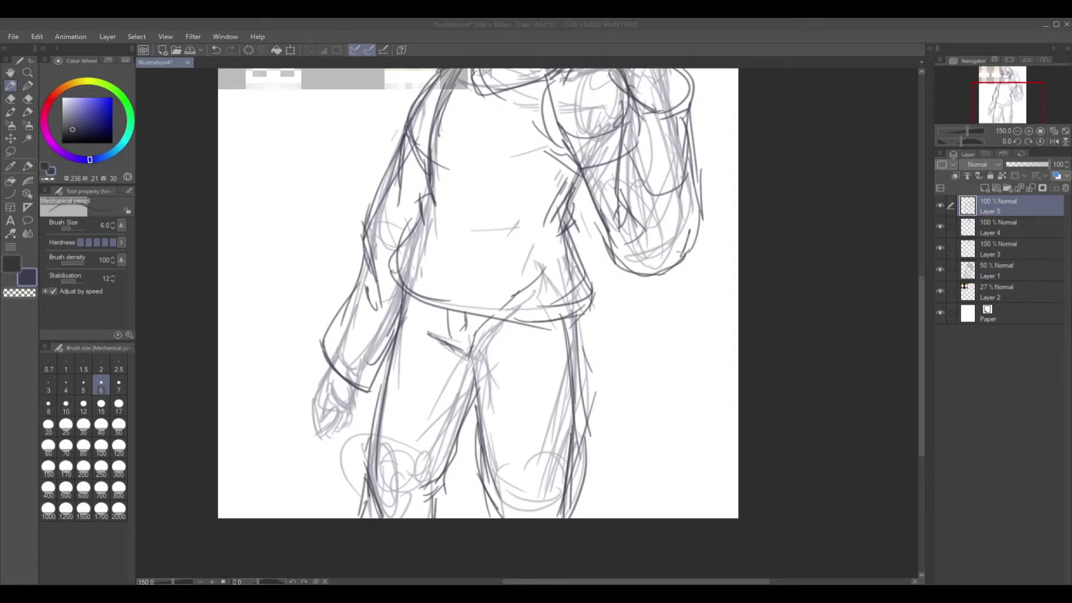
Replace the straight mouth with a slanted open smile on Layer 3
{"action": "scroll", "coordinate": [478, 293], "scroll_direction": "up", "scroll_amount": 5}
{"action": "key", "text": "alt+bracketleft"}
{"action": "key", "text": "alt+bracketleft"}
{"action": "key", "text": "e"}
{"action": "key", "text": "p"}
{"action": "scroll", "coordinate": [446, 308], "scroll_direction": "up", "scroll_amount": 4}
{"action": "mouse_move", "coordinate": [558, 267]}
{"action": "left_mouse_down"}
{"action": "mouse_move", "coordinate": [438, 299]}
{"action": "mouse_move", "coordinate": [545, 277]}
{"action": "left_mouse_up"}
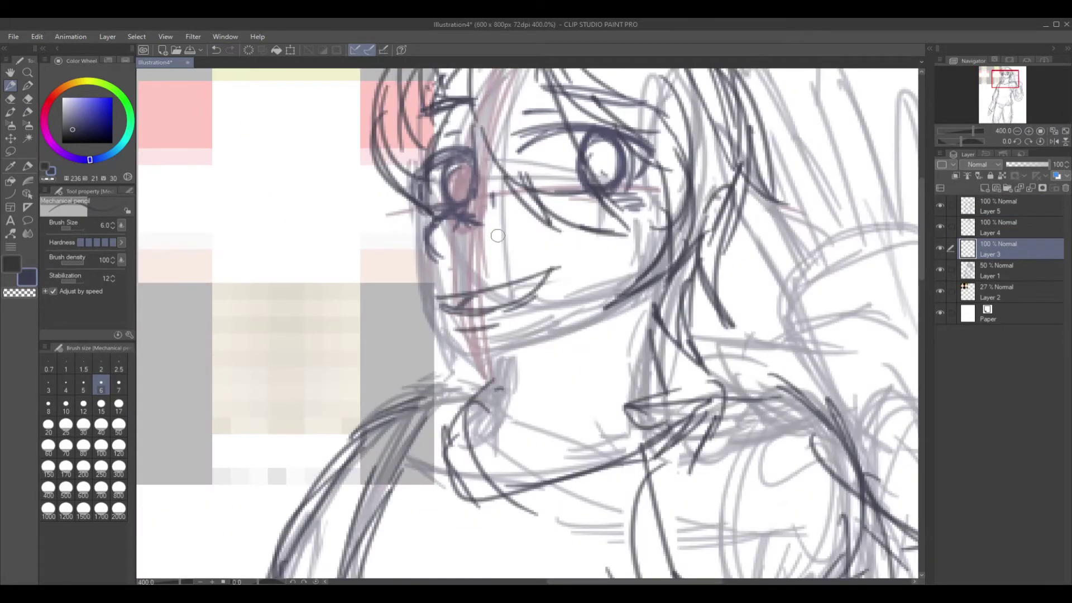
Strengthen the raised sleeve's inner edge and cuff and clean up around the smile on Layer 3
{"action": "scroll", "coordinate": [497, 235], "scroll_direction": "down", "scroll_amount": 2}
{"action": "scroll", "coordinate": [497, 235], "scroll_direction": "down", "scroll_amount": 3}
{"action": "left_click_drag", "start_coordinate": [708, 249], "coordinate": [766, 347]}
{"action": "left_click_drag", "start_coordinate": [774, 217], "coordinate": [818, 335]}
{"action": "key", "text": "e"}
{"action": "left_click_drag", "start_coordinate": [525, 168], "coordinate": [581, 150]}
{"action": "key", "text": "p"}
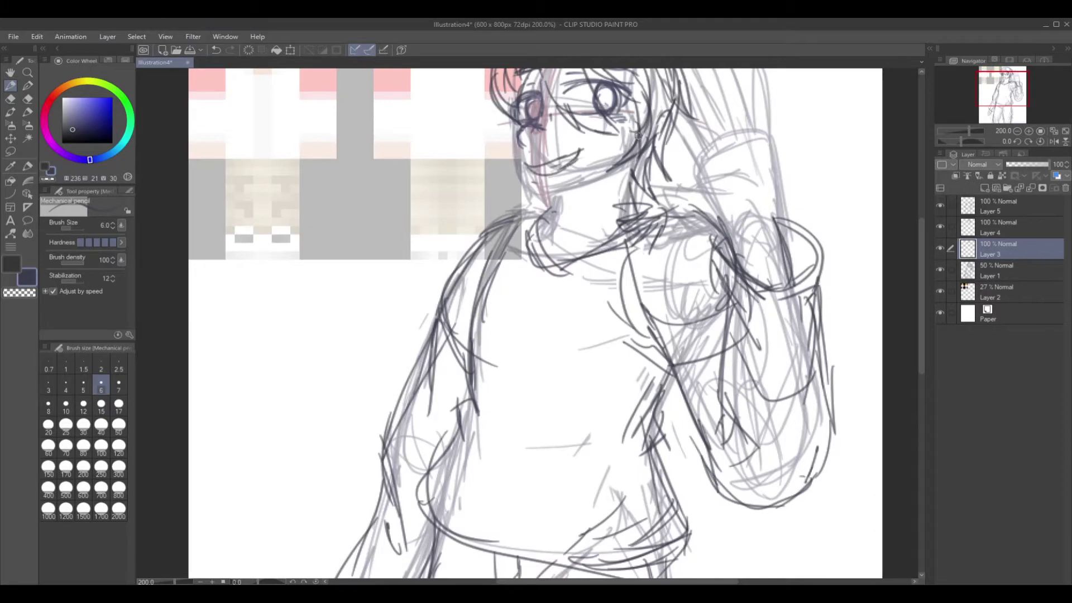
Group the sketch layers into a folder at 59% opacity and add a new layer above it
{"action": "left_click_drag", "start_coordinate": [633, 94], "coordinate": [559, 238]}
{"action": "left_click", "coordinate": [1000, 206], "text": "shift"}
{"action": "key", "text": "ctrl+g"}
{"action": "left_click_drag", "start_coordinate": [1049, 164], "coordinate": [1028, 164]}
{"action": "key", "text": "ctrl+shift+n"}
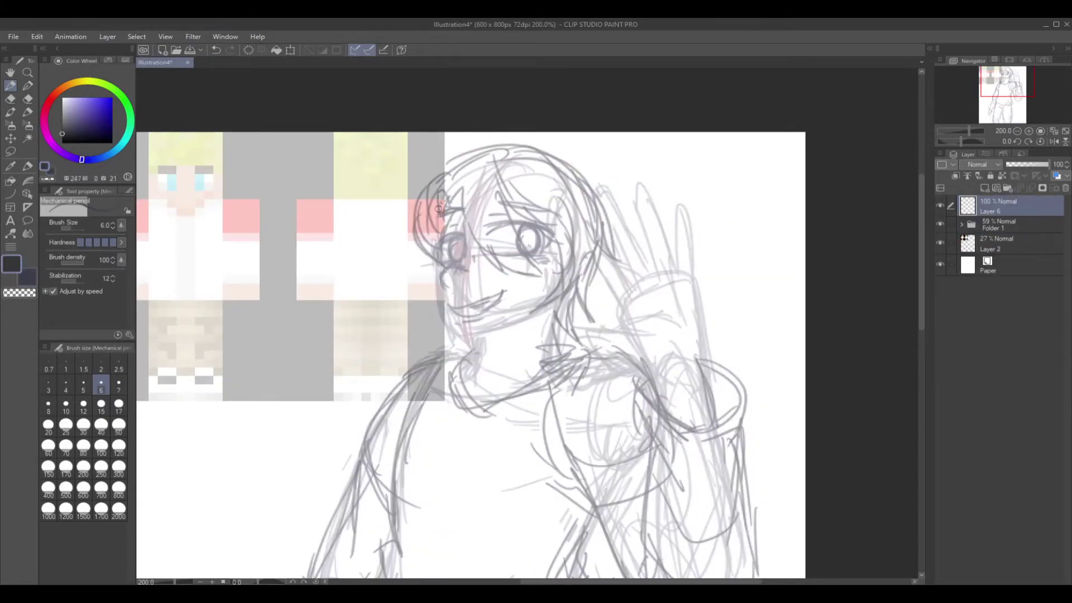
Redraw the crown, the fringe strands and the outer hair outline more cleanly on Layer 6
{"action": "scroll", "coordinate": [696, 259], "scroll_direction": "up", "scroll_amount": 2}
{"action": "left_click_drag", "start_coordinate": [446, 151], "coordinate": [586, 118]}
{"action": "left_click_drag", "start_coordinate": [503, 128], "coordinate": [547, 189]}
{"action": "left_click_drag", "start_coordinate": [464, 224], "coordinate": [564, 106]}
{"action": "scroll", "coordinate": [502, 223], "scroll_direction": "up", "scroll_amount": 1}
{"action": "left_click_drag", "start_coordinate": [358, 235], "coordinate": [263, 441]}
{"action": "mouse_move", "coordinate": [318, 335]}
{"action": "left_mouse_down"}
{"action": "mouse_move", "coordinate": [336, 251]}
{"action": "mouse_move", "coordinate": [296, 391]}
{"action": "left_mouse_up"}
{"action": "left_click_drag", "start_coordinate": [363, 195], "coordinate": [647, 401]}
Redraw the side strands, jawline and chin on Layer 6, undoing the last stroke
{"action": "left_click_drag", "start_coordinate": [592, 246], "coordinate": [503, 492]}
{"action": "left_click_drag", "start_coordinate": [357, 335], "coordinate": [324, 474]}
{"action": "left_click_drag", "start_coordinate": [346, 430], "coordinate": [304, 533]}
{"action": "left_click_drag", "start_coordinate": [312, 463], "coordinate": [536, 558]}
{"action": "left_click_drag", "start_coordinate": [447, 502], "coordinate": [597, 302]}
{"action": "left_click", "coordinate": [217, 50]}
Redraw the near eye with its upper lash line and iris on Layer 6, and undo the extra stroke below it
{"action": "left_click_drag", "start_coordinate": [458, 251], "coordinate": [664, 335]}
{"action": "left_click_drag", "start_coordinate": [698, 268], "coordinate": [654, 329]}
{"action": "left_click_drag", "start_coordinate": [715, 284], "coordinate": [687, 424]}
{"action": "left_click_drag", "start_coordinate": [536, 396], "coordinate": [369, 491]}
{"action": "key", "text": "ctrl+z"}
{"action": "key", "text": "ctrl+minus"}
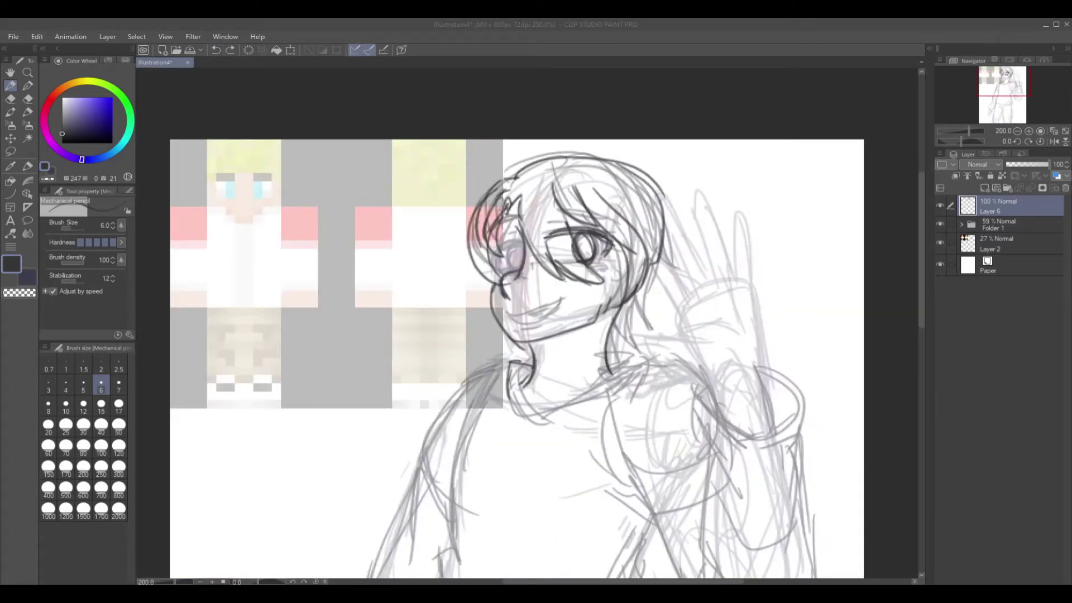
Redraw the shirt collar, the lowered arm's shoulder line and the raised arm's armhole on Layer 6
{"action": "left_click_drag", "start_coordinate": [472, 368], "coordinate": [519, 357]}
{"action": "left_click_drag", "start_coordinate": [511, 413], "coordinate": [614, 375]}
{"action": "left_click_drag", "start_coordinate": [494, 363], "coordinate": [402, 463]}
{"action": "left_click_drag", "start_coordinate": [594, 425], "coordinate": [656, 525]}
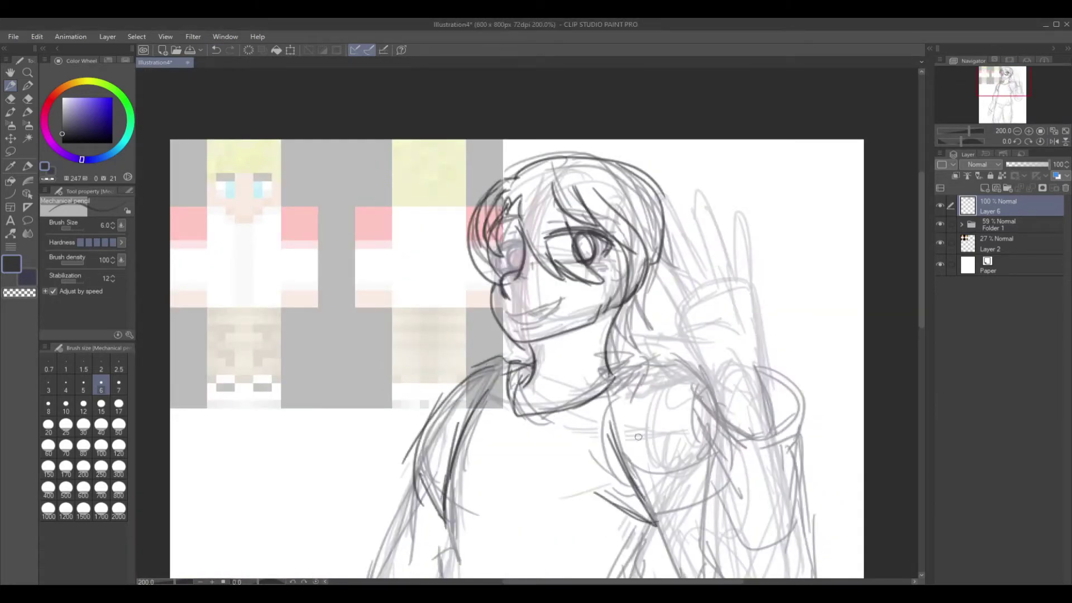
Redraw the raised arm's shoulder, sleeve folds, open cuff and forearm, and outline the thumb on Layer 6
{"action": "left_click_drag", "start_coordinate": [597, 357], "coordinate": [619, 391]}
{"action": "left_click_drag", "start_coordinate": [645, 363], "coordinate": [751, 441]}
{"action": "left_click_drag", "start_coordinate": [757, 368], "coordinate": [748, 486]}
{"action": "mouse_move", "coordinate": [725, 436]}
{"action": "left_mouse_down"}
{"action": "mouse_move", "coordinate": [666, 357]}
{"action": "mouse_move", "coordinate": [728, 325]}
{"action": "left_mouse_up"}
{"action": "mouse_move", "coordinate": [659, 163]}
{"action": "left_mouse_down"}
{"action": "mouse_move", "coordinate": [668, 309]}
{"action": "mouse_move", "coordinate": [567, 119]}
{"action": "left_mouse_up"}
{"action": "left_click_drag", "start_coordinate": [662, 318], "coordinate": [674, 175]}
{"action": "left_click_drag", "start_coordinate": [614, 215], "coordinate": [558, 293]}
{"action": "mouse_move", "coordinate": [433, 391]}
{"action": "left_mouse_down"}
{"action": "mouse_move", "coordinate": [642, 385]}
{"action": "mouse_move", "coordinate": [575, 410]}
{"action": "left_mouse_up"}
{"action": "mouse_move", "coordinate": [538, 148]}
{"action": "left_mouse_down"}
{"action": "mouse_move", "coordinate": [592, 187]}
{"action": "mouse_move", "coordinate": [732, 335]}
{"action": "left_mouse_up"}
{"action": "left_click_drag", "start_coordinate": [659, 83], "coordinate": [642, 290]}
{"action": "left_click_drag", "start_coordinate": [771, 123], "coordinate": [771, 352]}
Redraw the lowered arm's sleeve outline and the adjoining shirt edge with folds on Layer 6
{"action": "left_click_drag", "start_coordinate": [410, 145], "coordinate": [426, 214]}
{"action": "left_click_drag", "start_coordinate": [346, 287], "coordinate": [282, 399]}
{"action": "left_click_drag", "start_coordinate": [377, 313], "coordinate": [265, 516]}
{"action": "left_click_drag", "start_coordinate": [447, 112], "coordinate": [344, 421]}
{"action": "left_click_drag", "start_coordinate": [357, 338], "coordinate": [452, 318]}
{"action": "left_click_drag", "start_coordinate": [374, 416], "coordinate": [353, 367]}
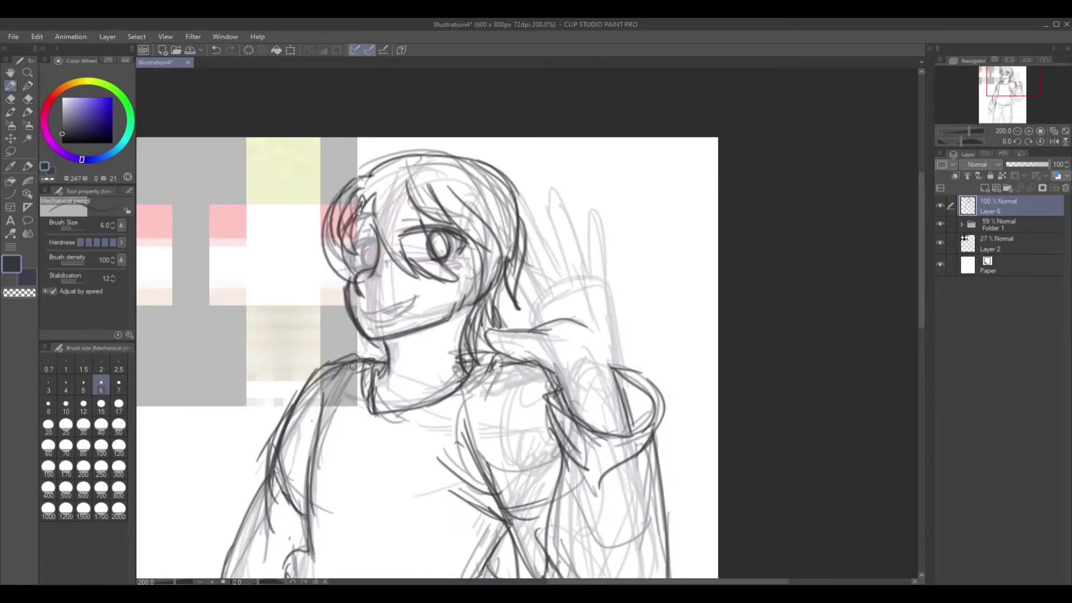
Redraw the far eye's lashes and iris and the small nose on Layer 6
{"action": "scroll", "coordinate": [353, 367], "scroll_direction": "up", "scroll_amount": 2}
{"action": "left_click_drag", "start_coordinate": [390, 224], "coordinate": [347, 285]}
{"action": "left_click_drag", "start_coordinate": [341, 207], "coordinate": [385, 251]}
{"action": "left_click_drag", "start_coordinate": [385, 245], "coordinate": [358, 318]}
{"action": "left_click_drag", "start_coordinate": [369, 207], "coordinate": [396, 274]}
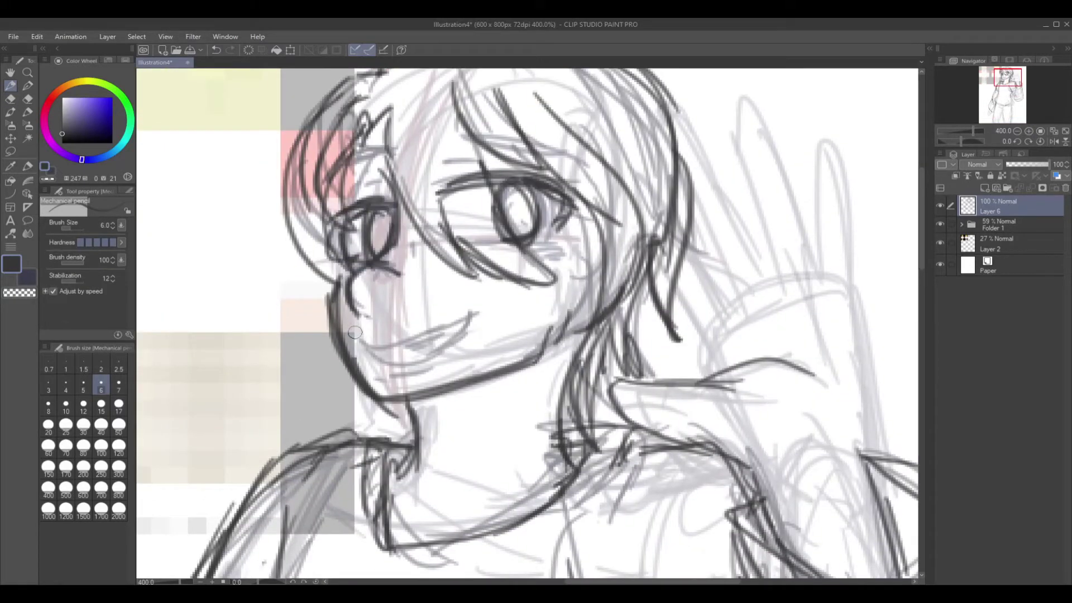
Redraw the open smile and reinforce the strand and cheek line beside the near eye on Layer 6
{"action": "left_click_drag", "start_coordinate": [357, 350], "coordinate": [486, 313]}
{"action": "mouse_move", "coordinate": [483, 318]}
{"action": "left_mouse_down"}
{"action": "mouse_move", "coordinate": [398, 356]}
{"action": "mouse_move", "coordinate": [572, 315]}
{"action": "left_mouse_up"}
{"action": "left_click_drag", "start_coordinate": [609, 162], "coordinate": [542, 335]}
{"action": "left_click_drag", "start_coordinate": [595, 147], "coordinate": [650, 296]}
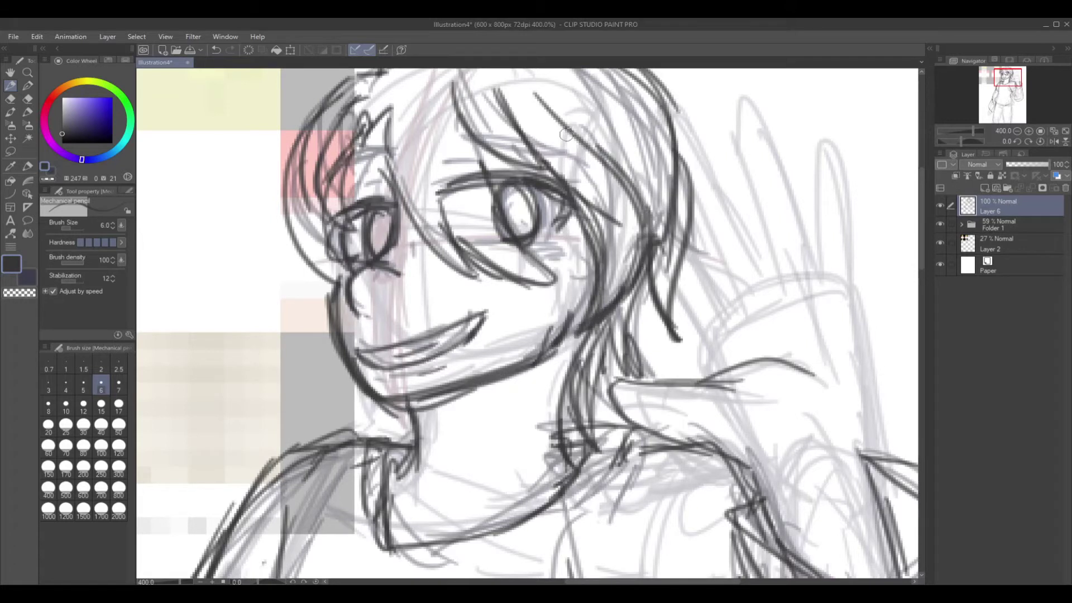
Rework the hair behind the near ear into a pointed side lock and longer neck strands on Layer 6
{"action": "left_click_drag", "start_coordinate": [654, 189], "coordinate": [684, 341]}
{"action": "left_click_drag", "start_coordinate": [664, 126], "coordinate": [692, 329]}
{"action": "left_click_drag", "start_coordinate": [631, 184], "coordinate": [704, 368]}
{"action": "left_click_drag", "start_coordinate": [665, 240], "coordinate": [659, 371]}
{"action": "left_click_drag", "start_coordinate": [665, 117], "coordinate": [586, 436]}
{"action": "left_click_drag", "start_coordinate": [642, 92], "coordinate": [689, 265]}
{"action": "left_click_drag", "start_coordinate": [661, 134], "coordinate": [699, 282]}
{"action": "left_click_drag", "start_coordinate": [672, 195], "coordinate": [621, 385]}
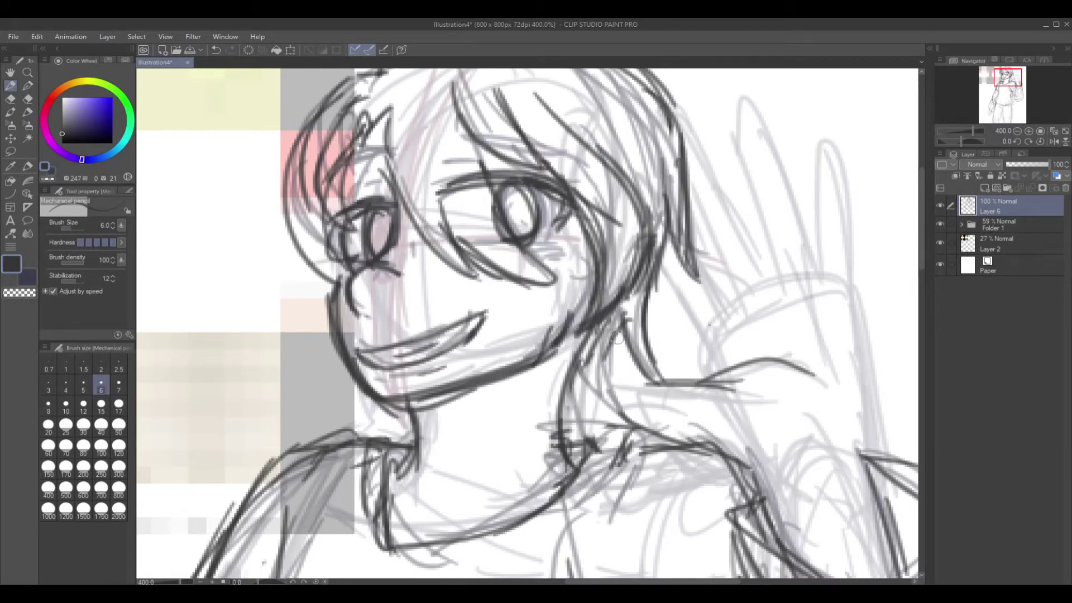
Extend the raised hand's thumb to the neck strands with a cleaner outline on Layer 6
{"action": "left_click_drag", "start_coordinate": [640, 314], "coordinate": [592, 377]}
{"action": "left_click_drag", "start_coordinate": [580, 363], "coordinate": [695, 380]}
{"action": "left_click_drag", "start_coordinate": [594, 391], "coordinate": [809, 376]}
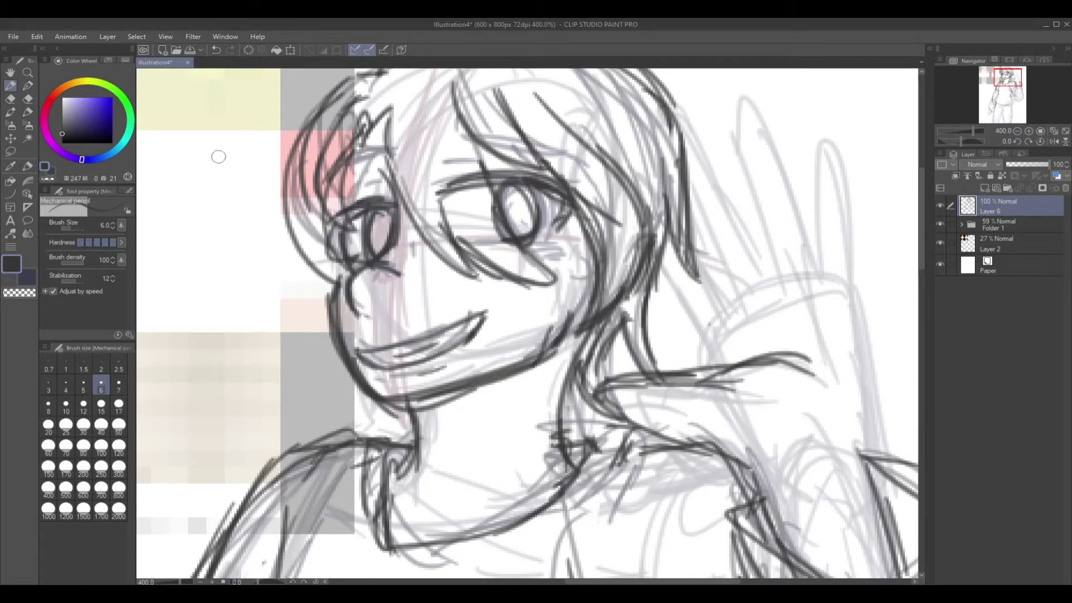
Outline the raised hand's fingers and palm down to the wrist on Layer 6
{"action": "left_click_drag", "start_coordinate": [726, 223], "coordinate": [474, 276]}
{"action": "left_click_drag", "start_coordinate": [385, 447], "coordinate": [531, 416]}
{"action": "left_click_drag", "start_coordinate": [476, 156], "coordinate": [514, 346]}
{"action": "mouse_move", "coordinate": [497, 179]}
{"action": "left_mouse_down"}
{"action": "mouse_move", "coordinate": [544, 285]}
{"action": "mouse_move", "coordinate": [558, 363]}
{"action": "left_mouse_up"}
{"action": "mouse_move", "coordinate": [569, 187]}
{"action": "left_mouse_down"}
{"action": "mouse_move", "coordinate": [606, 327]}
{"action": "mouse_move", "coordinate": [628, 519]}
{"action": "mouse_move", "coordinate": [577, 254]}
{"action": "mouse_move", "coordinate": [608, 374]}
{"action": "left_mouse_up"}
{"action": "left_click_drag", "start_coordinate": [578, 245], "coordinate": [553, 379]}
{"action": "left_click_drag", "start_coordinate": [667, 293], "coordinate": [634, 390]}
Redraw the lower clothing on Layer 6, including the lowered sleeve, shirt hem and trousers
{"action": "scroll", "coordinate": [634, 389], "scroll_direction": "down", "scroll_amount": 2}
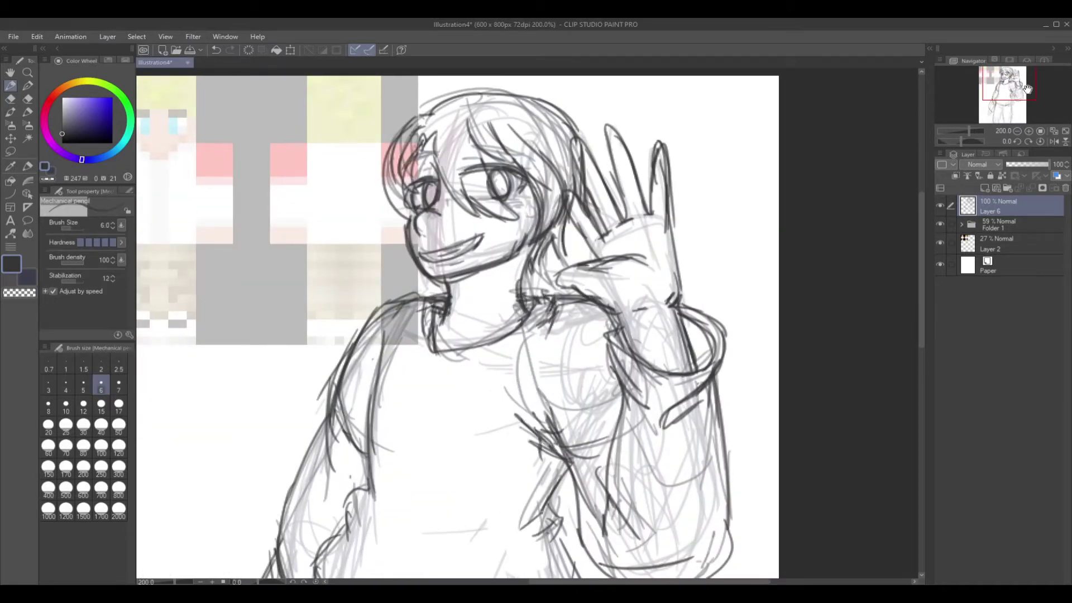
{"action": "scroll", "coordinate": [700, 174], "scroll_direction": "down", "scroll_amount": 5}
{"action": "left_click_drag", "start_coordinate": [302, 267], "coordinate": [319, 292]}
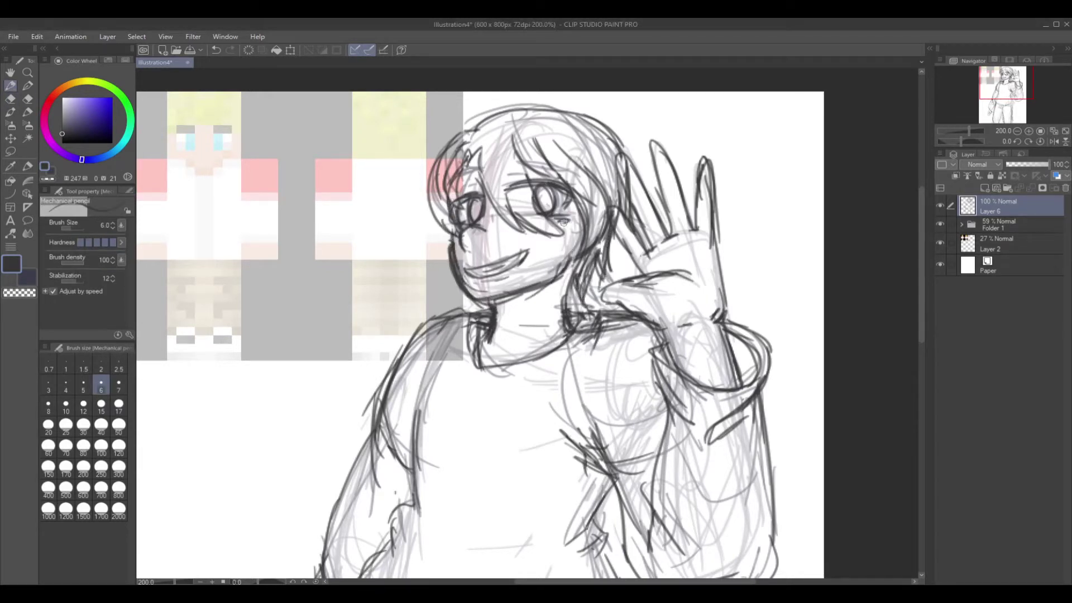
Create a new folder above Folder 1 and add an empty layer inside it for colouring
{"action": "left_click", "coordinate": [1007, 189]}
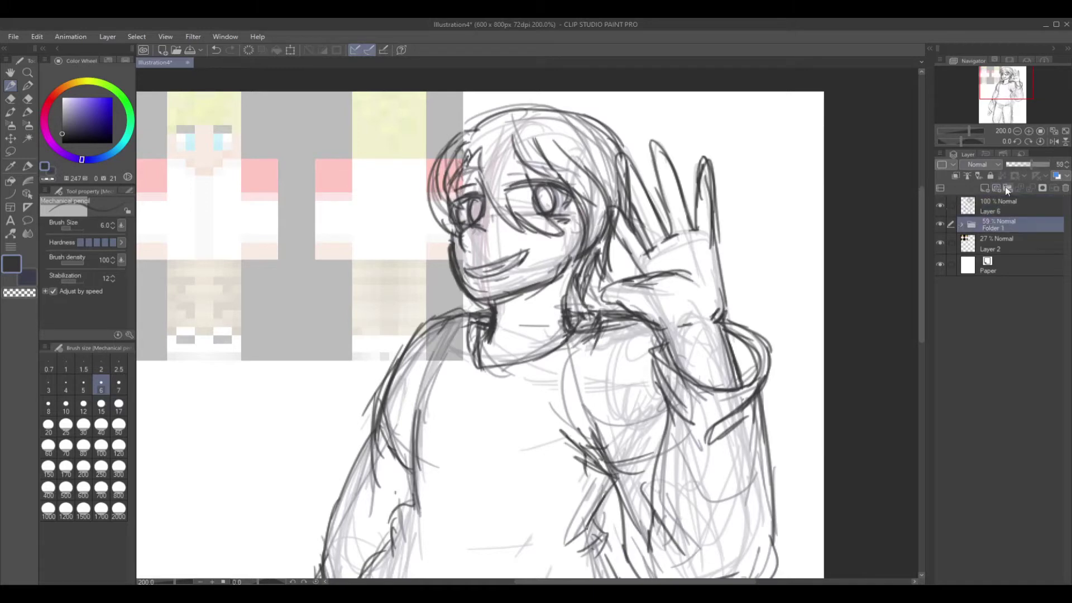
{"action": "left_click", "coordinate": [985, 188]}
{"action": "scroll", "coordinate": [904, 115], "scroll_direction": "down", "scroll_amount": 3}
Draw the lowered hand with curled fingers and thumb below the sleeve on Layer 6 and clean up its lines
{"action": "left_click", "coordinate": [999, 206]}
{"action": "scroll", "coordinate": [458, 302], "scroll_direction": "up", "scroll_amount": 6}
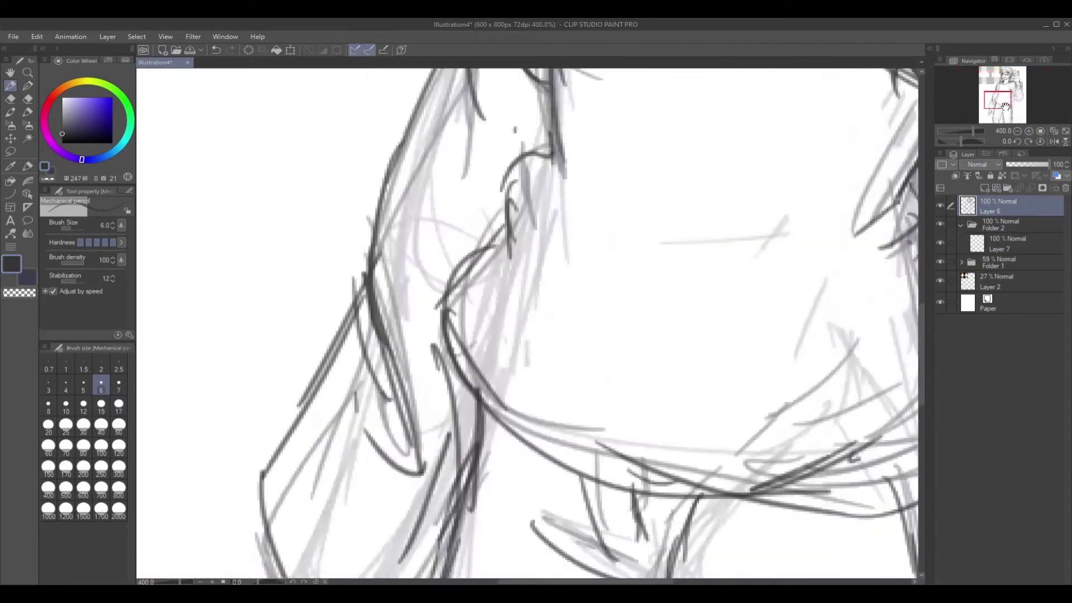
{"action": "mouse_move", "coordinate": [505, 184]}
{"action": "left_mouse_down"}
{"action": "mouse_move", "coordinate": [505, 312]}
{"action": "mouse_move", "coordinate": [510, 294]}
{"action": "mouse_move", "coordinate": [483, 331]}
{"action": "left_mouse_up"}
{"action": "left_click", "coordinate": [216, 51]}
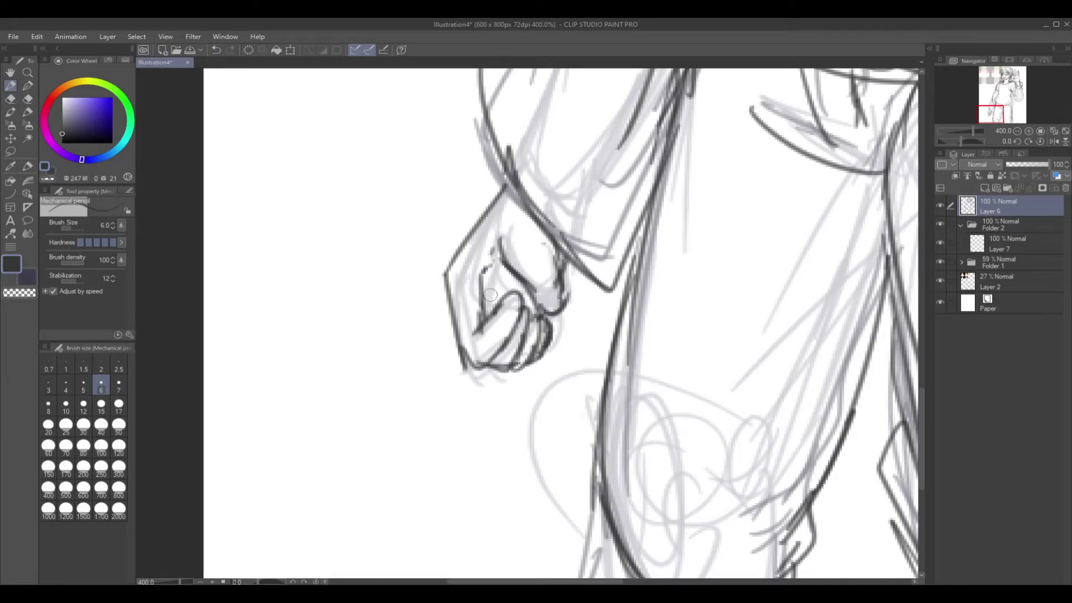
{"action": "key", "text": "e"}
{"action": "key", "text": "p"}
Reinforce the outer edge of the lowered sleeve's cuff on Layer 6
{"action": "left_click_drag", "start_coordinate": [991, 114], "coordinate": [988, 107]}
{"action": "mouse_move", "coordinate": [474, 304]}
{"action": "left_mouse_down"}
{"action": "mouse_move", "coordinate": [502, 480]}
{"action": "mouse_move", "coordinate": [491, 441]}
{"action": "left_mouse_up"}
{"action": "left_click_drag", "start_coordinate": [495, 399], "coordinate": [511, 430]}
Raise the opacity of the skin reference on Layer 2 to 72%
{"action": "left_click", "coordinate": [1017, 130]}
{"action": "left_click", "coordinate": [1004, 84]}
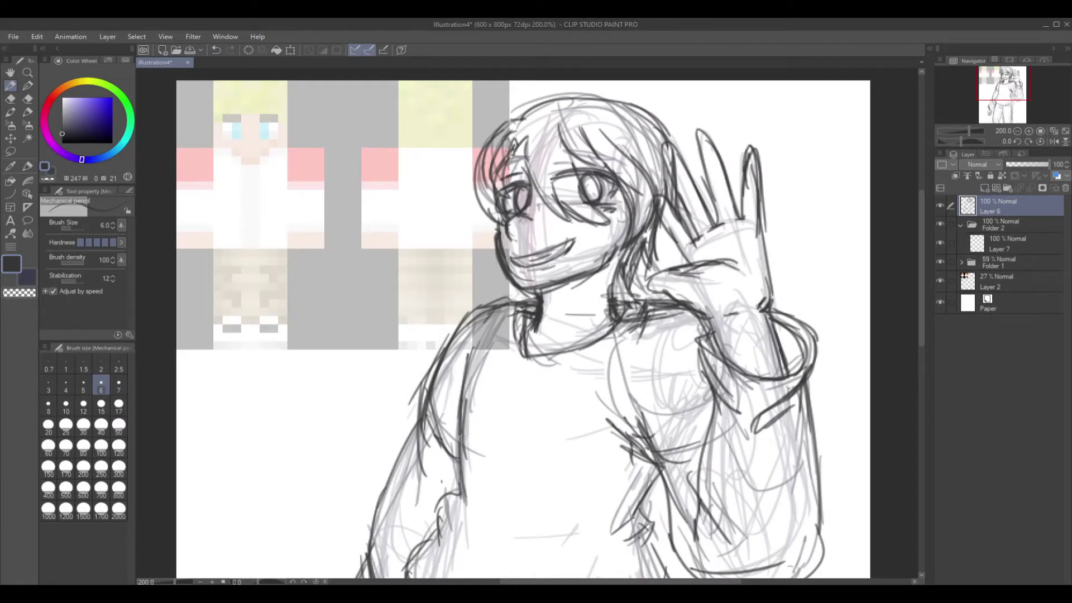
{"action": "left_click", "coordinate": [1005, 282]}
{"action": "left_click", "coordinate": [1037, 165]}
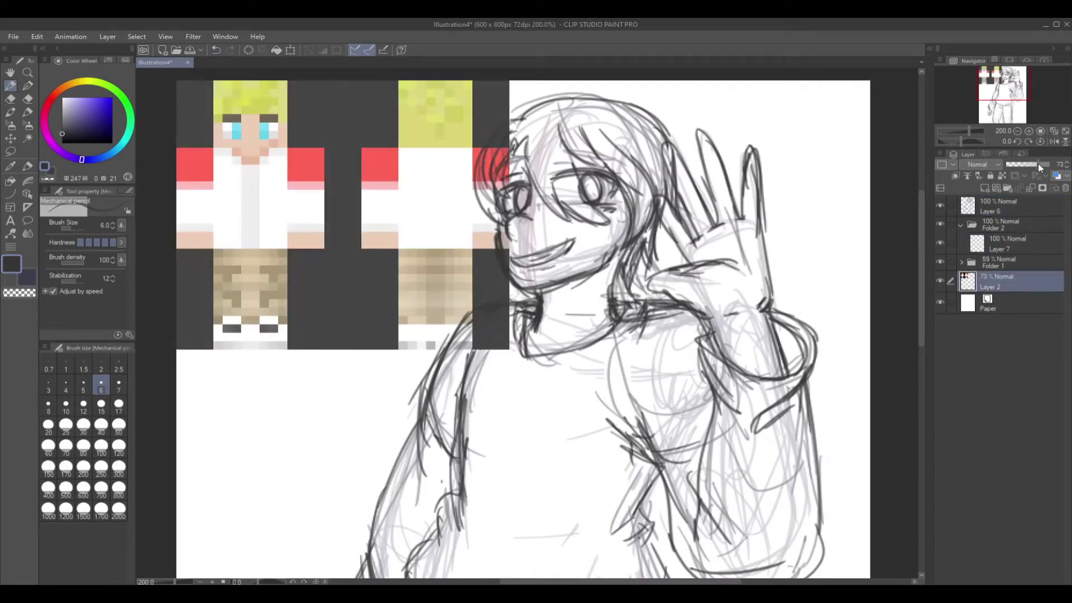
Sample the reference's skin tone and paint the face, neck and raised hand with the 12.5 marker pen on Layer 7
{"action": "left_click", "coordinate": [10, 166]}
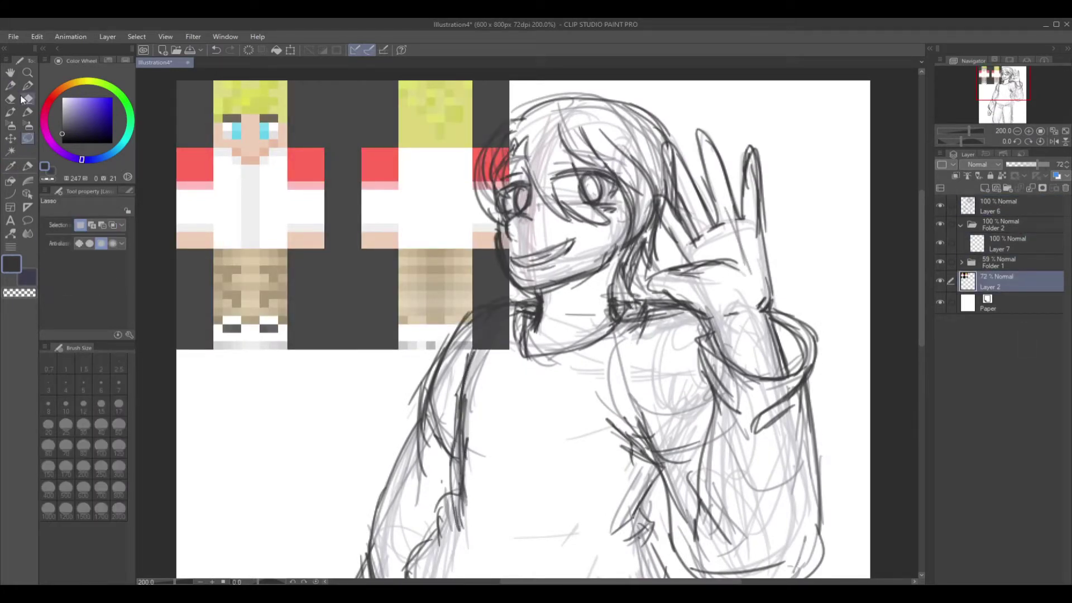
{"action": "left_click", "coordinate": [272, 129]}
{"action": "key", "text": "p"}
{"action": "left_click_drag", "start_coordinate": [78, 226], "coordinate": [66, 226]}
{"action": "mouse_move", "coordinate": [539, 324]}
{"action": "left_mouse_down"}
{"action": "mouse_move", "coordinate": [553, 168]}
{"action": "mouse_move", "coordinate": [614, 234]}
{"action": "mouse_move", "coordinate": [536, 362]}
{"action": "left_mouse_up"}
{"action": "mouse_move", "coordinate": [748, 391]}
{"action": "left_mouse_down"}
{"action": "mouse_move", "coordinate": [695, 287]}
{"action": "mouse_move", "coordinate": [726, 234]}
{"action": "mouse_move", "coordinate": [700, 168]}
{"action": "mouse_move", "coordinate": [744, 214]}
{"action": "left_mouse_up"}
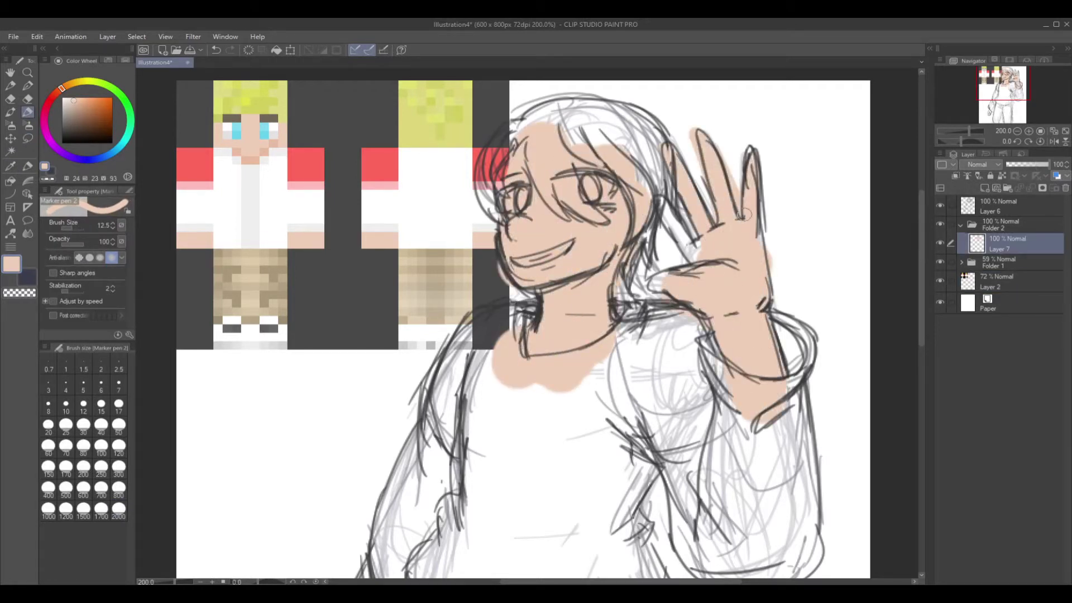
Paint the lowered hand with the same skin tone on Layer 7
{"action": "scroll", "coordinate": [586, 162], "scroll_direction": "down", "scroll_amount": 8}
{"action": "left_click_drag", "start_coordinate": [399, 349], "coordinate": [378, 403]}
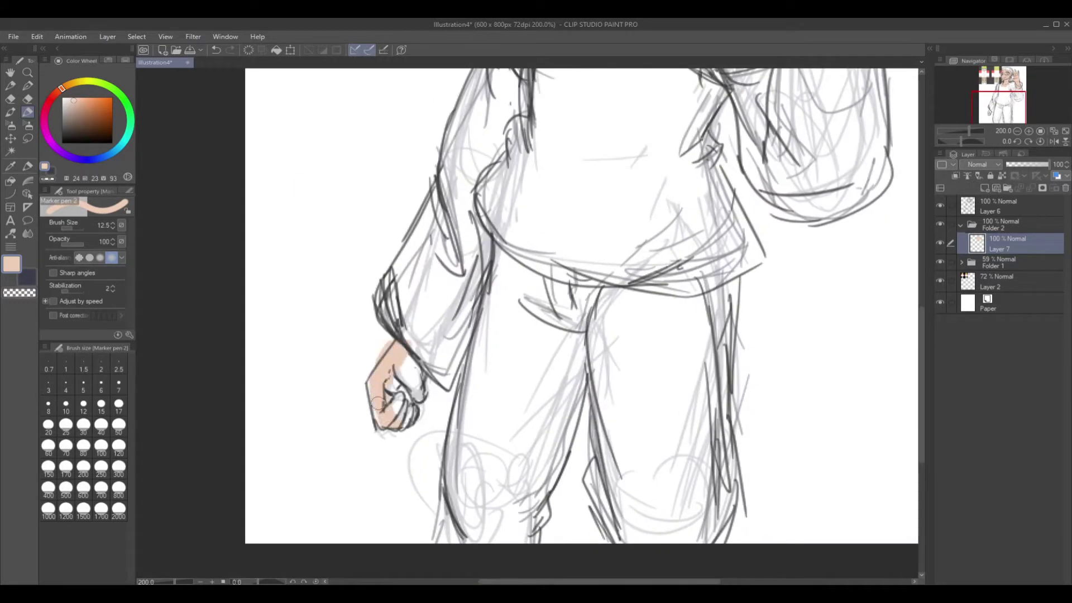
{"action": "left_click_drag", "start_coordinate": [407, 349], "coordinate": [427, 390]}
Paint the whites and light-blue irises of both eyes on Layer 7 using white and blue from the skin reference
{"action": "scroll", "coordinate": [580, 224], "scroll_direction": "up", "scroll_amount": 8}
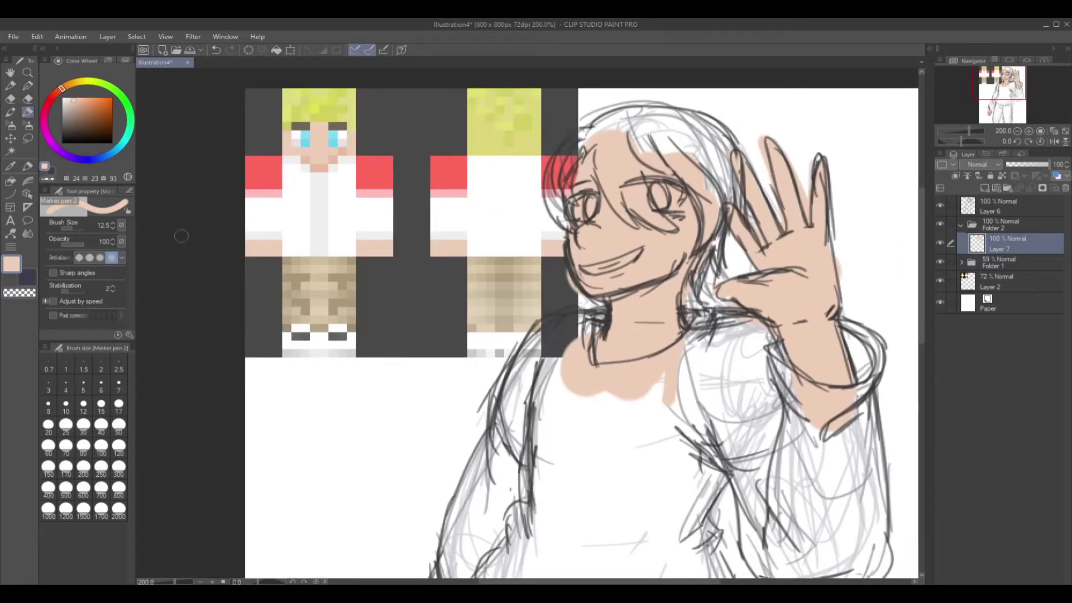
{"action": "key", "text": "i"}
{"action": "left_click", "coordinate": [340, 131]}
{"action": "key", "text": "p"}
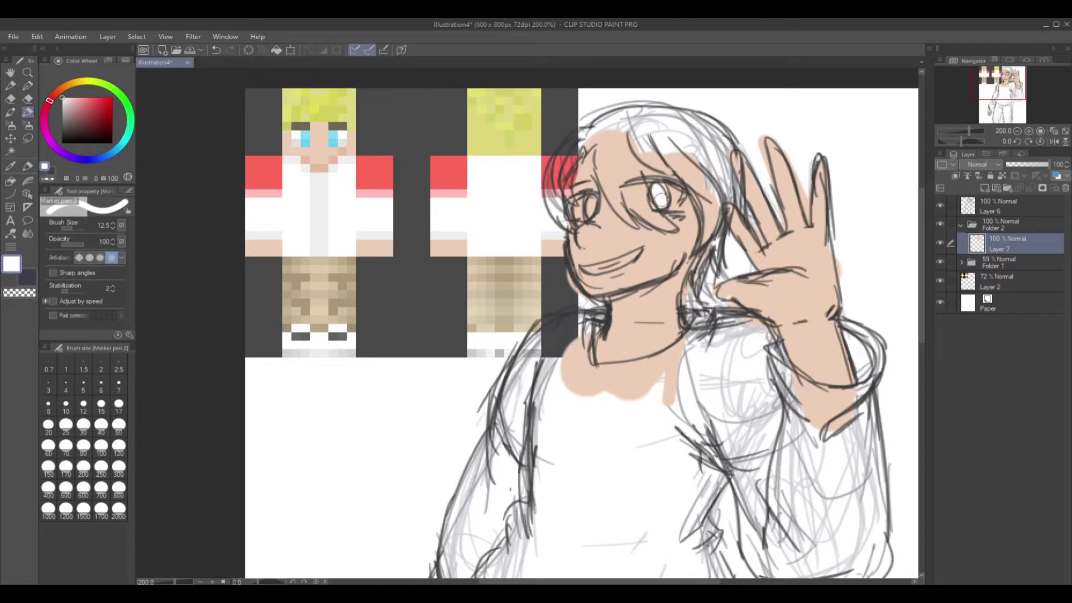
{"action": "left_click", "coordinate": [333, 137], "text": "alt"}
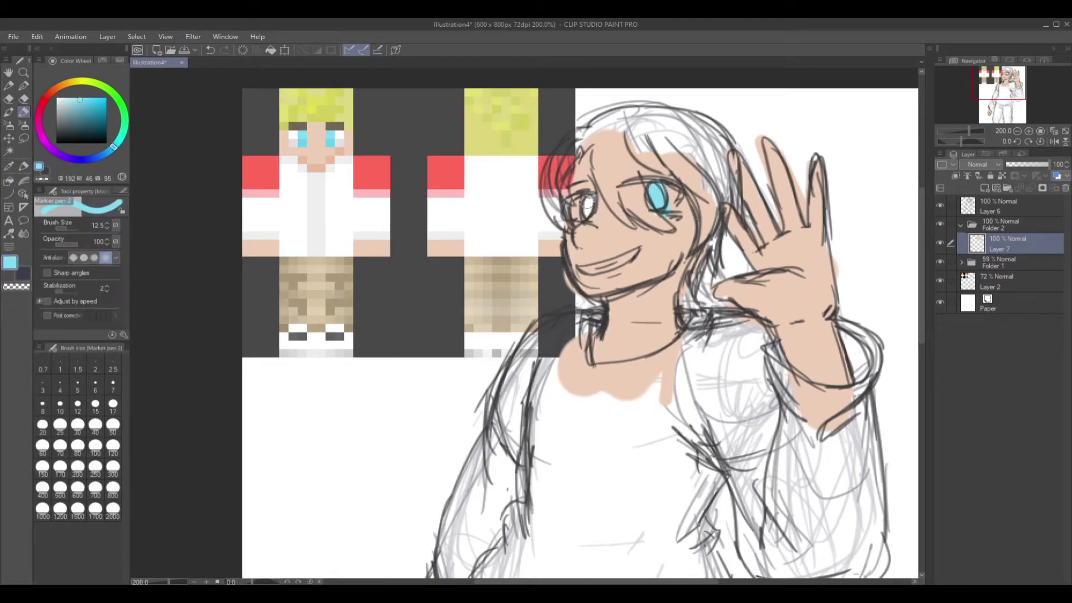
{"action": "left_click_drag", "start_coordinate": [99, 100], "coordinate": [56, 98]}
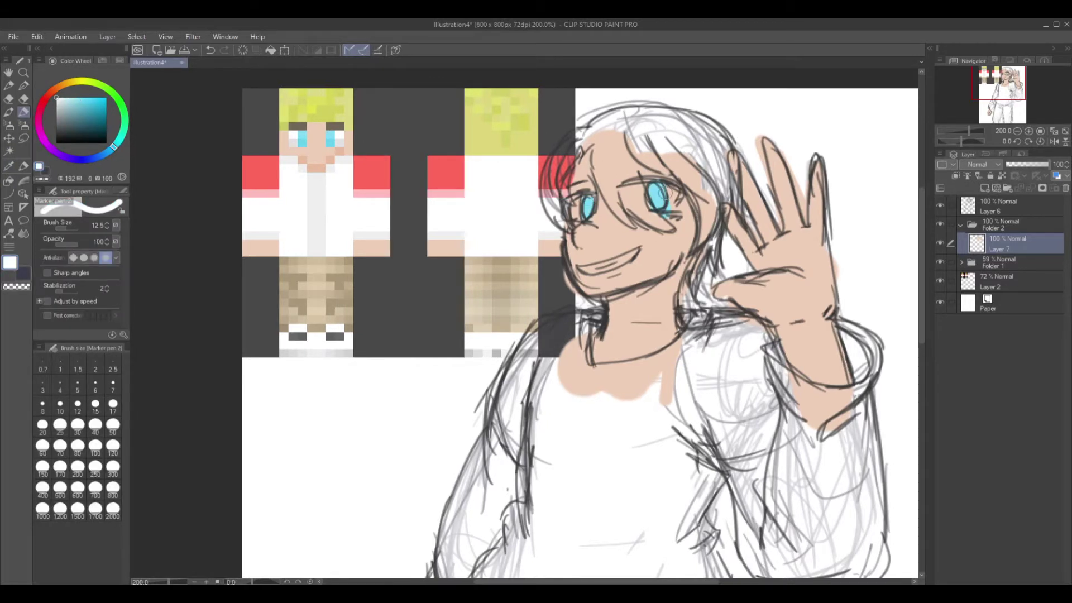
Sample the reference's yellow-green hair colour and fill the character's hair with the marker pen on Layer 7
{"action": "left_click", "coordinate": [9, 166]}
{"action": "left_click", "coordinate": [316, 111]}
{"action": "key", "text": "p"}
{"action": "left_click_drag", "start_coordinate": [602, 120], "coordinate": [621, 189]}
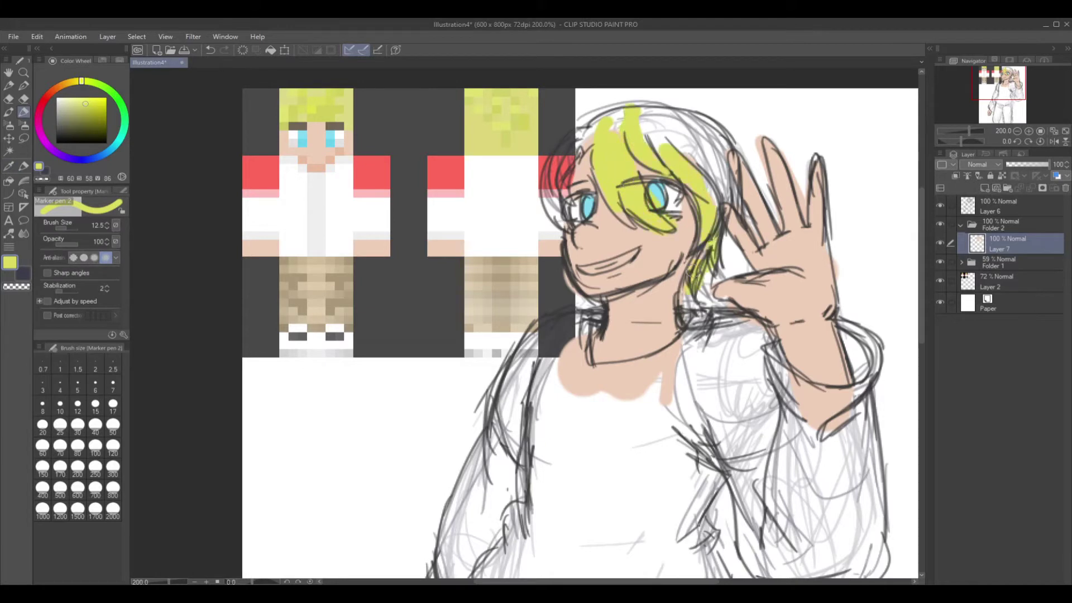
{"action": "left_click_drag", "start_coordinate": [685, 115], "coordinate": [562, 152]}
{"action": "left_click_drag", "start_coordinate": [647, 156], "coordinate": [662, 129]}
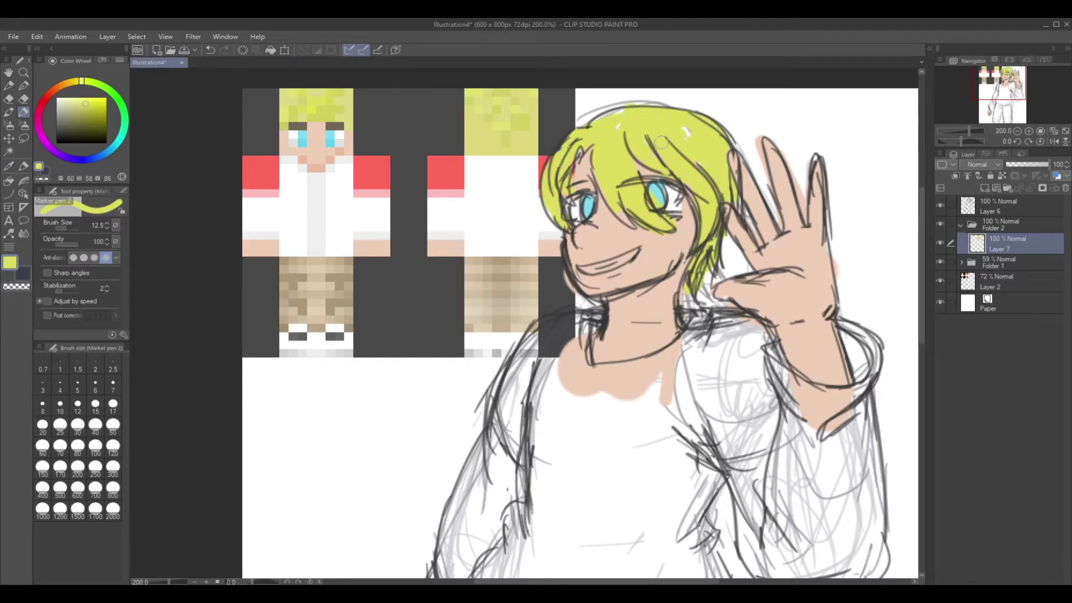
Erase and redraw the shoulder line beside the collar on Layer 6 with the size 6 mechanical pencil
{"action": "left_click", "coordinate": [1041, 131]}
{"action": "key", "text": "x"}
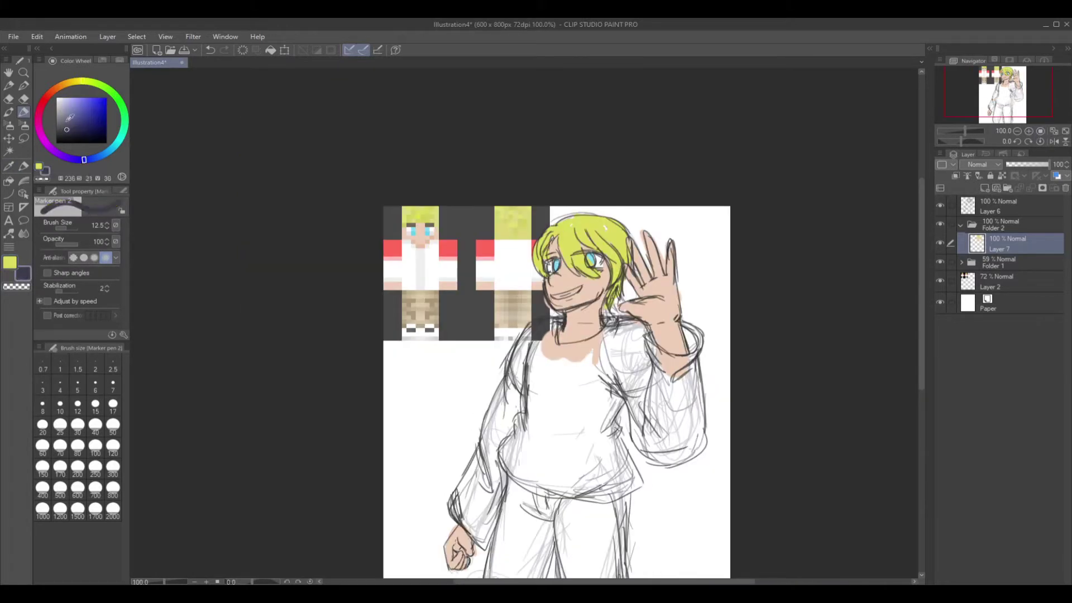
{"action": "key", "text": "e"}
{"action": "left_click", "coordinate": [1003, 214]}
{"action": "left_click", "coordinate": [8, 87]}
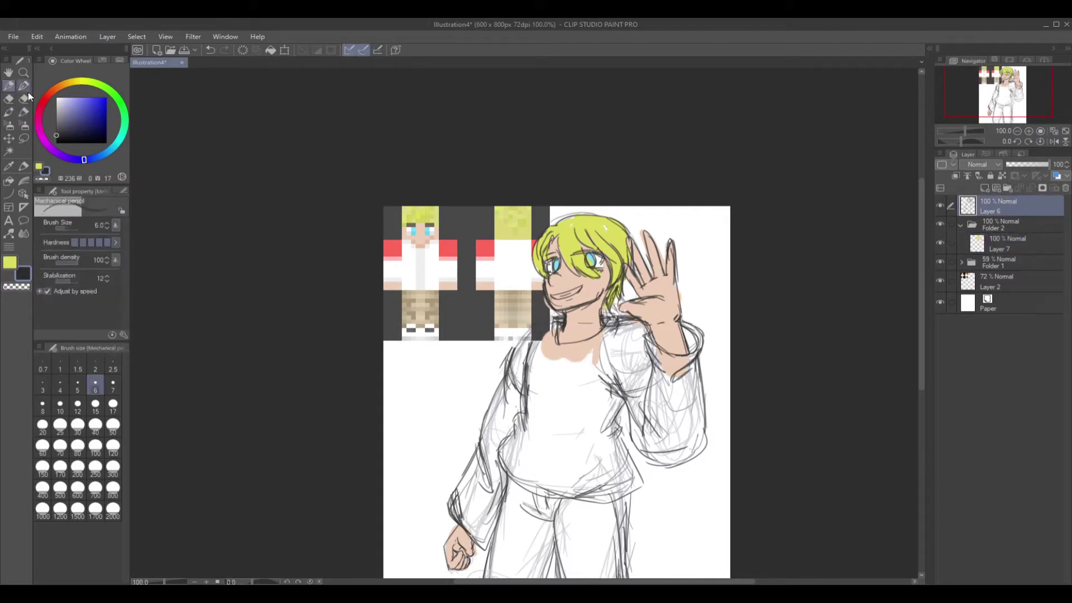
{"action": "key", "text": "ctrl+plus"}
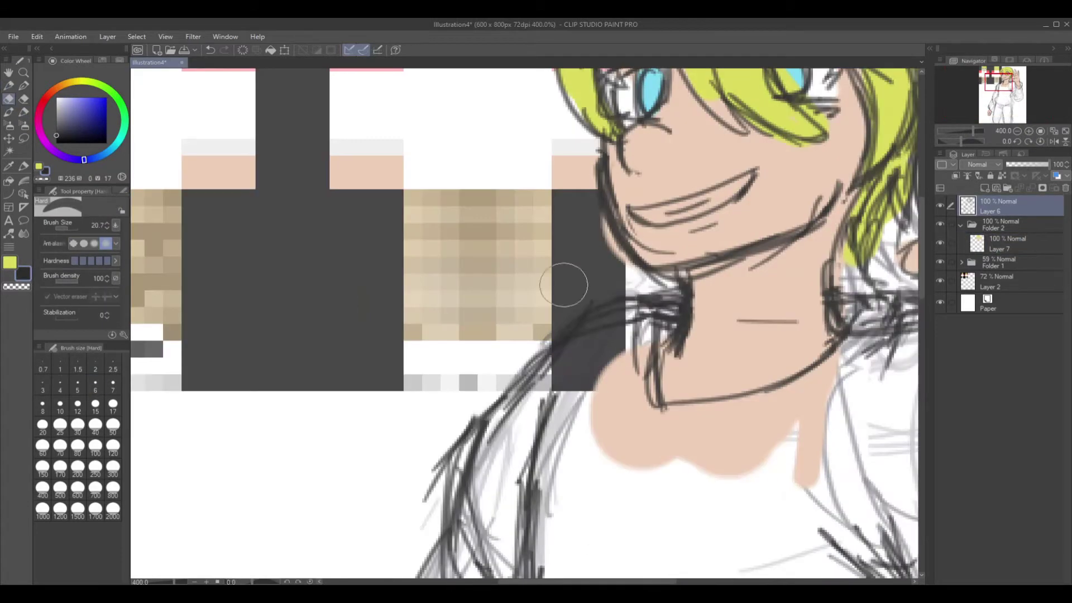
{"action": "left_click_drag", "start_coordinate": [461, 463], "coordinate": [625, 326]}
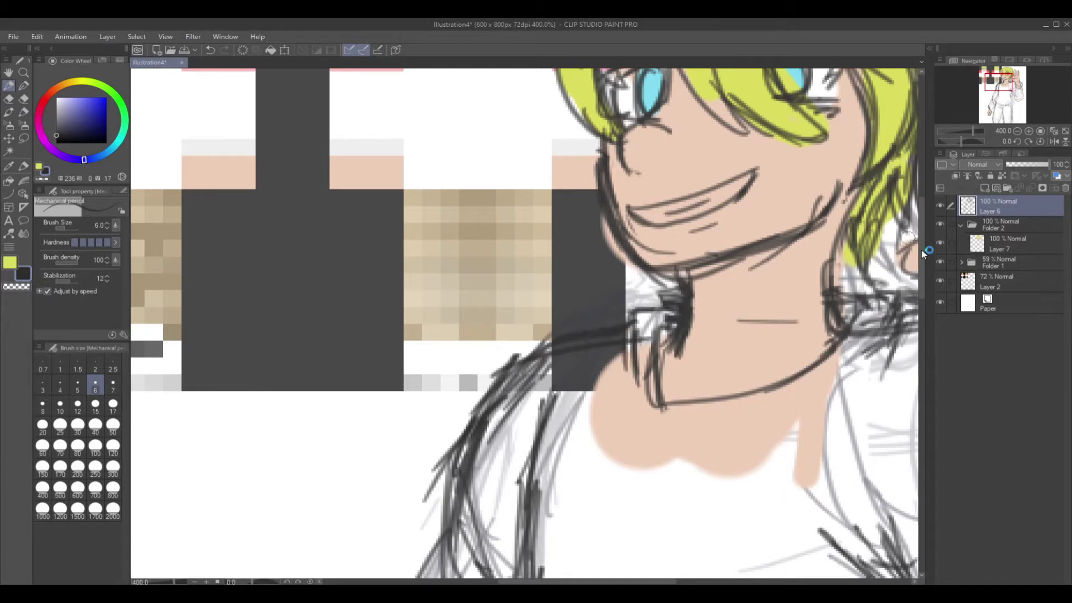
{"action": "left_click", "coordinate": [1017, 131]}
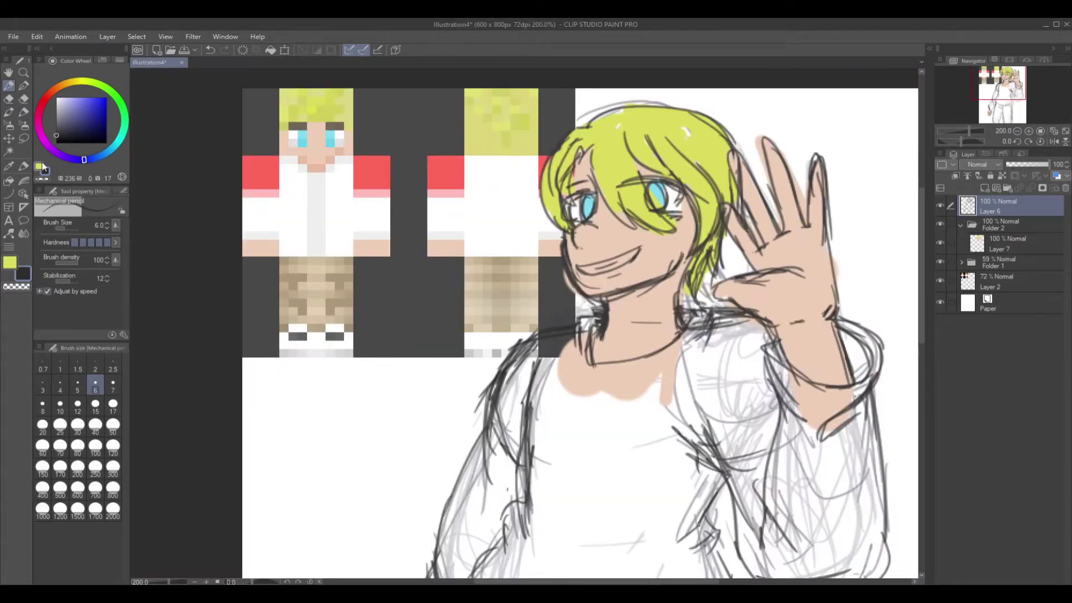
Paint the teeth white on Layer 7 with the marker pen at size 3.5
{"action": "key", "text": "p"}
{"action": "key", "text": "ctrl+z"}
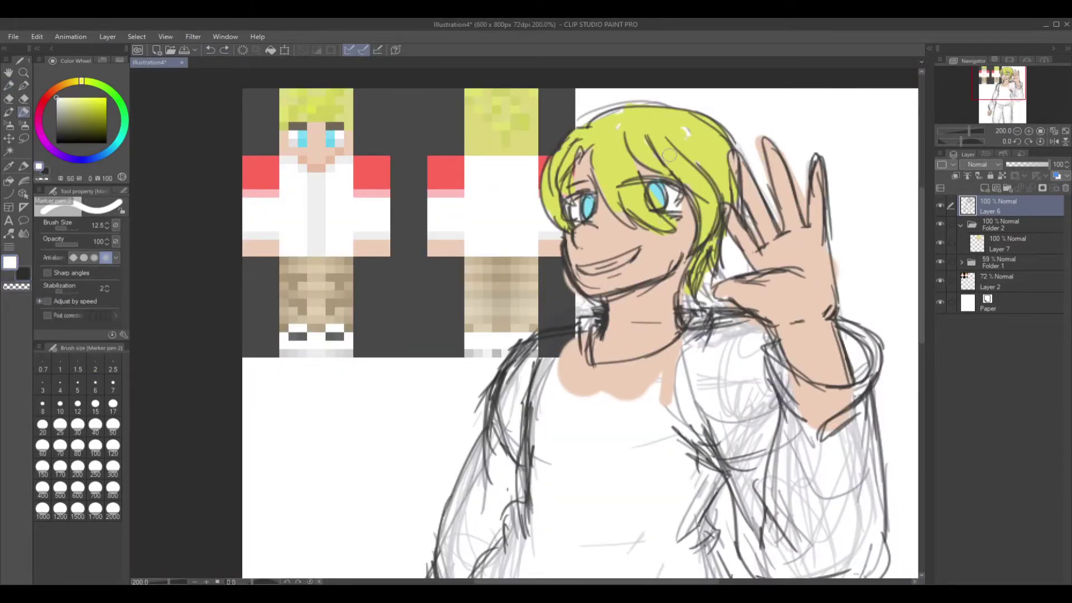
{"action": "left_click", "coordinate": [1005, 244]}
{"action": "left_click_drag", "start_coordinate": [584, 270], "coordinate": [645, 254]}
{"action": "left_click", "coordinate": [211, 50]}
{"action": "left_click", "coordinate": [210, 50]}
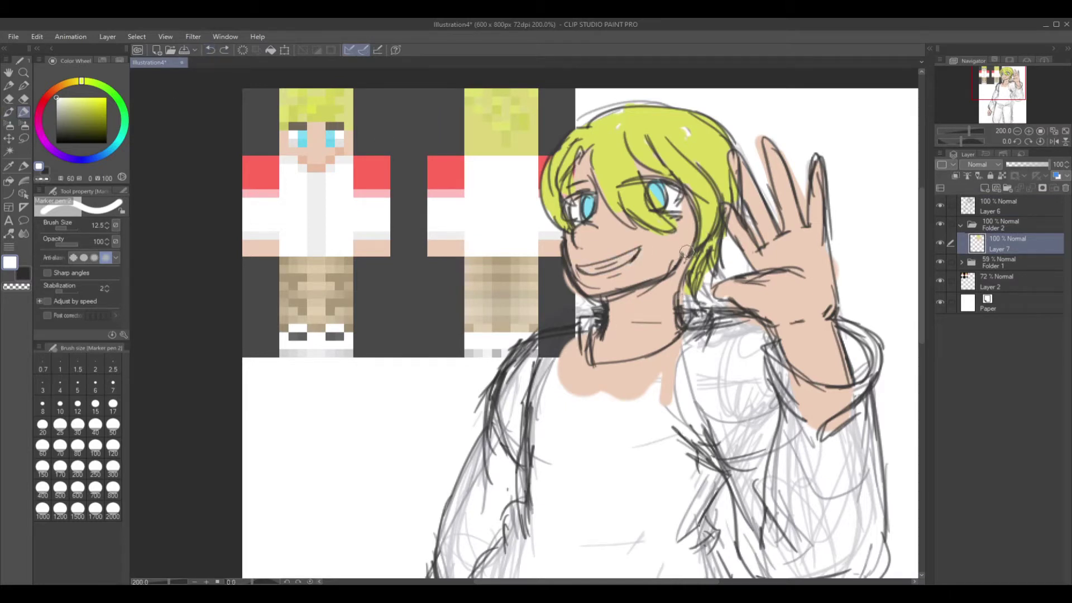
{"action": "left_click_drag", "start_coordinate": [63, 231], "coordinate": [58, 230]}
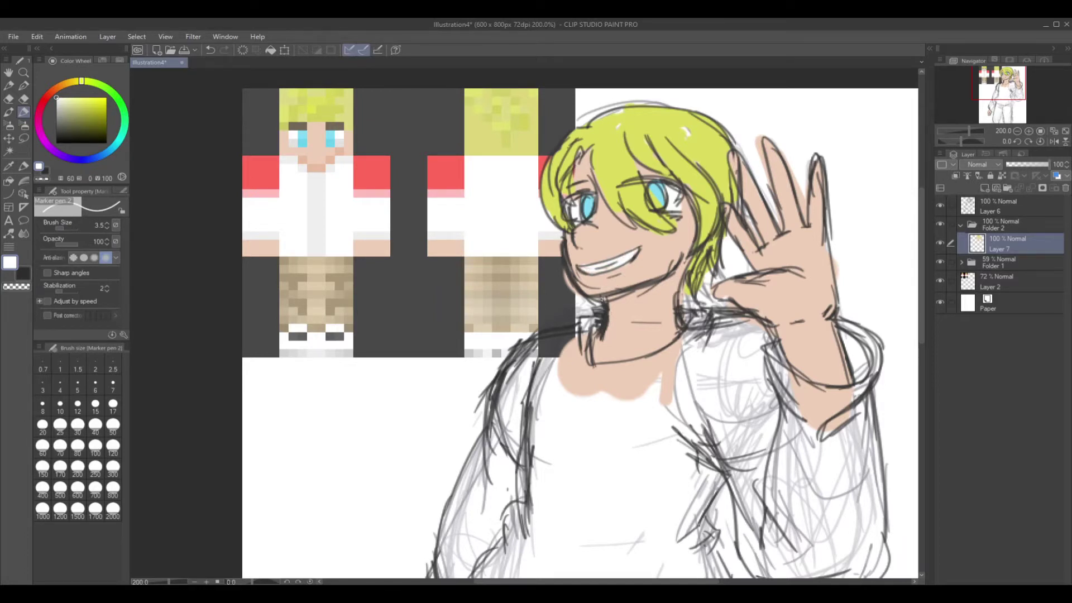
Fill the shirt's body and sleeves with white on Layer 7 using the marker pen at size 26.7
{"action": "left_click", "coordinate": [43, 100]}
{"action": "left_click_drag", "start_coordinate": [58, 229], "coordinate": [71, 229]}
{"action": "mouse_move", "coordinate": [676, 421]}
{"action": "left_mouse_down"}
{"action": "mouse_move", "coordinate": [698, 363]}
{"action": "mouse_move", "coordinate": [854, 397]}
{"action": "mouse_move", "coordinate": [725, 503]}
{"action": "mouse_move", "coordinate": [670, 530]}
{"action": "mouse_move", "coordinate": [533, 404]}
{"action": "mouse_move", "coordinate": [775, 357]}
{"action": "left_mouse_up"}
{"action": "scroll", "coordinate": [774, 357], "scroll_direction": "down", "scroll_amount": 4}
{"action": "left_click_drag", "start_coordinate": [758, 408], "coordinate": [779, 436]}
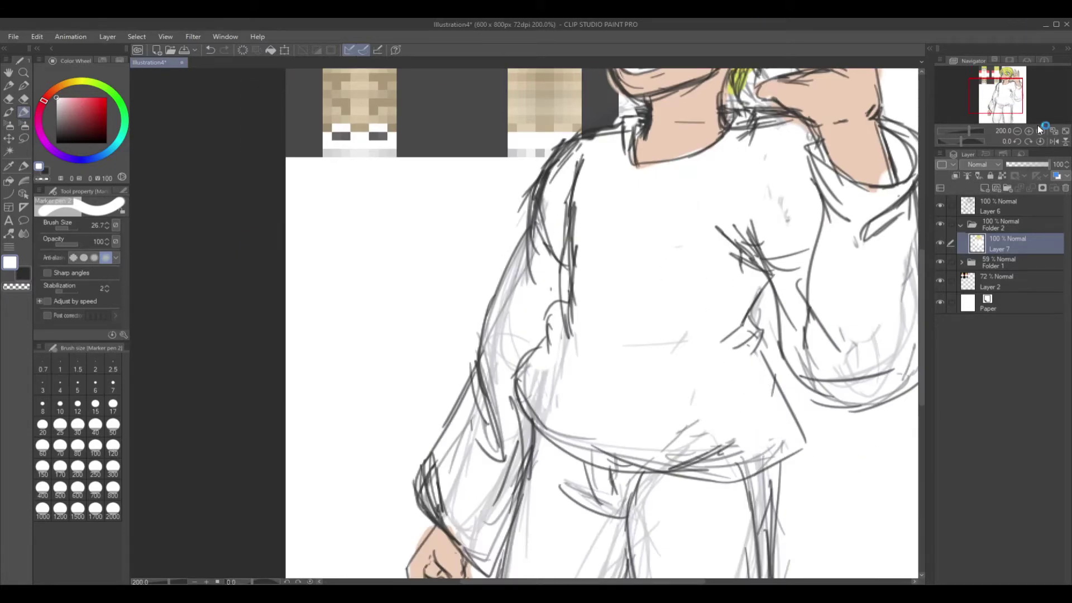
Paint both trouser legs tan with the marker pen on Layer 7
{"action": "key", "text": "p"}
{"action": "left_click_drag", "start_coordinate": [358, 255], "coordinate": [383, 292]}
{"action": "left_click_drag", "start_coordinate": [383, 217], "coordinate": [391, 268]}
{"action": "left_click_drag", "start_coordinate": [401, 223], "coordinate": [419, 237]}
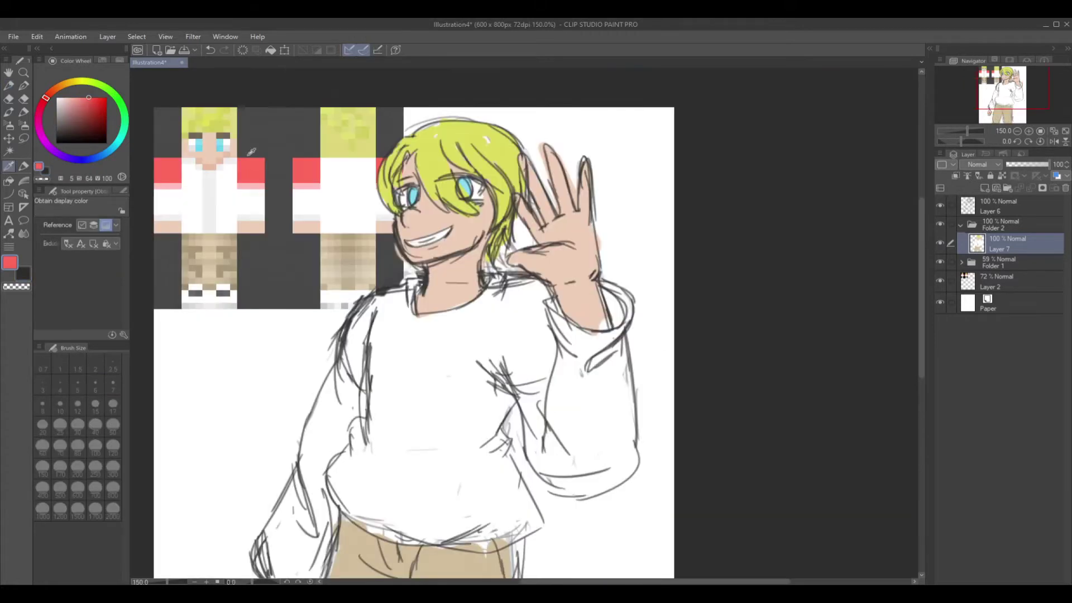
Paint the shirt's shoulders with the reference's red and add pink along their lower edges
{"action": "key", "text": "p"}
{"action": "left_click_drag", "start_coordinate": [390, 343], "coordinate": [357, 380]}
{"action": "mouse_move", "coordinate": [525, 335]}
{"action": "left_mouse_down"}
{"action": "mouse_move", "coordinate": [532, 329]}
{"action": "mouse_move", "coordinate": [550, 371]}
{"action": "mouse_move", "coordinate": [521, 370]}
{"action": "mouse_move", "coordinate": [556, 357]}
{"action": "left_mouse_up"}
{"action": "left_click", "coordinate": [69, 97]}
{"action": "left_click_drag", "start_coordinate": [337, 344], "coordinate": [373, 344]}
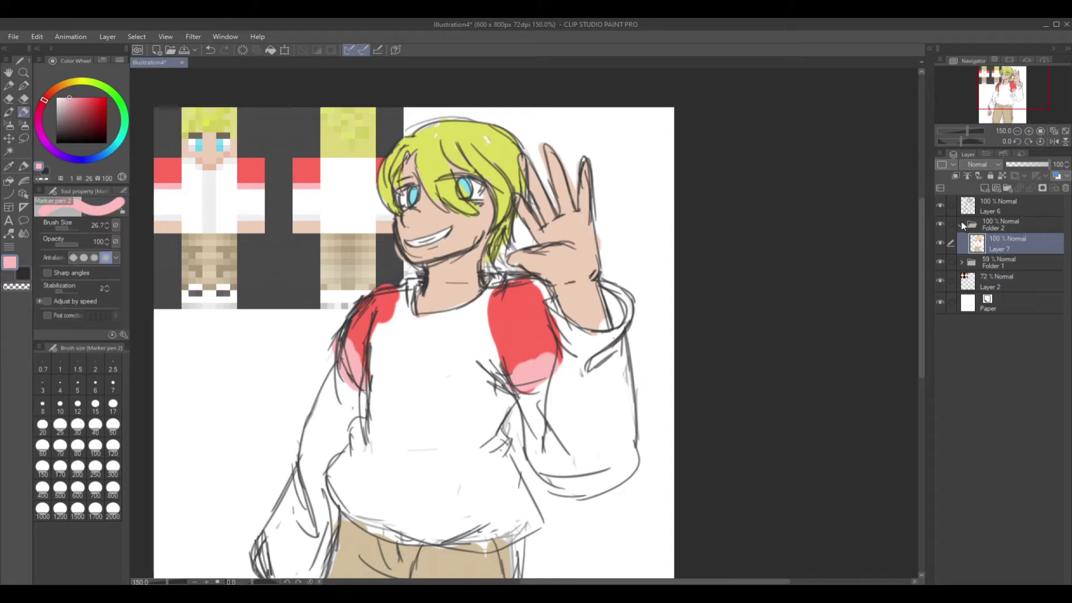
Group Layer 6 and Folder 2 in a new folder, and set Folder 1 to 31% opacity and Layer 2 to 100%
{"action": "left_click", "coordinate": [961, 224]}
{"action": "key", "text": "ctrl+g"}
{"action": "left_click", "coordinate": [999, 257]}
{"action": "left_click_drag", "start_coordinate": [1011, 162], "coordinate": [1057, 163]}
{"action": "left_click", "coordinate": [1005, 277]}
Repaint the shoulders on Layer 7 with the brighter red sampled from the reference, and sample its hair yellow
{"action": "left_click", "coordinate": [306, 173], "text": "alt"}
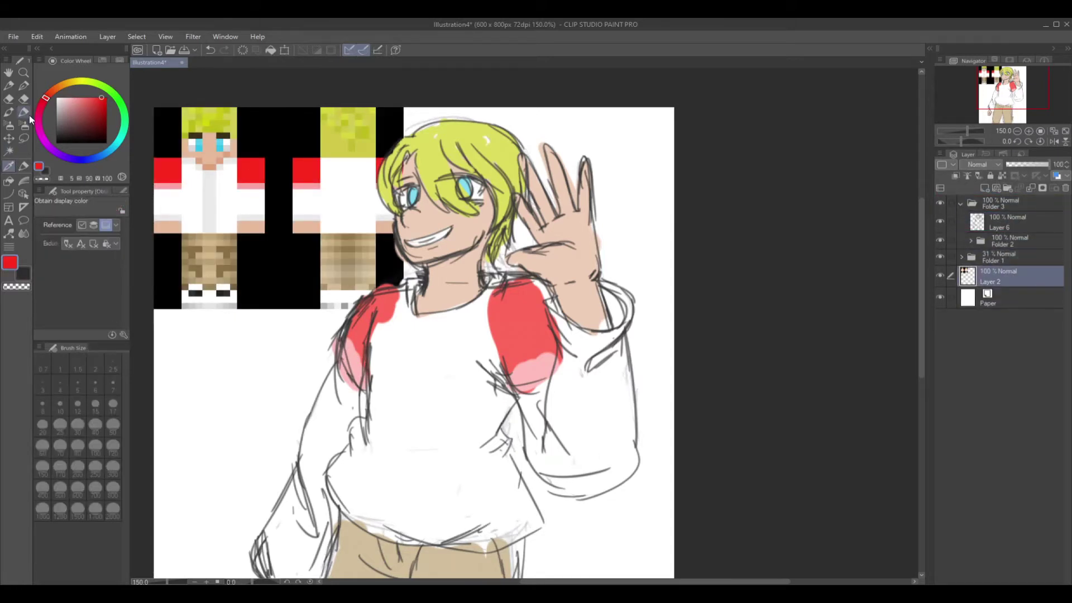
{"action": "left_click", "coordinate": [211, 50]}
{"action": "key", "text": "ctrl+y"}
{"action": "left_click", "coordinate": [971, 241]}
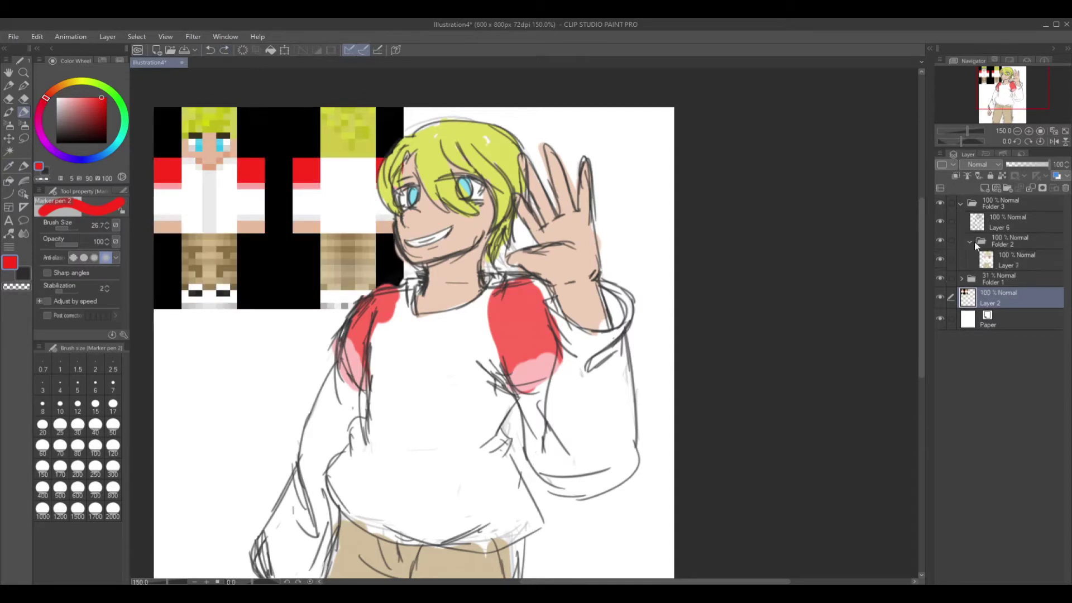
{"action": "left_click", "coordinate": [1013, 260]}
{"action": "left_click_drag", "start_coordinate": [503, 290], "coordinate": [544, 322]}
{"action": "left_click_drag", "start_coordinate": [388, 282], "coordinate": [369, 304]}
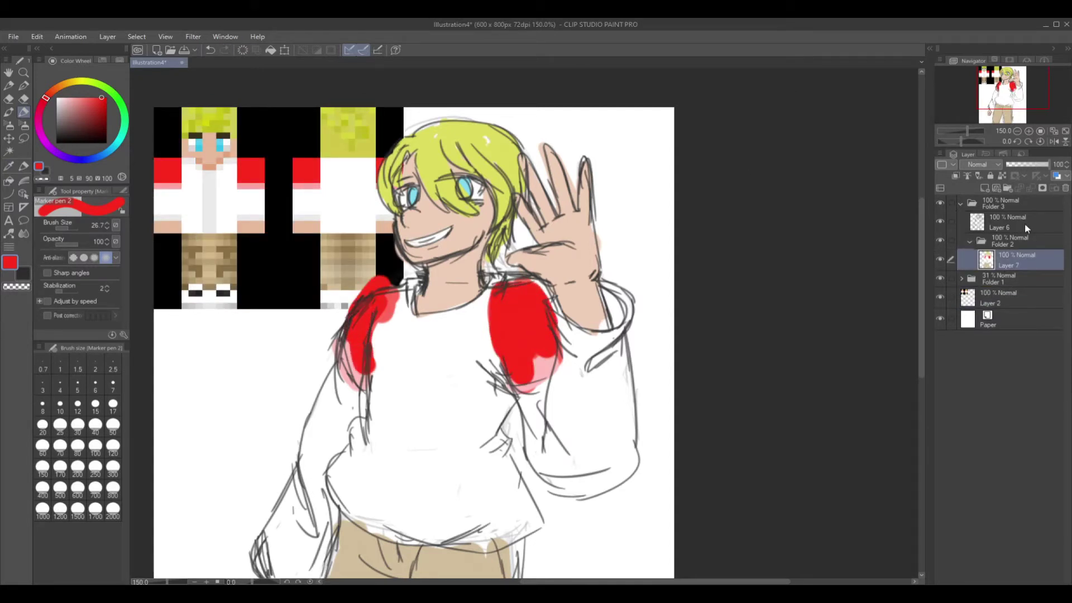
{"action": "left_click", "coordinate": [211, 117], "text": "alt"}
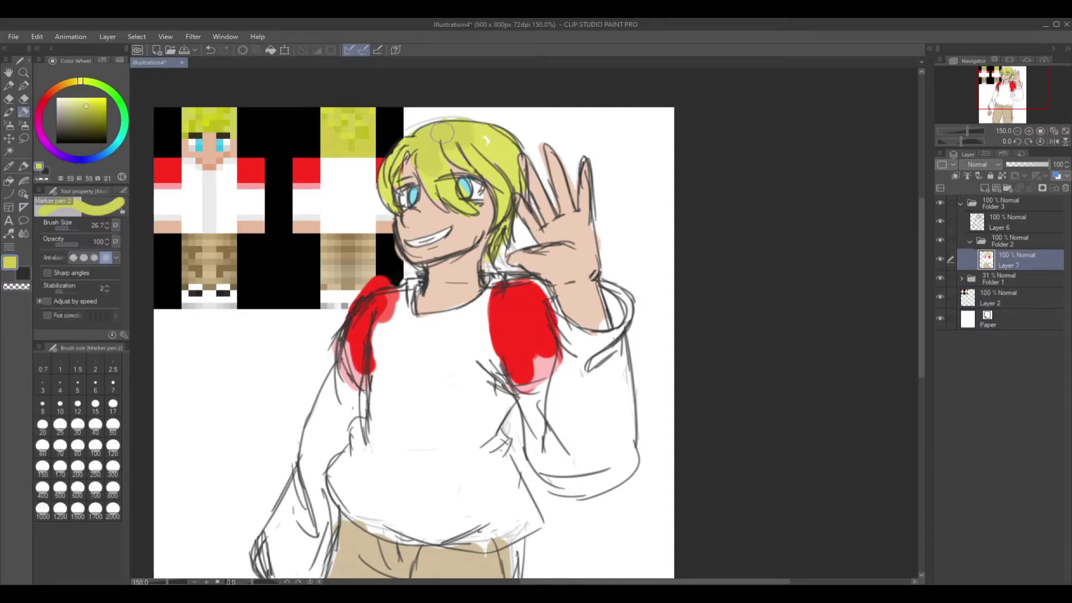
Lower the opacity of Folder 3 to 48% and hide the skin reference on Layer 2
{"action": "left_click", "coordinate": [969, 240]}
{"action": "left_click", "coordinate": [999, 203]}
{"action": "left_click_drag", "start_coordinate": [1048, 164], "coordinate": [1026, 165]}
{"action": "left_click", "coordinate": [940, 277]}
Add a new folder with a new layer for the line art and choose the Messy lineart pen
{"action": "left_click", "coordinate": [961, 203]}
{"action": "left_click", "coordinate": [1007, 188]}
{"action": "left_click", "coordinate": [985, 188]}
{"action": "left_click", "coordinate": [24, 86]}
Lower the opacity of Folder 1 to 16% and hide the Paper layer
{"action": "left_click", "coordinate": [1029, 131]}
{"action": "left_click", "coordinate": [1002, 257]}
{"action": "left_click_drag", "start_coordinate": [1023, 169], "coordinate": [1012, 166]}
{"action": "left_click", "coordinate": [943, 299]}
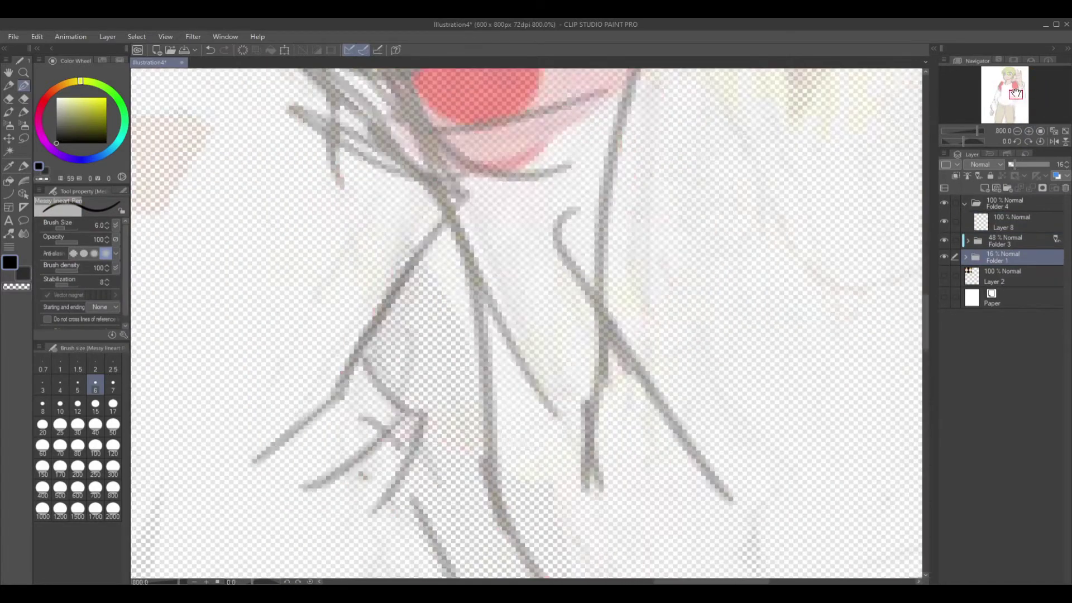
{"action": "left_click", "coordinate": [1005, 222]}
{"action": "left_click_drag", "start_coordinate": [422, 166], "coordinate": [438, 246]}
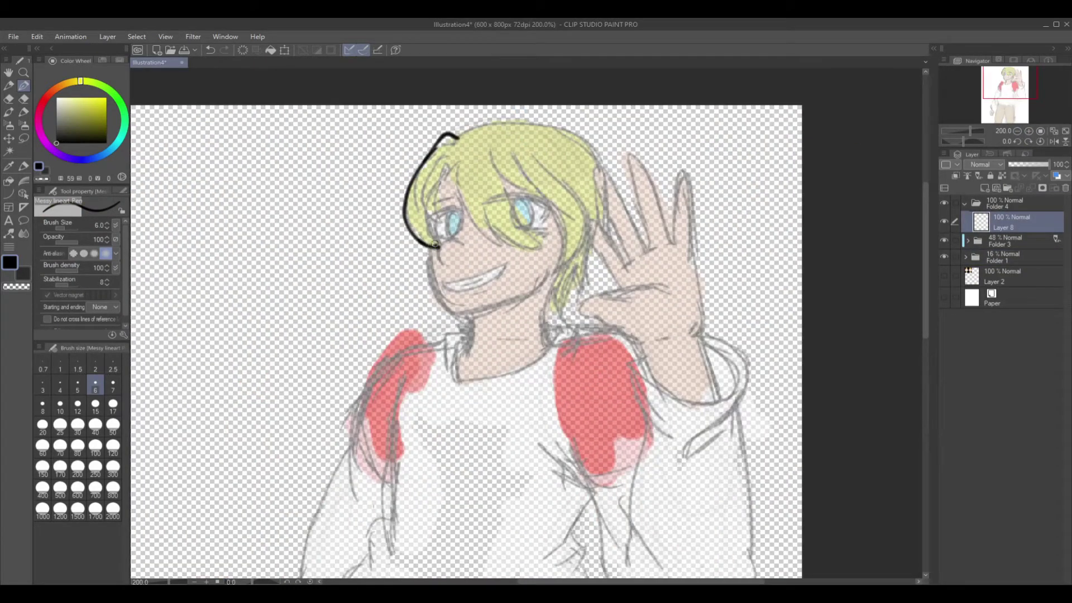
{"action": "left_click", "coordinate": [210, 51]}
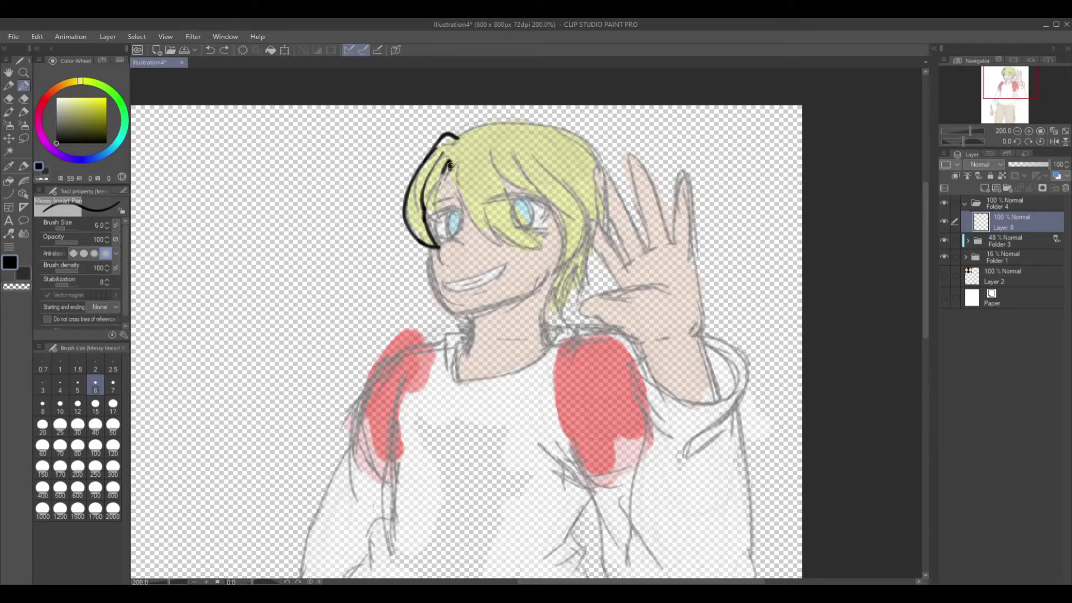
{"action": "left_click_drag", "start_coordinate": [457, 156], "coordinate": [453, 207]}
{"action": "left_click_drag", "start_coordinate": [487, 148], "coordinate": [495, 252]}
{"action": "left_click_drag", "start_coordinate": [497, 167], "coordinate": [553, 252]}
Replace the line-art layer with a vector layer and ink the jaw, neck and collar in black
{"action": "key", "text": "Delete"}
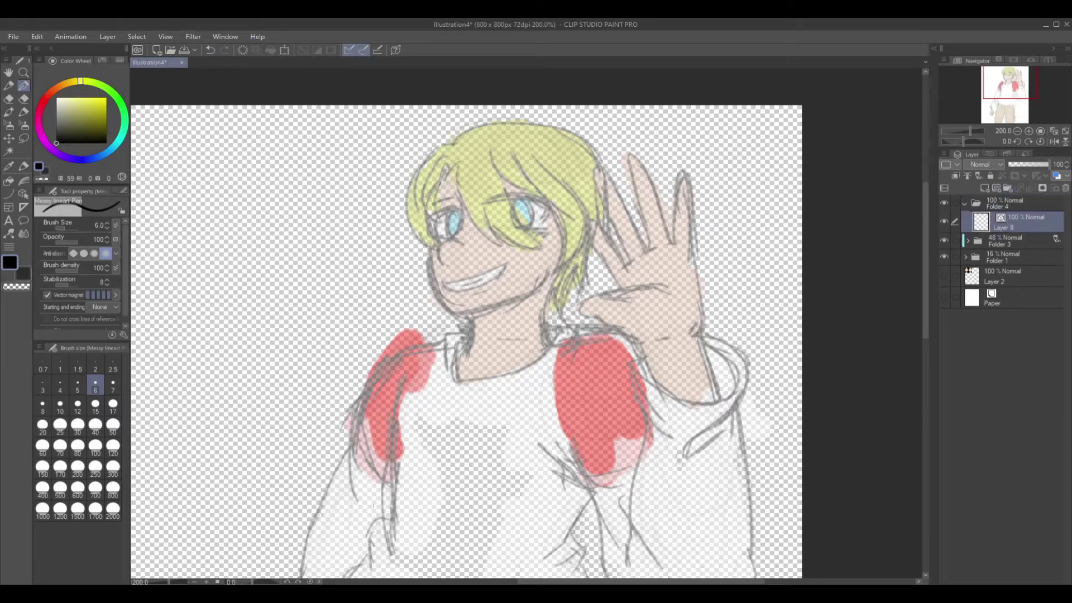
{"action": "scroll", "coordinate": [522, 330], "scroll_direction": "up", "scroll_amount": 2}
{"action": "mouse_move", "coordinate": [326, 170]}
{"action": "left_mouse_down"}
{"action": "mouse_move", "coordinate": [357, 296]}
{"action": "mouse_move", "coordinate": [513, 286]}
{"action": "left_mouse_up"}
{"action": "left_click_drag", "start_coordinate": [568, 224], "coordinate": [520, 284]}
{"action": "left_click_drag", "start_coordinate": [404, 314], "coordinate": [393, 393]}
{"action": "mouse_move", "coordinate": [581, 226]}
{"action": "left_mouse_down"}
{"action": "mouse_move", "coordinate": [567, 352]}
{"action": "mouse_move", "coordinate": [386, 426]}
{"action": "mouse_move", "coordinate": [388, 362]}
{"action": "mouse_move", "coordinate": [343, 357]}
{"action": "left_mouse_up"}
{"action": "left_click_drag", "start_coordinate": [344, 369], "coordinate": [193, 474]}
Ink the collar's end and the shoulder line leading to the raised hand on Layer 8
{"action": "mouse_move", "coordinate": [612, 328]}
{"action": "left_mouse_down"}
{"action": "mouse_move", "coordinate": [698, 349]}
{"action": "mouse_move", "coordinate": [723, 347]}
{"action": "left_mouse_up"}
{"action": "left_click", "coordinate": [210, 50]}
{"action": "left_click", "coordinate": [210, 50]}
{"action": "mouse_move", "coordinate": [561, 329]}
{"action": "left_mouse_down"}
{"action": "mouse_move", "coordinate": [624, 357]}
{"action": "mouse_move", "coordinate": [620, 403]}
{"action": "left_mouse_up"}
{"action": "mouse_move", "coordinate": [614, 349]}
{"action": "left_mouse_down"}
{"action": "mouse_move", "coordinate": [623, 385]}
{"action": "mouse_move", "coordinate": [721, 343]}
{"action": "mouse_move", "coordinate": [773, 438]}
{"action": "left_mouse_up"}
Ink the thumb and the fingers nearest the face on the raised hand
{"action": "left_click_drag", "start_coordinate": [725, 345], "coordinate": [785, 258]}
{"action": "left_click", "coordinate": [210, 49]}
{"action": "mouse_move", "coordinate": [720, 343]}
{"action": "left_mouse_down"}
{"action": "mouse_move", "coordinate": [647, 311]}
{"action": "mouse_move", "coordinate": [800, 254]}
{"action": "left_mouse_up"}
{"action": "mouse_move", "coordinate": [710, 255]}
{"action": "left_mouse_down"}
{"action": "mouse_move", "coordinate": [675, 207]}
{"action": "mouse_move", "coordinate": [723, 201]}
{"action": "left_mouse_up"}
{"action": "left_click", "coordinate": [1016, 78]}
{"action": "mouse_move", "coordinate": [489, 353]}
{"action": "left_mouse_down"}
{"action": "mouse_move", "coordinate": [441, 154]}
{"action": "mouse_move", "coordinate": [516, 300]}
{"action": "mouse_move", "coordinate": [496, 353]}
{"action": "mouse_move", "coordinate": [525, 296]}
{"action": "mouse_move", "coordinate": [539, 330]}
{"action": "left_mouse_up"}
{"action": "key", "text": "ctrl+z"}
{"action": "mouse_move", "coordinate": [481, 208]}
{"action": "left_mouse_down"}
{"action": "mouse_move", "coordinate": [519, 225]}
{"action": "mouse_move", "coordinate": [548, 305]}
{"action": "mouse_move", "coordinate": [439, 168]}
{"action": "mouse_move", "coordinate": [485, 330]}
{"action": "mouse_move", "coordinate": [491, 352]}
{"action": "left_mouse_up"}
{"action": "key", "text": "ctrl+z"}
{"action": "key", "text": "ctrl+z"}
Ink the remaining fingers and the outer edge of the raised hand down to the wrist
{"action": "mouse_move", "coordinate": [549, 325]}
{"action": "left_mouse_down"}
{"action": "mouse_move", "coordinate": [494, 131]}
{"action": "mouse_move", "coordinate": [600, 159]}
{"action": "mouse_move", "coordinate": [636, 491]}
{"action": "left_mouse_up"}
{"action": "key", "text": "ctrl+z"}
{"action": "mouse_move", "coordinate": [575, 312]}
{"action": "left_mouse_down"}
{"action": "mouse_move", "coordinate": [628, 343]}
{"action": "mouse_move", "coordinate": [624, 499]}
{"action": "left_mouse_up"}
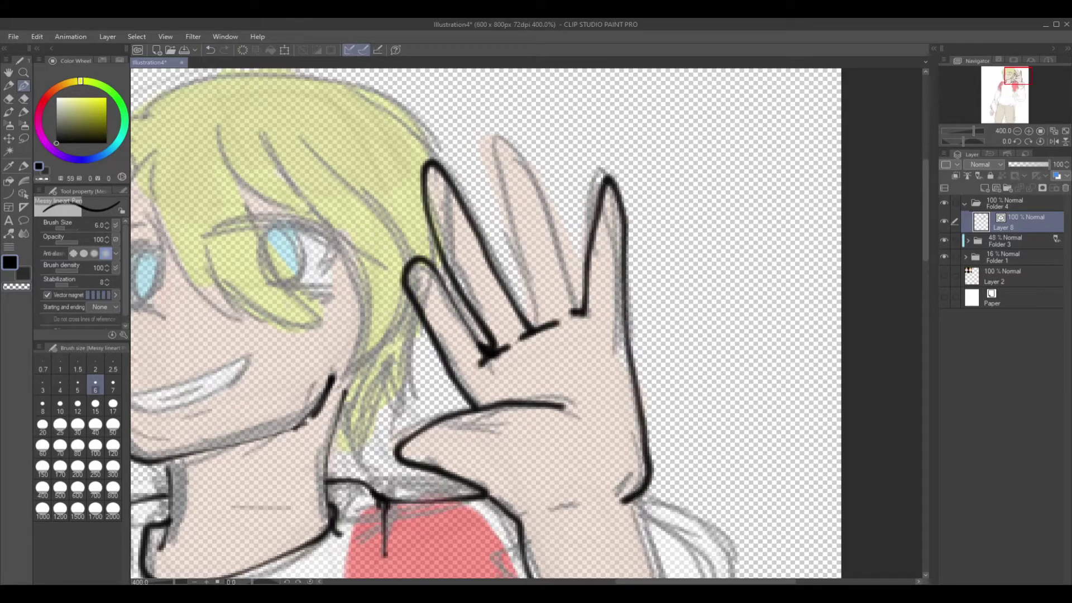
{"action": "mouse_move", "coordinate": [581, 312]}
{"action": "left_mouse_down"}
{"action": "mouse_move", "coordinate": [528, 296]}
{"action": "mouse_move", "coordinate": [539, 329]}
{"action": "mouse_move", "coordinate": [497, 160]}
{"action": "mouse_move", "coordinate": [581, 312]}
{"action": "left_mouse_up"}
{"action": "key", "text": "ctrl+z"}
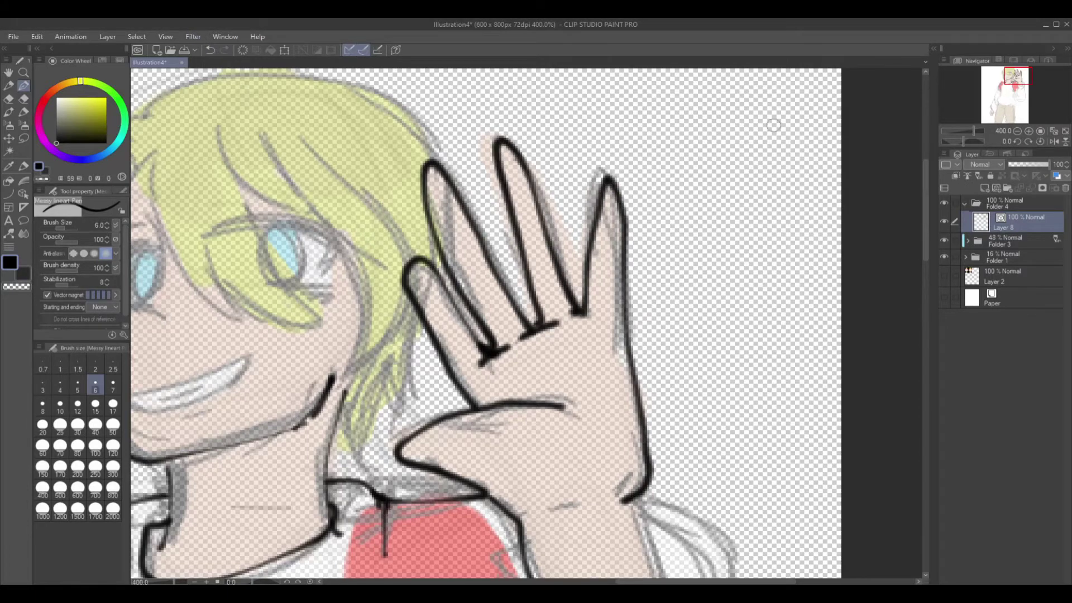
Ink the raised sleeve's cuff opening around the wrist and the sleeve's inner edge
{"action": "scroll", "coordinate": [581, 311], "scroll_direction": "down", "scroll_amount": 5}
{"action": "mouse_move", "coordinate": [489, 217]}
{"action": "left_mouse_down"}
{"action": "mouse_move", "coordinate": [629, 281]}
{"action": "mouse_move", "coordinate": [602, 161]}
{"action": "mouse_move", "coordinate": [650, 265]}
{"action": "left_mouse_up"}
{"action": "mouse_move", "coordinate": [596, 145]}
{"action": "left_mouse_down"}
{"action": "mouse_move", "coordinate": [697, 237]}
{"action": "mouse_move", "coordinate": [634, 349]}
{"action": "left_mouse_up"}
{"action": "mouse_move", "coordinate": [491, 193]}
{"action": "left_mouse_down"}
{"action": "mouse_move", "coordinate": [457, 259]}
{"action": "mouse_move", "coordinate": [545, 357]}
{"action": "left_mouse_up"}
{"action": "left_click_drag", "start_coordinate": [480, 291], "coordinate": [466, 533]}
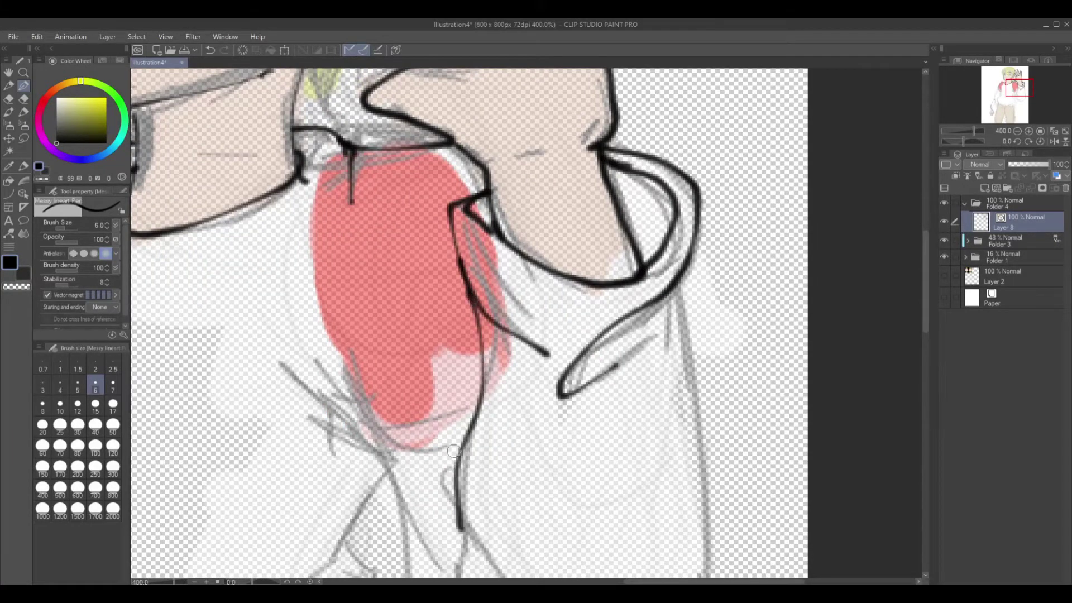
Ink the raised sleeve's elbow folds, rounded bottom and outer edge
{"action": "scroll", "coordinate": [469, 391], "scroll_direction": "down", "scroll_amount": 5}
{"action": "mouse_move", "coordinate": [477, 207]}
{"action": "left_mouse_down"}
{"action": "mouse_move", "coordinate": [544, 290]}
{"action": "mouse_move", "coordinate": [489, 323]}
{"action": "left_mouse_up"}
{"action": "mouse_move", "coordinate": [394, 137]}
{"action": "left_mouse_down"}
{"action": "mouse_move", "coordinate": [538, 391]}
{"action": "mouse_move", "coordinate": [726, 307]}
{"action": "mouse_move", "coordinate": [721, 176]}
{"action": "left_mouse_up"}
{"action": "scroll", "coordinate": [558, 335], "scroll_direction": "up", "scroll_amount": 5}
{"action": "left_click_drag", "start_coordinate": [623, 181], "coordinate": [636, 455]}
Ink the armpit folds beside the chest and close the outer edge of the raised sleeve up to the cuff
{"action": "left_click_drag", "start_coordinate": [312, 418], "coordinate": [277, 345]}
{"action": "key", "text": "ctrl+z"}
{"action": "key", "text": "ctrl+z"}
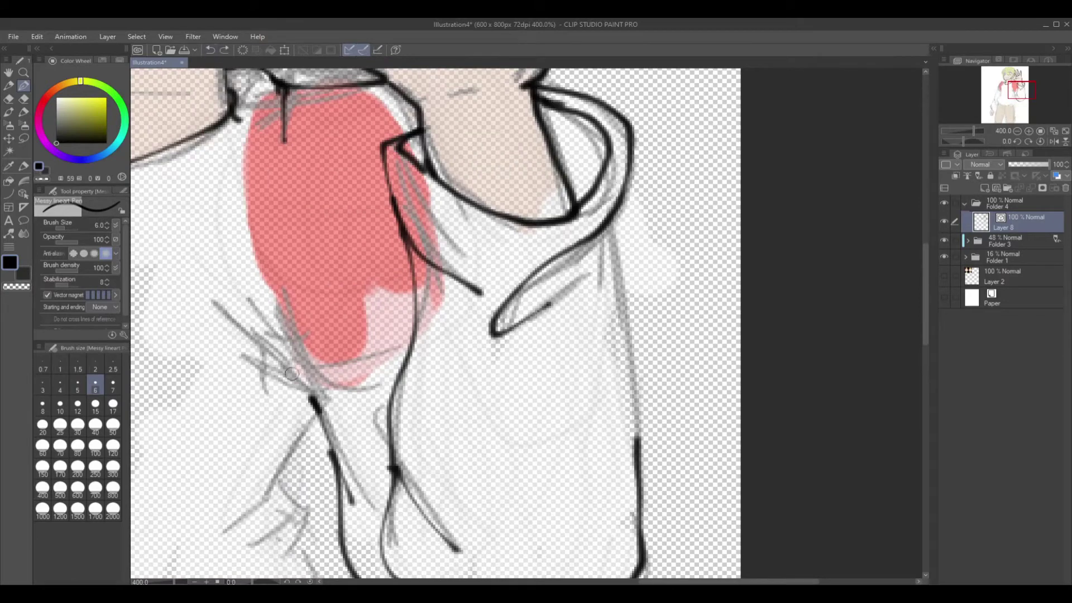
{"action": "left_click_drag", "start_coordinate": [227, 296], "coordinate": [315, 405]}
{"action": "left_click_drag", "start_coordinate": [232, 351], "coordinate": [306, 400]}
{"action": "left_click_drag", "start_coordinate": [616, 201], "coordinate": [636, 458]}
{"action": "key", "text": "ctrl+minus"}
{"action": "key", "text": "ctrl+minus"}
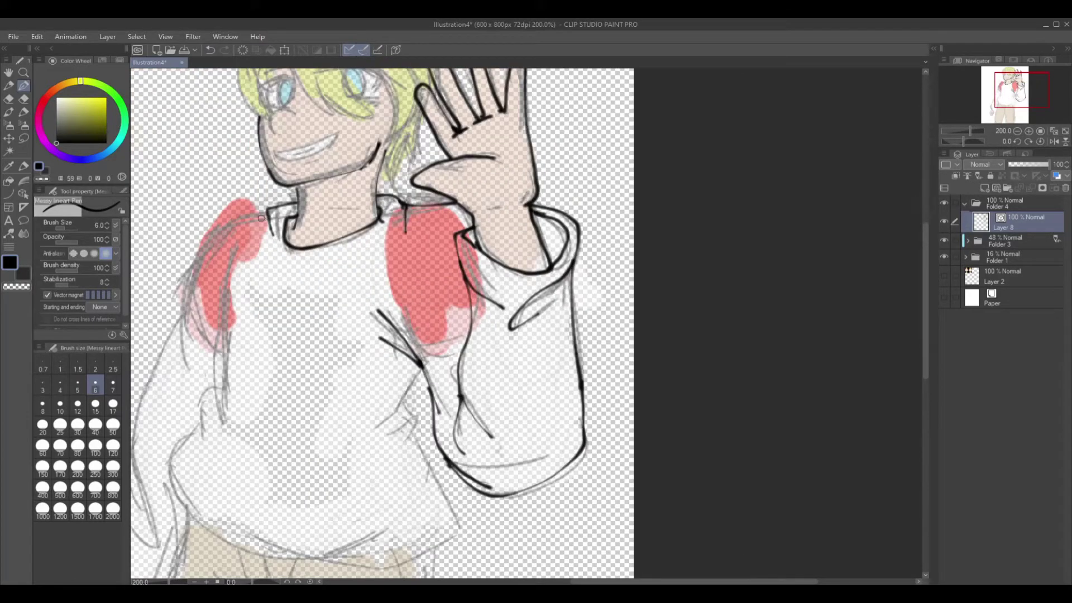
Ink the lowered arm's shoulder and upper sleeve, then the adjoining side of the shirt down to its hem
{"action": "left_click_drag", "start_coordinate": [207, 261], "coordinate": [196, 388]}
{"action": "left_click_drag", "start_coordinate": [205, 268], "coordinate": [149, 405]}
{"action": "left_click_drag", "start_coordinate": [227, 252], "coordinate": [229, 429]}
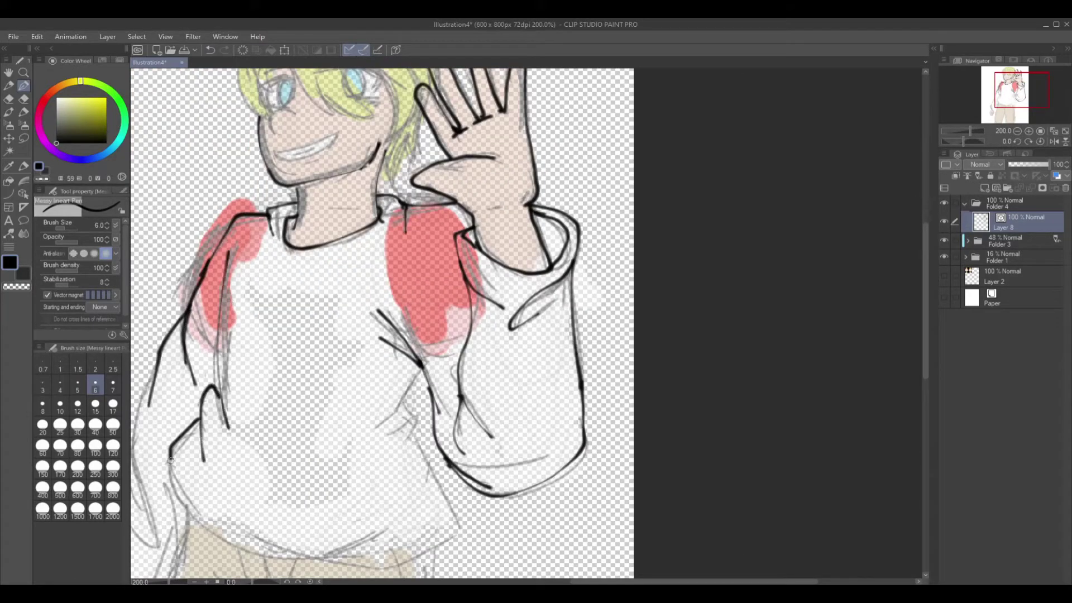
{"action": "left_click_drag", "start_coordinate": [170, 447], "coordinate": [291, 555]}
Raise Folder 3's opacity to 69% and fill the unpainted area of the shirt's chest with white on Layer 7
{"action": "left_click", "coordinate": [1005, 240]}
{"action": "left_click_drag", "start_coordinate": [1028, 165], "coordinate": [1037, 163]}
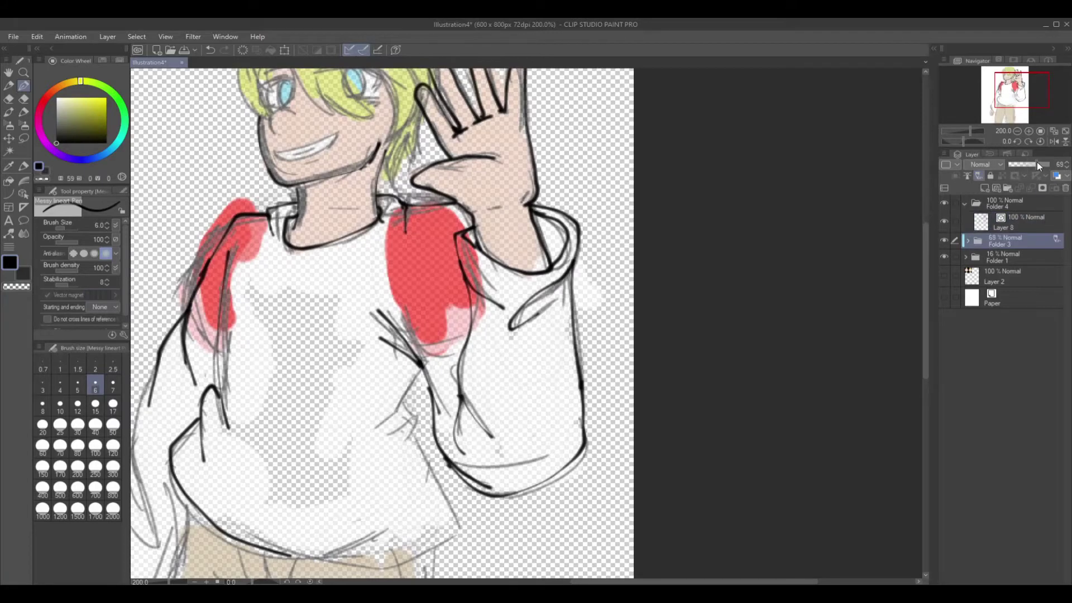
{"action": "left_click", "coordinate": [970, 240]}
{"action": "left_click", "coordinate": [1022, 297]}
{"action": "left_click", "coordinate": [22, 274]}
{"action": "left_click", "coordinate": [24, 111]}
{"action": "mouse_move", "coordinate": [240, 290]}
{"action": "left_mouse_down"}
{"action": "mouse_move", "coordinate": [340, 311]}
{"action": "mouse_move", "coordinate": [229, 491]}
{"action": "mouse_move", "coordinate": [391, 471]}
{"action": "left_mouse_up"}
Ink the waist folds, the side below the raised arm and the rest of the shirt's hem in black on Layer 8
{"action": "left_click", "coordinate": [1022, 222]}
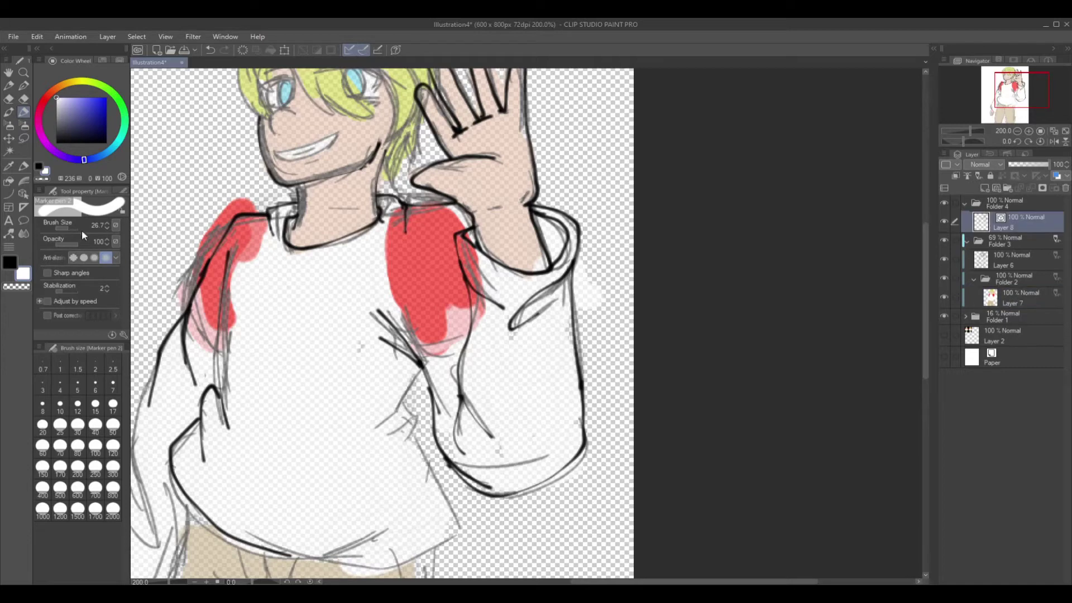
{"action": "key", "text": "x"}
{"action": "key", "text": "p"}
{"action": "left_click_drag", "start_coordinate": [416, 398], "coordinate": [400, 439]}
{"action": "left_click_drag", "start_coordinate": [402, 424], "coordinate": [452, 549]}
{"action": "left_click_drag", "start_coordinate": [281, 561], "coordinate": [429, 545]}
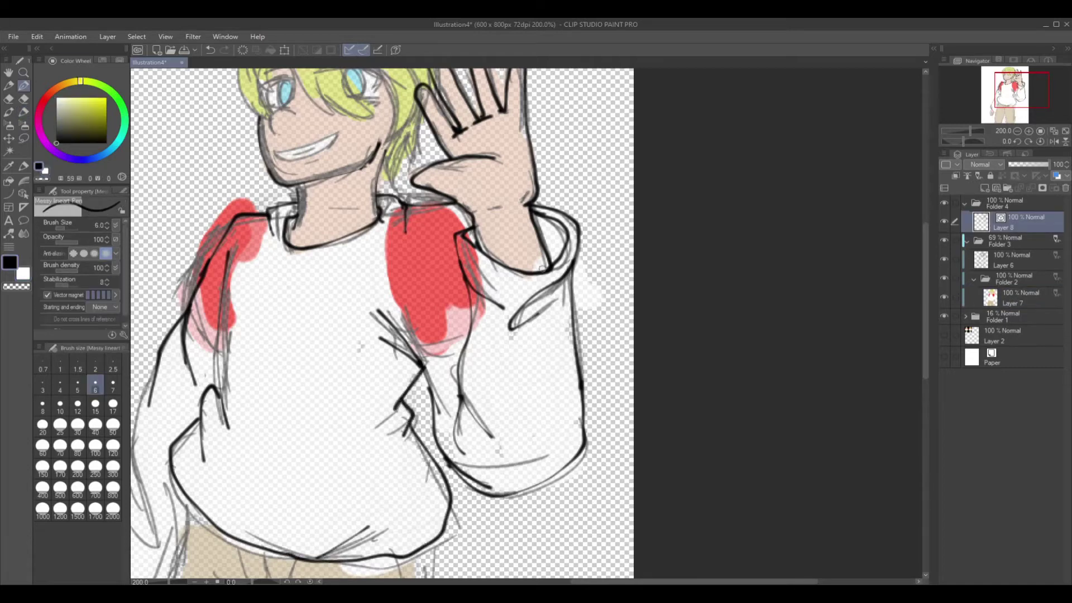
{"action": "left_click_drag", "start_coordinate": [1021, 89], "coordinate": [1011, 83]}
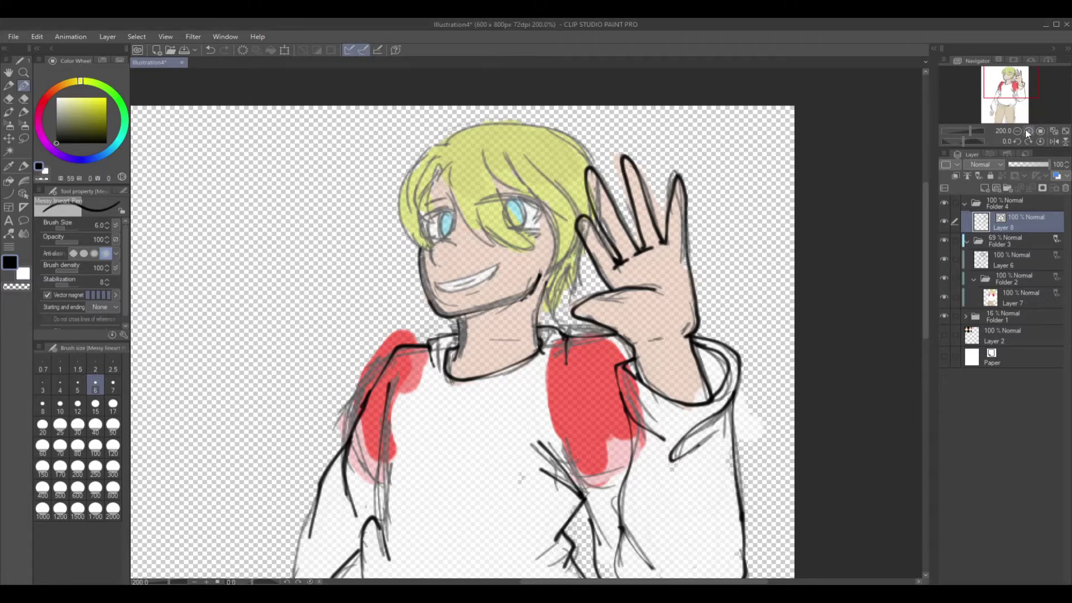
Ink the fringe locks across the forehead and the hair beside the raised hand in black on Layer 8
{"action": "key", "text": "ctrl+plus"}
{"action": "left_click_drag", "start_coordinate": [419, 241], "coordinate": [537, 430]}
{"action": "left_click_drag", "start_coordinate": [491, 371], "coordinate": [634, 438]}
{"action": "left_click_drag", "start_coordinate": [522, 279], "coordinate": [631, 439]}
{"action": "left_click_drag", "start_coordinate": [506, 257], "coordinate": [615, 343]}
{"action": "left_click_drag", "start_coordinate": [558, 254], "coordinate": [631, 363]}
{"action": "mouse_move", "coordinate": [516, 271]}
{"action": "left_mouse_down"}
{"action": "mouse_move", "coordinate": [626, 357]}
{"action": "mouse_move", "coordinate": [620, 491]}
{"action": "left_mouse_up"}
{"action": "left_click_drag", "start_coordinate": [689, 427], "coordinate": [628, 486]}
{"action": "mouse_move", "coordinate": [589, 230]}
{"action": "left_mouse_down"}
{"action": "mouse_move", "coordinate": [700, 371]}
{"action": "mouse_move", "coordinate": [678, 431]}
{"action": "left_mouse_up"}
{"action": "mouse_move", "coordinate": [429, 222]}
{"action": "left_mouse_down"}
{"action": "mouse_move", "coordinate": [413, 224]}
{"action": "mouse_move", "coordinate": [400, 438]}
{"action": "mouse_move", "coordinate": [388, 266]}
{"action": "left_mouse_up"}
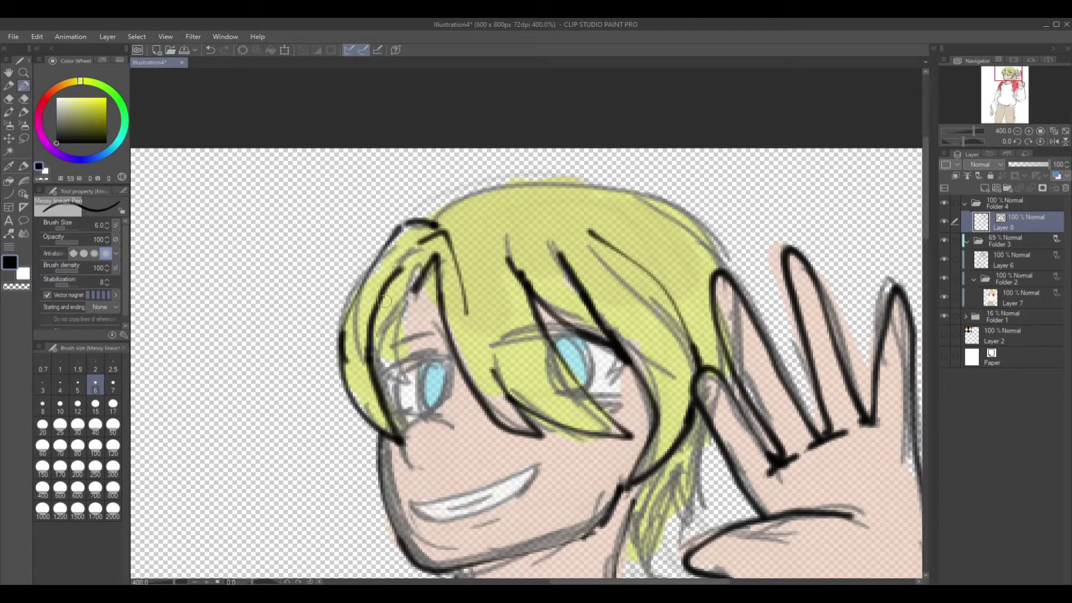
Ink the inner strands of the side lock framing the face and the outline over the crown of the head
{"action": "left_click_drag", "start_coordinate": [416, 390], "coordinate": [368, 341]}
{"action": "left_click_drag", "start_coordinate": [394, 296], "coordinate": [418, 390]}
{"action": "left_click_drag", "start_coordinate": [427, 268], "coordinate": [391, 321]}
{"action": "mouse_move", "coordinate": [421, 216]}
{"action": "left_mouse_down"}
{"action": "mouse_move", "coordinate": [435, 207]}
{"action": "mouse_move", "coordinate": [726, 271]}
{"action": "left_mouse_up"}
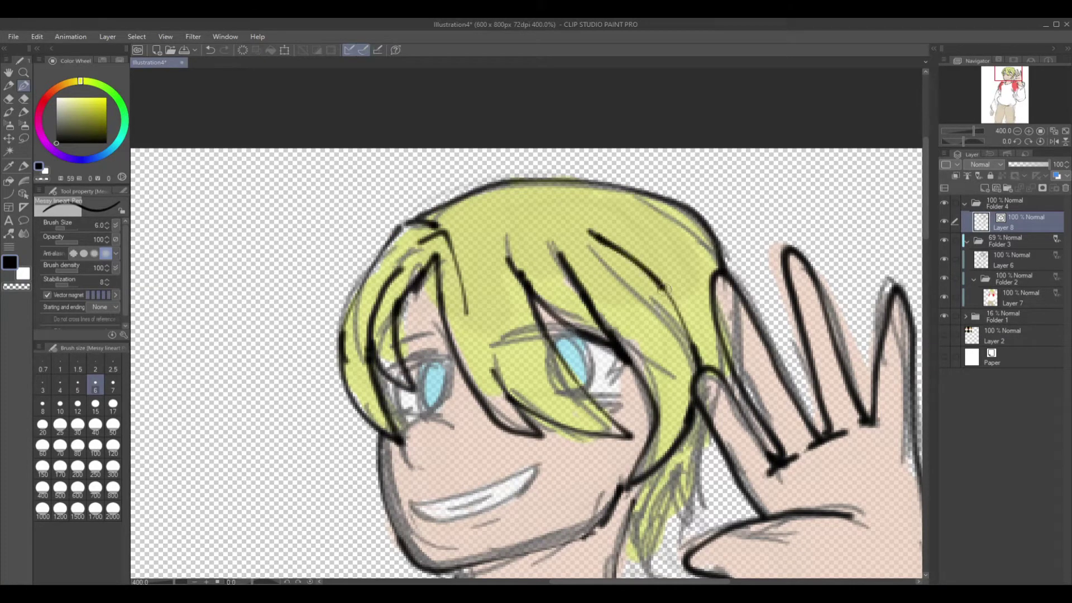
Ink the hair strands hanging behind the neck, then the underside of the jaw and the side of the neck
{"action": "scroll", "coordinate": [670, 279], "scroll_direction": "down", "scroll_amount": 5}
{"action": "key", "text": "ctrl+z"}
{"action": "left_click_drag", "start_coordinate": [578, 146], "coordinate": [564, 305]}
{"action": "left_click_drag", "start_coordinate": [625, 139], "coordinate": [594, 257]}
{"action": "left_click_drag", "start_coordinate": [647, 153], "coordinate": [620, 206]}
{"action": "left_click_drag", "start_coordinate": [642, 206], "coordinate": [650, 103]}
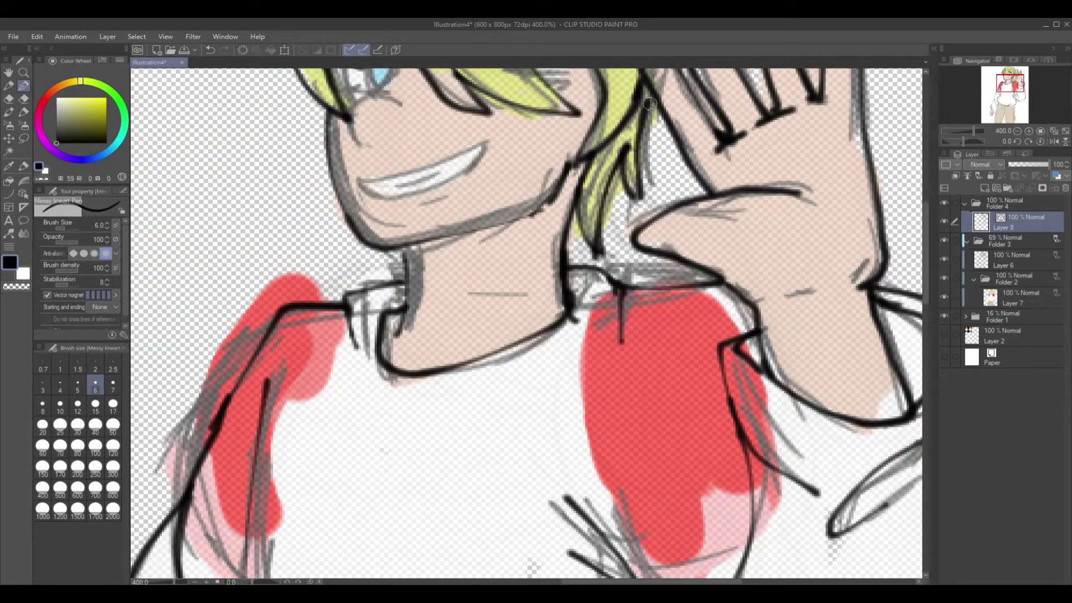
{"action": "left_click_drag", "start_coordinate": [535, 208], "coordinate": [378, 253]}
{"action": "left_click_drag", "start_coordinate": [412, 251], "coordinate": [397, 334]}
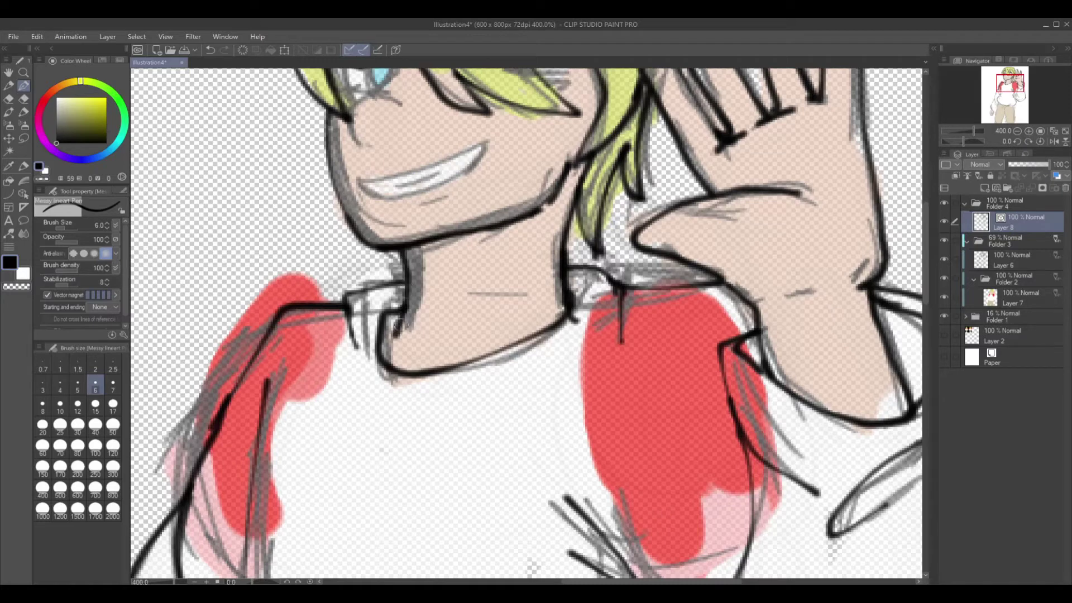
{"action": "scroll", "coordinate": [560, 355], "scroll_direction": "down", "scroll_amount": 2}
{"action": "scroll", "coordinate": [1009, 124], "scroll_direction": "down", "scroll_amount": 2}
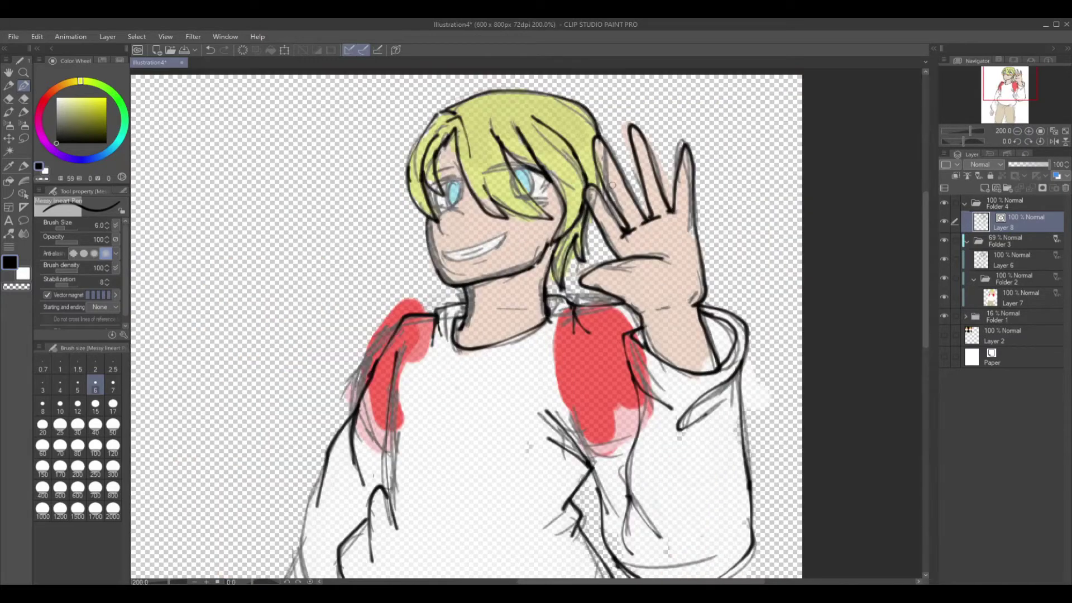
Ink the lowered arm's forearm sleeve down to the cuff, with its inner fold at the elbow
{"action": "scroll", "coordinate": [996, 100], "scroll_direction": "up", "scroll_amount": 2}
{"action": "left_click_drag", "start_coordinate": [996, 100], "coordinate": [994, 101]}
{"action": "left_click_drag", "start_coordinate": [476, 101], "coordinate": [474, 286]}
{"action": "key", "text": "ctrl+z"}
{"action": "left_click_drag", "start_coordinate": [450, 168], "coordinate": [454, 379]}
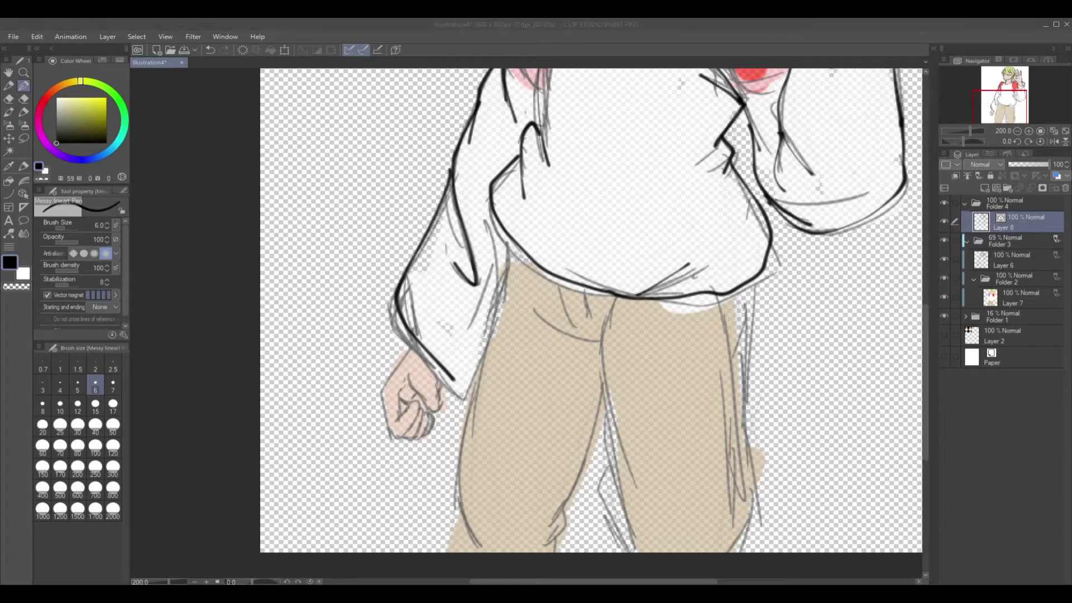
{"action": "key", "text": "ctrl+z"}
{"action": "mouse_move", "coordinate": [514, 163]}
{"action": "left_mouse_down"}
{"action": "mouse_move", "coordinate": [561, 276]}
{"action": "mouse_move", "coordinate": [626, 286]}
{"action": "left_mouse_up"}
{"action": "mouse_move", "coordinate": [726, 163]}
{"action": "left_mouse_down"}
{"action": "mouse_move", "coordinate": [780, 262]}
{"action": "mouse_move", "coordinate": [603, 287]}
{"action": "left_mouse_up"}
{"action": "scroll", "coordinate": [603, 288], "scroll_direction": "up", "scroll_amount": 3}
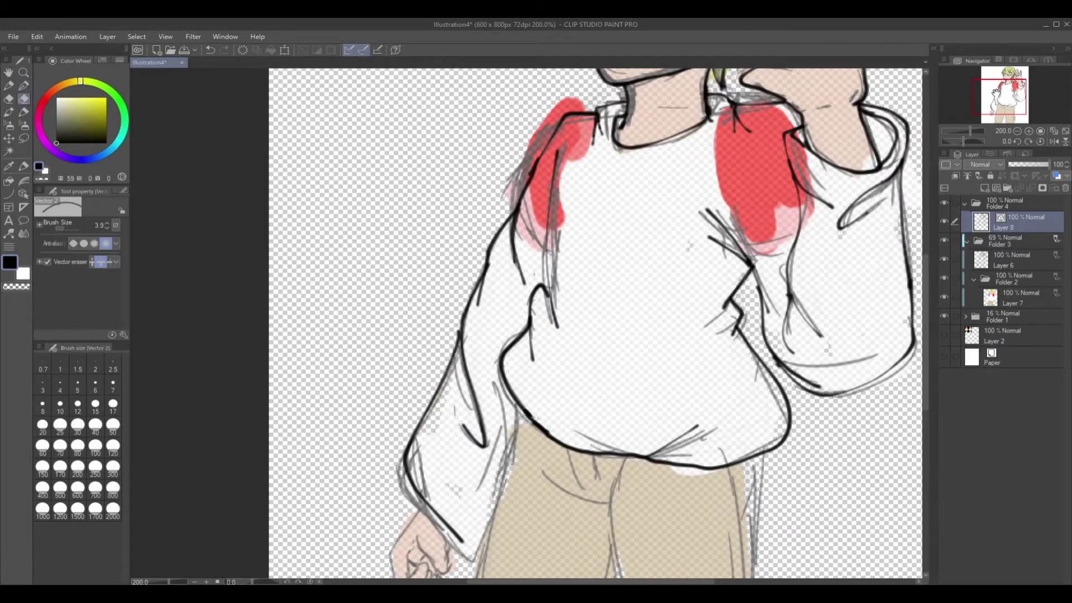
Lower Folder 3's opacity to 52% and thicken the lowered arm's shoulder and sleeve lines with a size 7 brush
{"action": "key", "text": "]"}
{"action": "scroll", "coordinate": [552, 167], "scroll_direction": "up", "scroll_amount": 2}
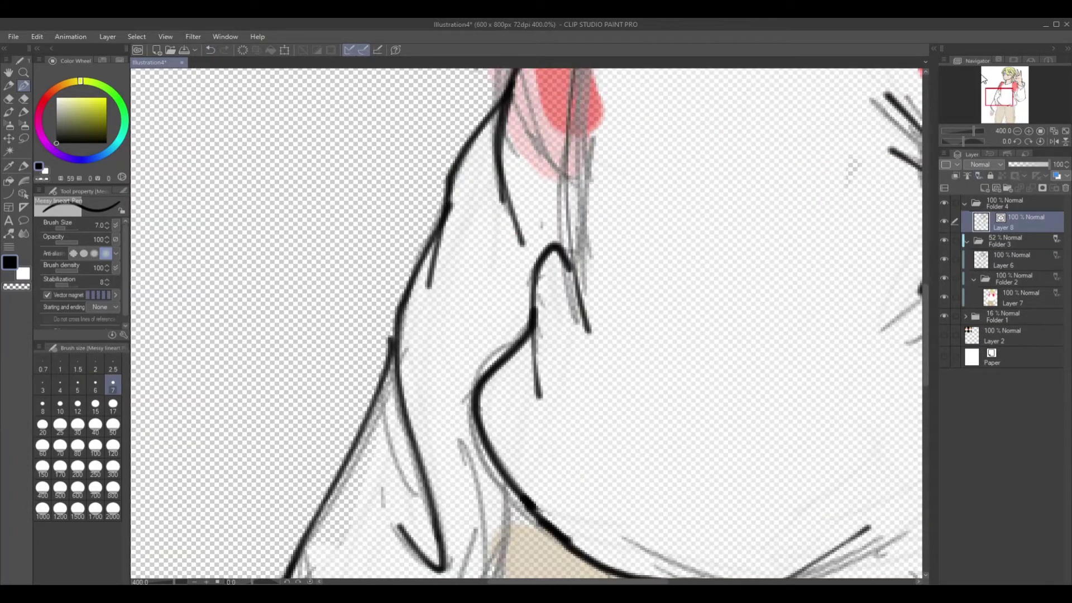
{"action": "left_click_drag", "start_coordinate": [419, 146], "coordinate": [320, 266]}
{"action": "left_click_drag", "start_coordinate": [363, 150], "coordinate": [285, 318]}
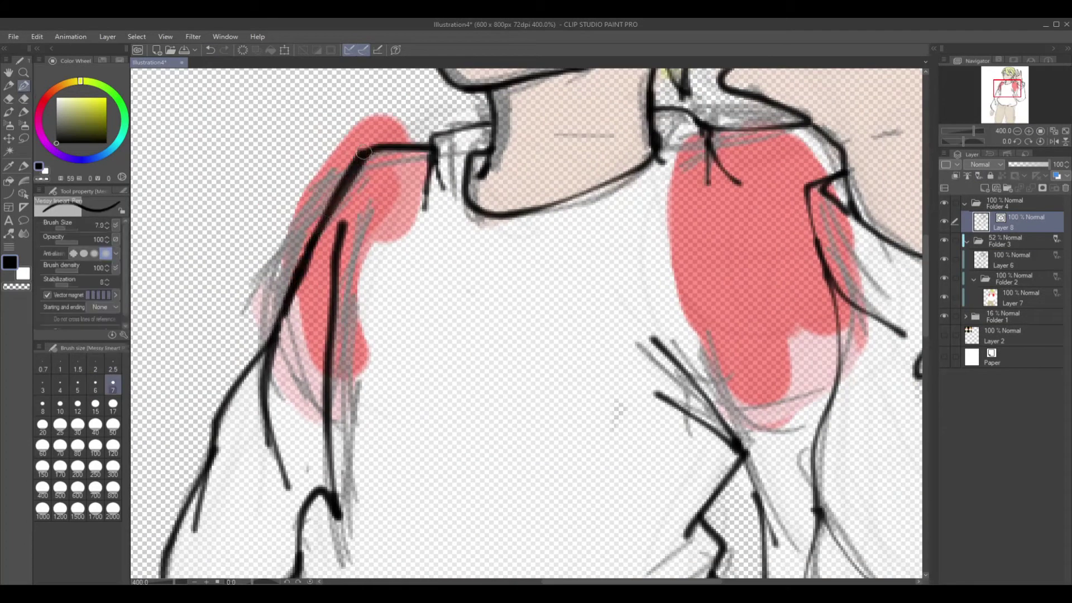
{"action": "left_click_drag", "start_coordinate": [262, 416], "coordinate": [273, 433]}
Ink the collar edges with a curved seam below the neckline, and strengthen the raised sleeve's inner line down to the armpit folds
{"action": "mouse_move", "coordinate": [491, 128]}
{"action": "left_mouse_down"}
{"action": "mouse_move", "coordinate": [427, 146]}
{"action": "mouse_move", "coordinate": [430, 221]}
{"action": "left_mouse_up"}
{"action": "left_click_drag", "start_coordinate": [705, 127], "coordinate": [711, 206]}
{"action": "left_click_drag", "start_coordinate": [447, 231], "coordinate": [569, 239]}
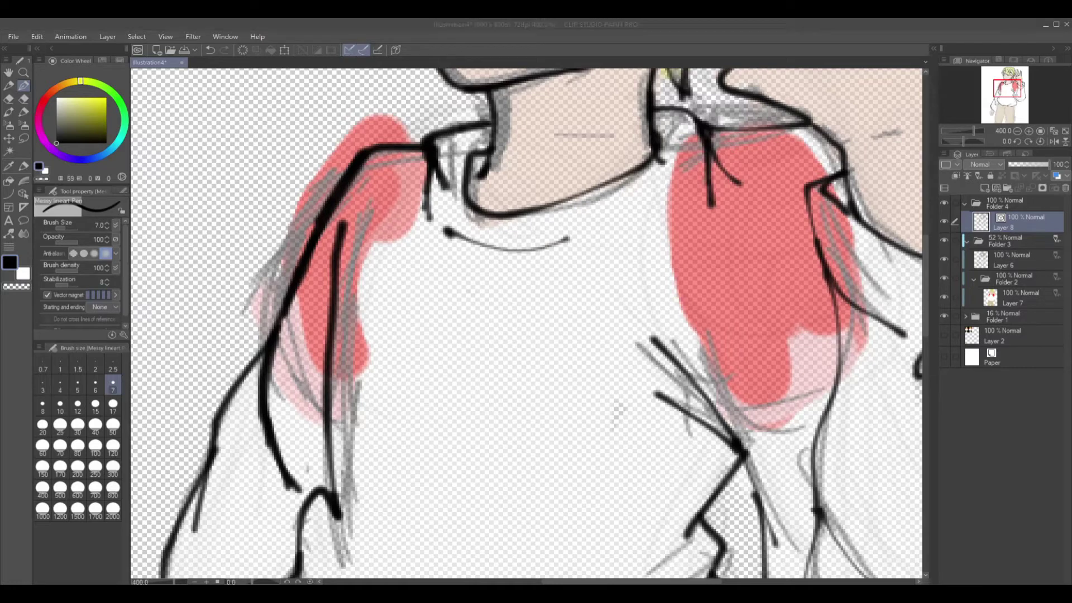
{"action": "left_click_drag", "start_coordinate": [736, 443], "coordinate": [787, 573]}
{"action": "left_click_drag", "start_coordinate": [844, 265], "coordinate": [811, 530]}
{"action": "scroll", "coordinate": [561, 113], "scroll_direction": "down", "scroll_amount": 2}
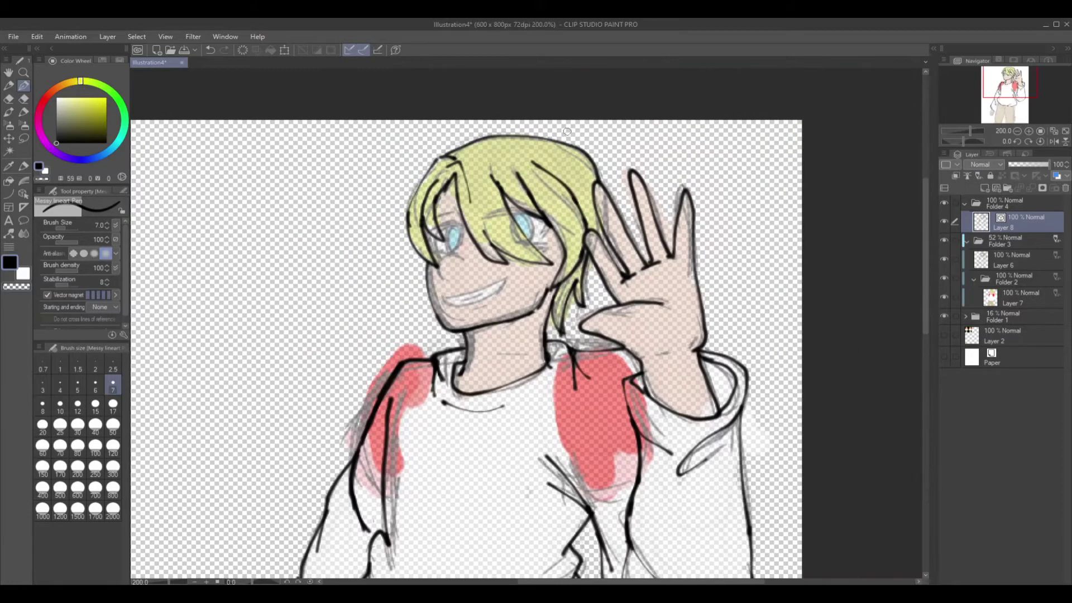
Add a new raster layer above Folder 4 and switch to the Mechanical pencil
{"action": "key", "text": "ctrl+shift+n"}
{"action": "left_click", "coordinate": [8, 85]}
{"action": "left_click_drag", "start_coordinate": [197, 250], "coordinate": [322, 213]}
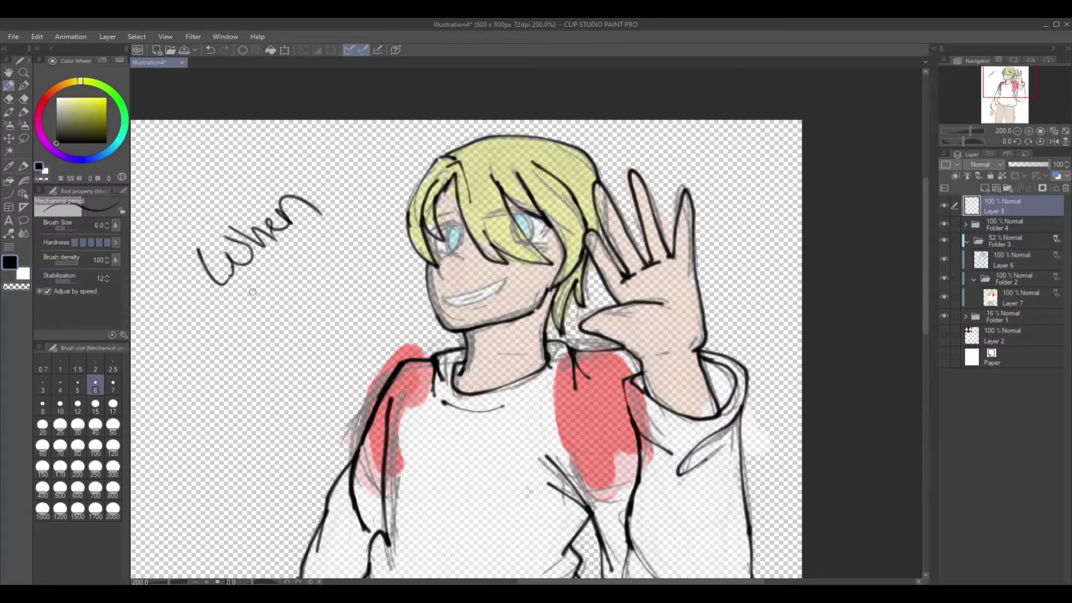
{"action": "left_click_drag", "start_coordinate": [254, 324], "coordinate": [316, 282]}
{"action": "left_click_drag", "start_coordinate": [296, 273], "coordinate": [358, 224]}
{"action": "left_click", "coordinate": [966, 224]}
{"action": "key", "text": "ctrl+z"}
Hide Folder 4 and sketch the head's curved centre line, eye line and jaw in red on Layer 9
{"action": "left_click", "coordinate": [47, 95]}
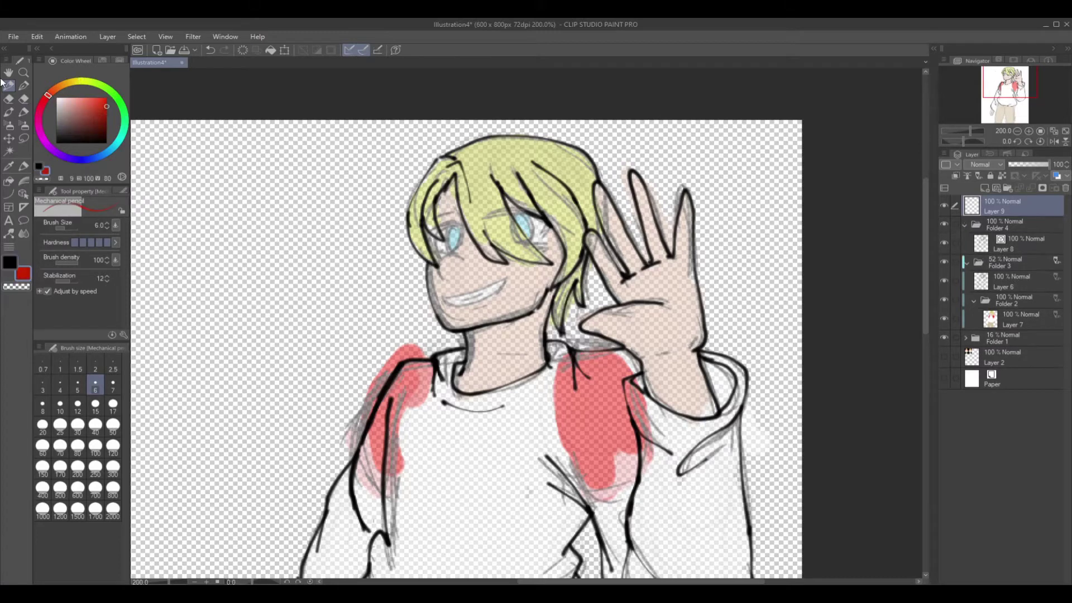
{"action": "left_click", "coordinate": [943, 224]}
{"action": "scroll", "coordinate": [393, 239], "scroll_direction": "up", "scroll_amount": 2}
{"action": "left_click_drag", "start_coordinate": [486, 131], "coordinate": [383, 371]}
{"action": "key", "text": "ctrl+z"}
{"action": "left_click_drag", "start_coordinate": [371, 134], "coordinate": [455, 407]}
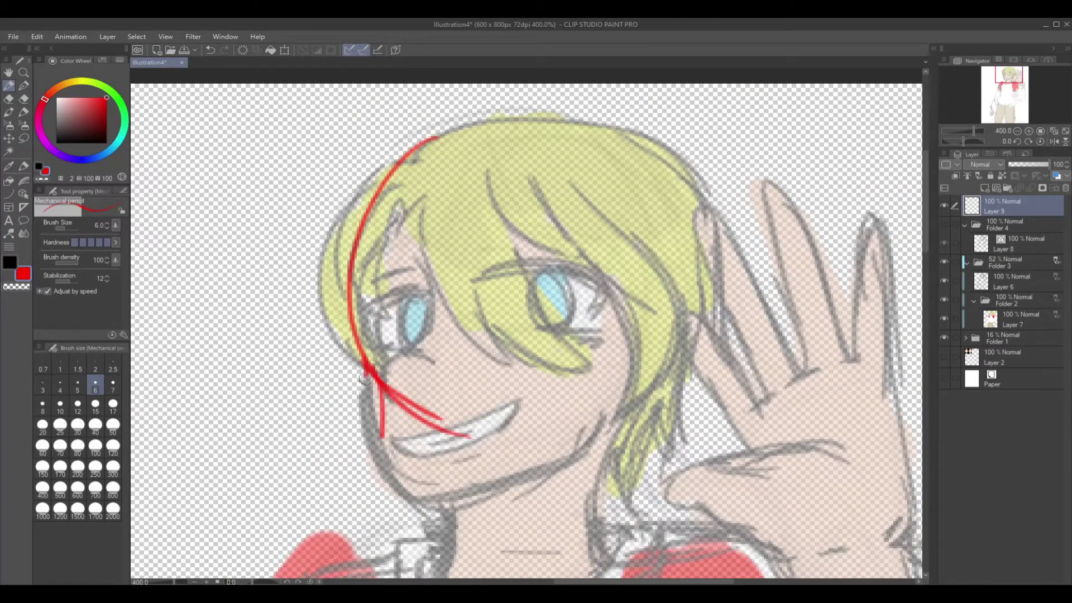
{"action": "left_click_drag", "start_coordinate": [307, 376], "coordinate": [731, 338]}
{"action": "left_click_drag", "start_coordinate": [430, 503], "coordinate": [600, 429]}
{"action": "left_click_drag", "start_coordinate": [637, 189], "coordinate": [631, 193]}
{"action": "mouse_move", "coordinate": [430, 213]}
{"action": "left_mouse_down"}
{"action": "mouse_move", "coordinate": [401, 168]}
{"action": "mouse_move", "coordinate": [358, 402]}
{"action": "left_mouse_up"}
{"action": "key", "text": "ctrl+z"}
{"action": "left_click_drag", "start_coordinate": [436, 184], "coordinate": [390, 268]}
{"action": "left_click_drag", "start_coordinate": [603, 262], "coordinate": [424, 374]}
{"action": "left_click_drag", "start_coordinate": [642, 168], "coordinate": [486, 351]}
{"action": "key", "text": "ctrl+z"}
{"action": "key", "text": "ctrl+z"}
{"action": "key", "text": "ctrl+z"}
{"action": "key", "text": "ctrl+z"}
{"action": "key", "text": "ctrl+z"}
Set Layer 9's opacity to 56% and sketch the side lock and central fringe in red on a new layer above it
{"action": "left_click", "coordinate": [1057, 183]}
{"action": "mouse_move", "coordinate": [399, 159]}
{"action": "left_mouse_down"}
{"action": "mouse_move", "coordinate": [329, 190]}
{"action": "mouse_move", "coordinate": [386, 391]}
{"action": "left_mouse_up"}
{"action": "left_click_drag", "start_coordinate": [385, 232], "coordinate": [425, 227]}
{"action": "left_click_drag", "start_coordinate": [385, 164], "coordinate": [477, 232]}
{"action": "left_click_drag", "start_coordinate": [407, 234], "coordinate": [542, 375]}
{"action": "left_click_drag", "start_coordinate": [480, 318], "coordinate": [603, 357]}
{"action": "left_click_drag", "start_coordinate": [352, 245], "coordinate": [373, 317]}
{"action": "key", "text": "ctrl+z"}
{"action": "left_click_drag", "start_coordinate": [357, 274], "coordinate": [391, 368]}
{"action": "left_click_drag", "start_coordinate": [404, 159], "coordinate": [720, 173]}
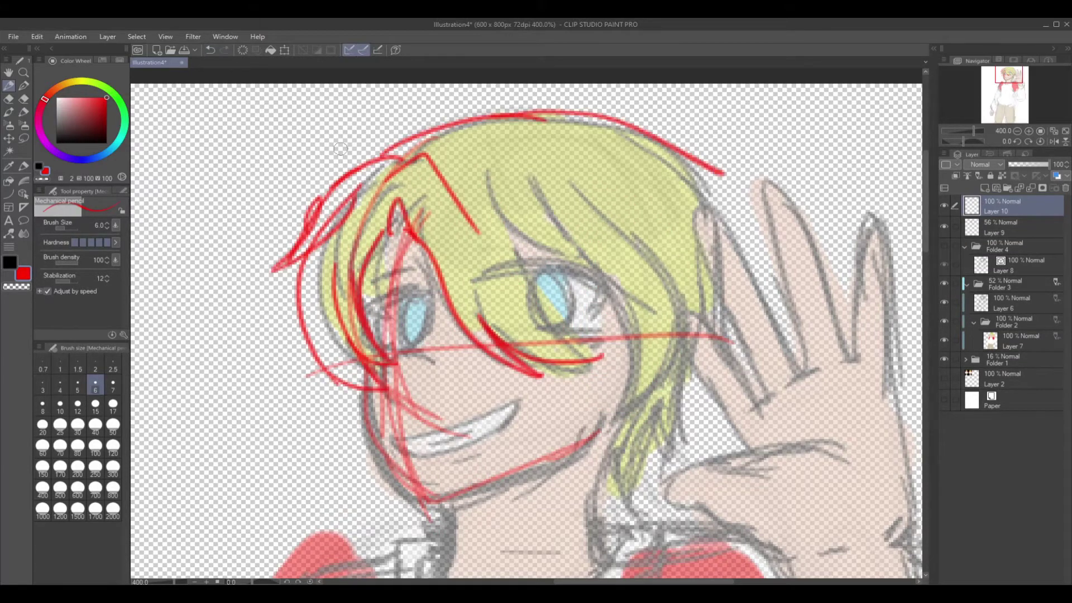
{"action": "key", "text": "ctrl+z"}
Sketch the remaining fringe locks over the far eye, the strands down to the neck and the crown outline in red
{"action": "left_click_drag", "start_coordinate": [504, 216], "coordinate": [638, 384]}
{"action": "left_click_drag", "start_coordinate": [538, 190], "coordinate": [594, 289]}
{"action": "left_click_drag", "start_coordinate": [564, 174], "coordinate": [725, 338]}
{"action": "left_click_drag", "start_coordinate": [637, 296], "coordinate": [597, 458]}
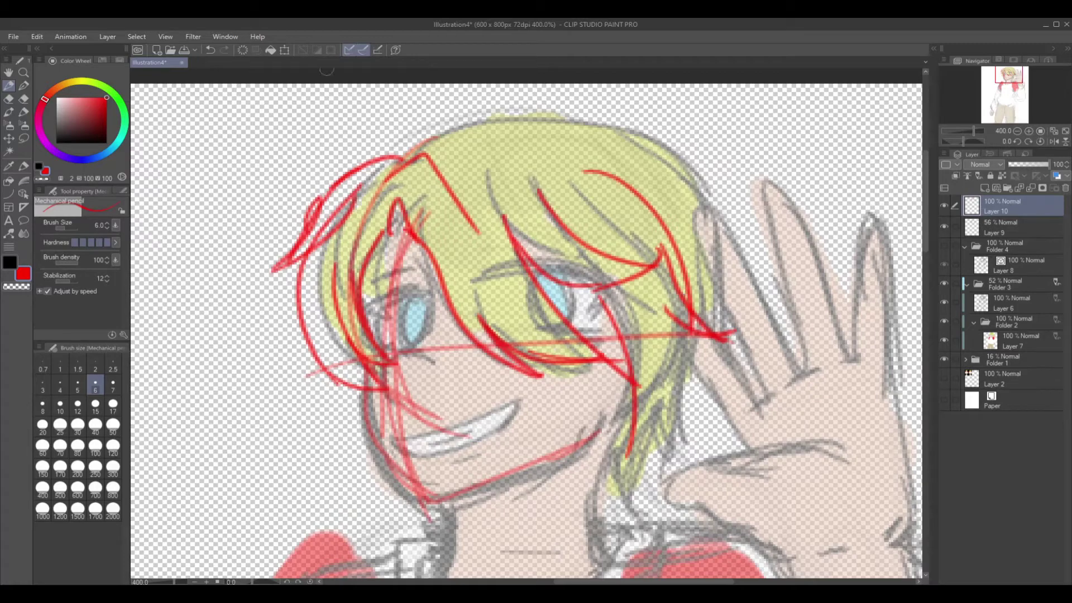
{"action": "key", "text": "ctrl+z"}
{"action": "left_click_drag", "start_coordinate": [662, 245], "coordinate": [591, 536]}
{"action": "left_click_drag", "start_coordinate": [670, 324], "coordinate": [606, 552]}
{"action": "left_click_drag", "start_coordinate": [386, 153], "coordinate": [614, 96]}
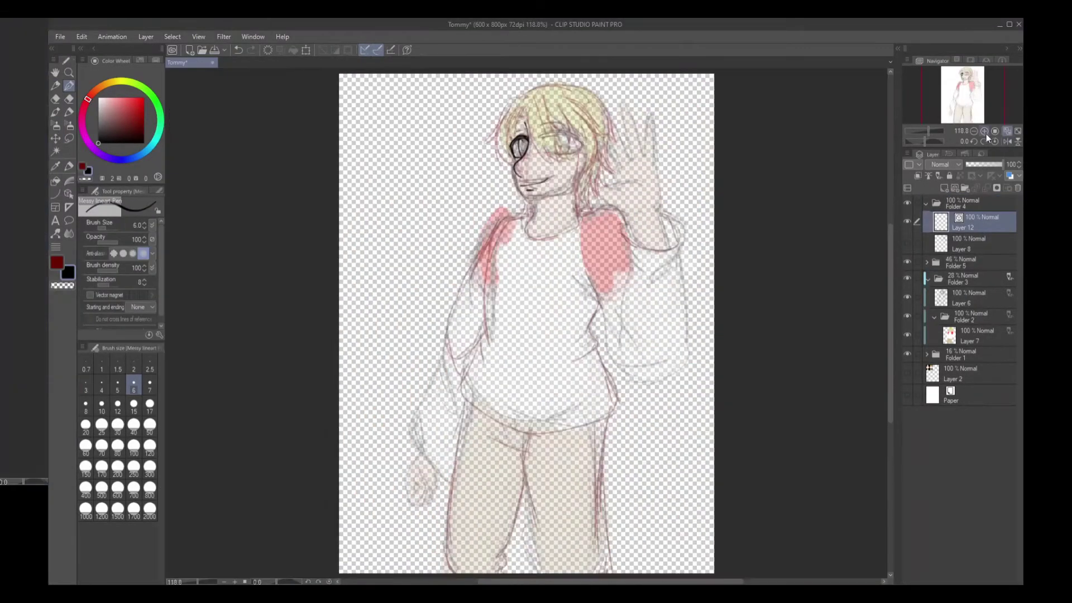
Ink the eye nearer the raised hand on Layer 12, with its upper and lower lids and both sides of the iris
{"action": "left_click", "coordinate": [984, 130]}
{"action": "left_click", "coordinate": [984, 131]}
{"action": "left_click", "coordinate": [984, 131]}
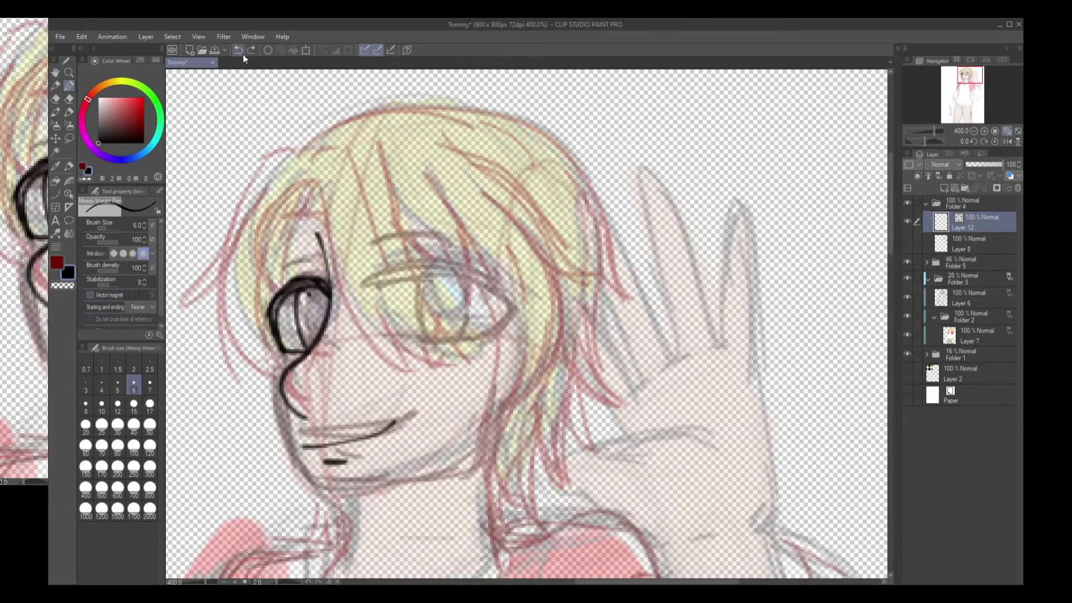
{"action": "left_click_drag", "start_coordinate": [367, 284], "coordinate": [519, 310]}
{"action": "left_click_drag", "start_coordinate": [385, 334], "coordinate": [477, 342]}
{"action": "left_click_drag", "start_coordinate": [368, 279], "coordinate": [522, 313]}
{"action": "left_click_drag", "start_coordinate": [420, 277], "coordinate": [428, 338]}
{"action": "left_click_drag", "start_coordinate": [466, 280], "coordinate": [460, 339]}
{"action": "left_click_drag", "start_coordinate": [455, 349], "coordinate": [482, 360]}
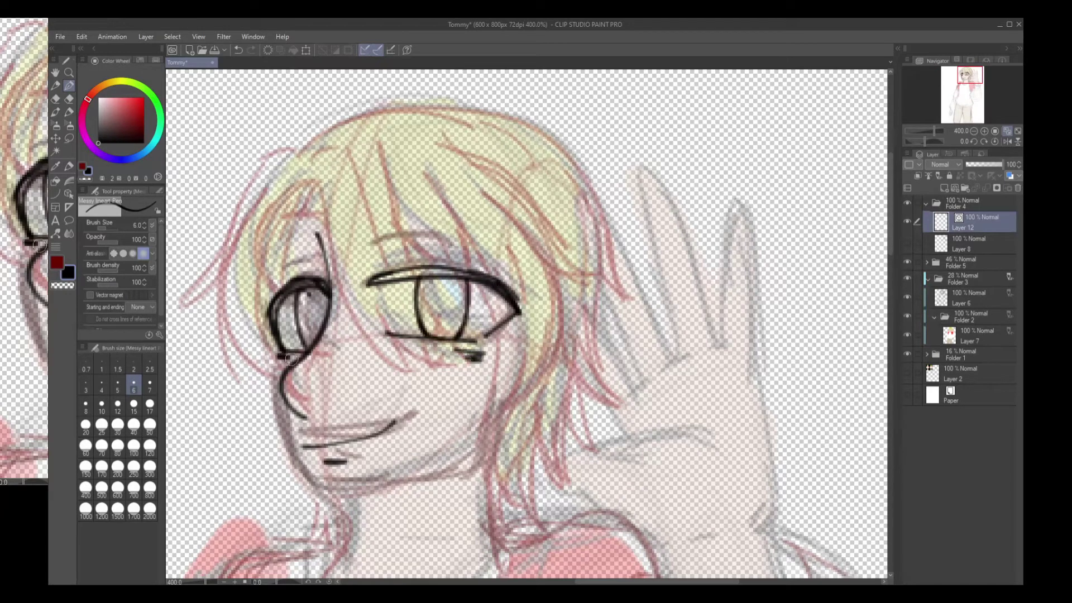
Ink the side lock around the other eye, including the parting and the pointed outer tuft
{"action": "left_click_drag", "start_coordinate": [279, 168], "coordinate": [255, 385]}
{"action": "left_click", "coordinate": [238, 50]}
{"action": "left_click_drag", "start_coordinate": [223, 234], "coordinate": [288, 382]}
{"action": "left_click_drag", "start_coordinate": [304, 173], "coordinate": [254, 284]}
{"action": "left_click_drag", "start_coordinate": [304, 147], "coordinate": [383, 218]}
{"action": "left_click_drag", "start_coordinate": [260, 154], "coordinate": [179, 301]}
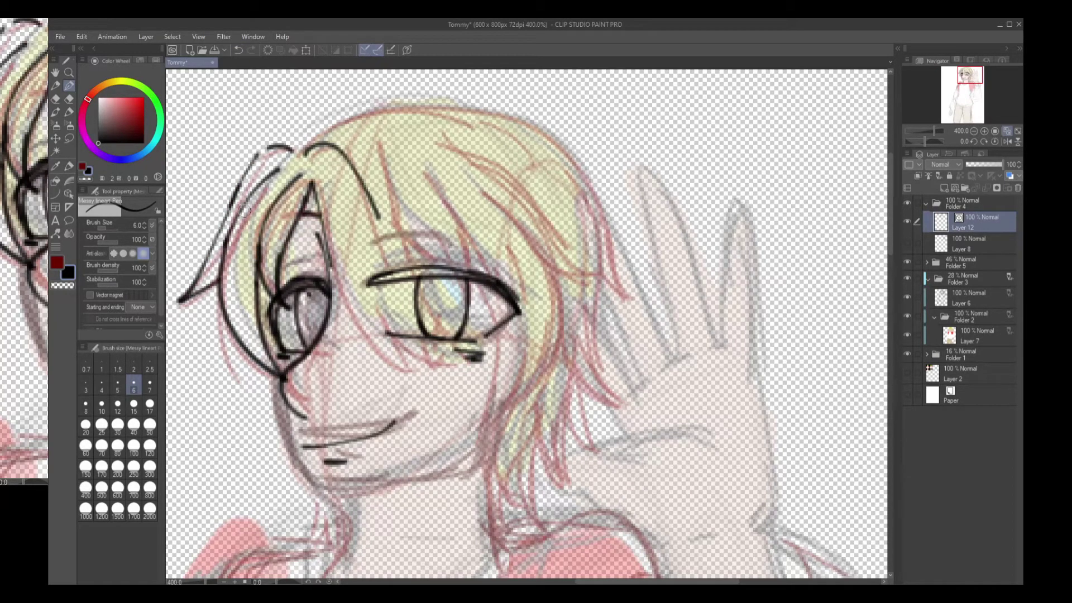
Ink the pointed fringe locks between and over the eyes and the long lock sweeping down to the jaw
{"action": "left_click_drag", "start_coordinate": [380, 146], "coordinate": [464, 357]}
{"action": "left_click_drag", "start_coordinate": [324, 212], "coordinate": [396, 377]}
{"action": "left_click_drag", "start_coordinate": [382, 317], "coordinate": [428, 394]}
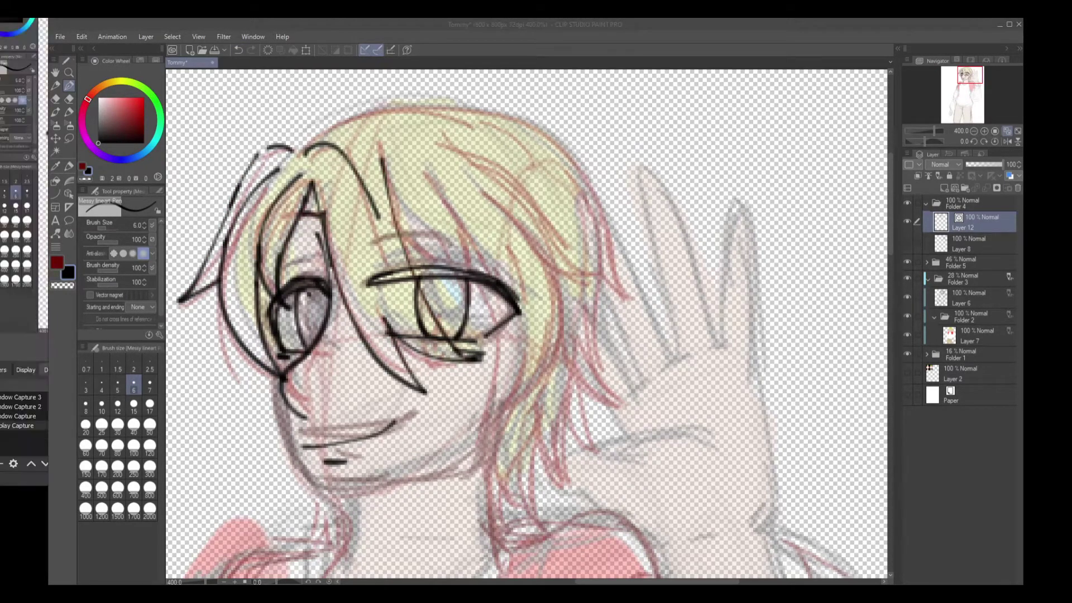
{"action": "left_click_drag", "start_coordinate": [402, 231], "coordinate": [478, 296]}
{"action": "left_click_drag", "start_coordinate": [432, 178], "coordinate": [496, 358]}
{"action": "mouse_move", "coordinate": [455, 162]}
{"action": "left_mouse_down"}
{"action": "mouse_move", "coordinate": [572, 335]}
{"action": "mouse_move", "coordinate": [481, 435]}
{"action": "left_mouse_up"}
Ink the cheek and jaw contour, then the hair and neck edges on the side of the raised hand
{"action": "left_click_drag", "start_coordinate": [274, 374], "coordinate": [305, 475]}
{"action": "left_click_drag", "start_coordinate": [302, 480], "coordinate": [491, 430]}
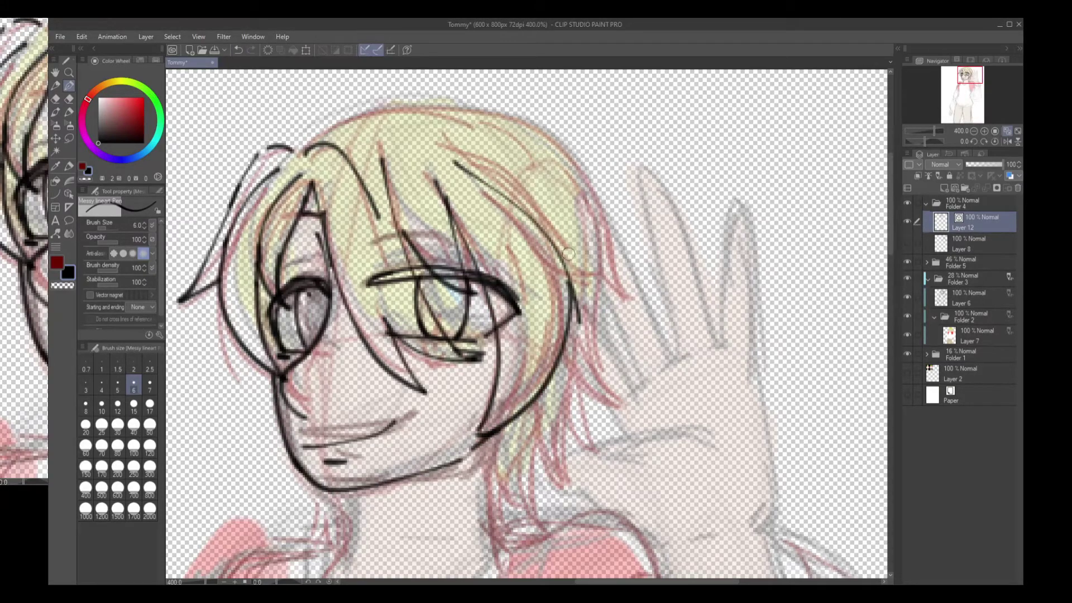
{"action": "left_click_drag", "start_coordinate": [584, 248], "coordinate": [558, 397]}
{"action": "key", "text": "ctrl+z"}
{"action": "left_click_drag", "start_coordinate": [564, 145], "coordinate": [438, 226]}
{"action": "left_click_drag", "start_coordinate": [591, 204], "coordinate": [536, 386]}
{"action": "left_click_drag", "start_coordinate": [511, 418], "coordinate": [483, 570]}
Ink the collar around the neck and the raised hand's outline down to the wrist and sleeve opening
{"action": "left_click_drag", "start_coordinate": [208, 335], "coordinate": [300, 76]}
{"action": "key", "text": "ctrl+z"}
{"action": "left_click_drag", "start_coordinate": [410, 290], "coordinate": [595, 330]}
{"action": "left_click_drag", "start_coordinate": [441, 229], "coordinate": [410, 312]}
{"action": "mouse_move", "coordinate": [435, 279]}
{"action": "left_mouse_down"}
{"action": "mouse_move", "coordinate": [257, 410]}
{"action": "mouse_move", "coordinate": [631, 145]}
{"action": "left_mouse_up"}
{"action": "left_click_drag", "start_coordinate": [631, 148], "coordinate": [641, 362]}
{"action": "left_click_drag", "start_coordinate": [961, 90], "coordinate": [969, 86]}
{"action": "left_click_drag", "start_coordinate": [455, 287], "coordinate": [446, 330]}
{"action": "mouse_move", "coordinate": [667, 130]}
{"action": "left_mouse_down"}
{"action": "mouse_move", "coordinate": [619, 246]}
{"action": "mouse_move", "coordinate": [659, 340]}
{"action": "left_mouse_up"}
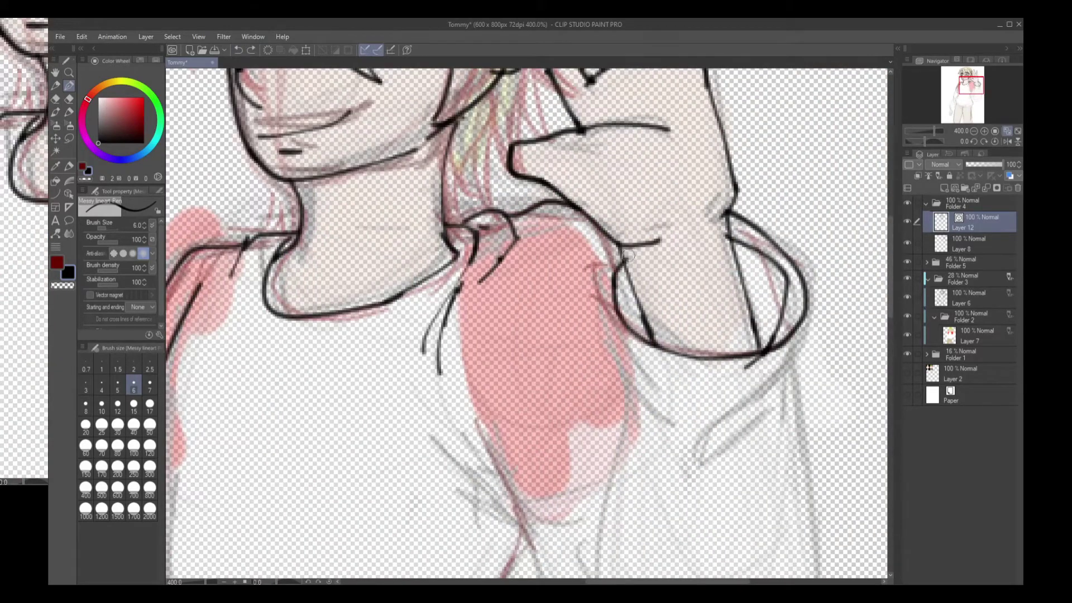
Ink the raised arm's sleeve contours and the shirt folds below its armpit
{"action": "left_click_drag", "start_coordinate": [614, 263], "coordinate": [667, 449]}
{"action": "left_click_drag", "start_coordinate": [620, 346], "coordinate": [598, 558]}
{"action": "left_click_drag", "start_coordinate": [971, 85], "coordinate": [976, 93]}
{"action": "left_click_drag", "start_coordinate": [570, 208], "coordinate": [529, 231]}
{"action": "left_click_drag", "start_coordinate": [424, 385], "coordinate": [476, 476]}
{"action": "mouse_move", "coordinate": [279, 181]}
{"action": "left_mouse_down"}
{"action": "mouse_move", "coordinate": [365, 430]}
{"action": "mouse_move", "coordinate": [581, 553]}
{"action": "left_mouse_up"}
{"action": "left_click_drag", "start_coordinate": [623, 112], "coordinate": [519, 558]}
{"action": "left_click_drag", "start_coordinate": [614, 497], "coordinate": [575, 537]}
{"action": "left_click_drag", "start_coordinate": [254, 212], "coordinate": [325, 261]}
{"action": "left_click_drag", "start_coordinate": [335, 316], "coordinate": [309, 469]}
Switch to Layer 8 and ink the lowered arm's sleeve and the shirt's side and hem
{"action": "left_click", "coordinate": [971, 242]}
{"action": "left_click_drag", "start_coordinate": [976, 93], "coordinate": [962, 98]}
{"action": "left_click_drag", "start_coordinate": [416, 226], "coordinate": [330, 423]}
{"action": "left_click_drag", "start_coordinate": [961, 98], "coordinate": [963, 111]}
{"action": "left_click_drag", "start_coordinate": [658, 107], "coordinate": [611, 285]}
{"action": "left_click_drag", "start_coordinate": [257, 366], "coordinate": [583, 391]}
{"action": "left_click_drag", "start_coordinate": [963, 112], "coordinate": [965, 115]}
{"action": "mouse_move", "coordinate": [487, 137]}
{"action": "left_mouse_down"}
{"action": "mouse_move", "coordinate": [463, 252]}
{"action": "mouse_move", "coordinate": [397, 374]}
{"action": "left_mouse_up"}
{"action": "left_click_drag", "start_coordinate": [965, 114], "coordinate": [964, 107]}
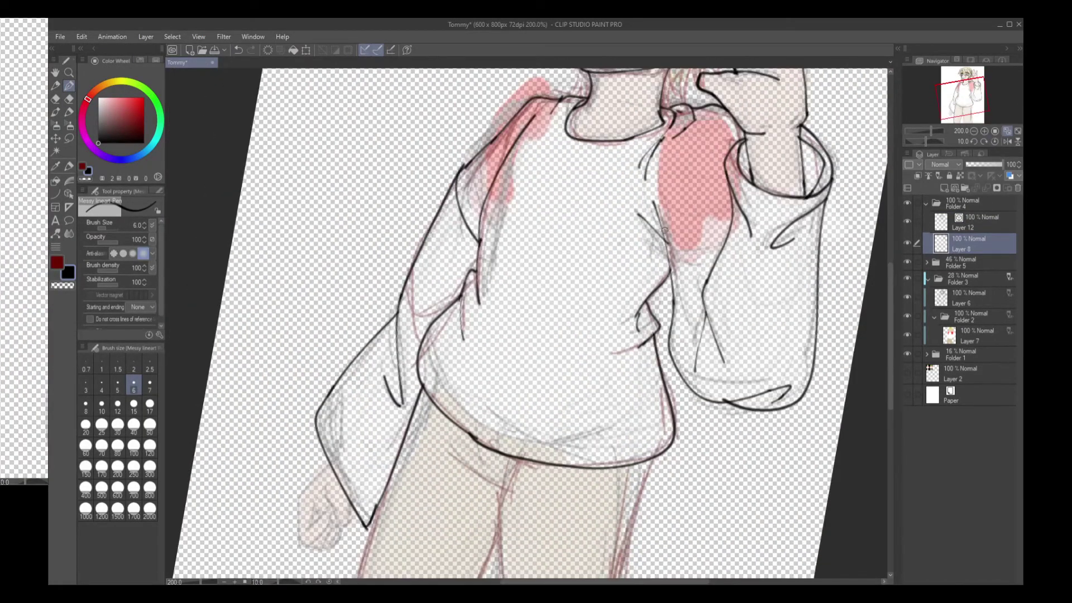
Ink the trousers from the crotch down both inner legs, plus the outer contour of the leg beside the fist
{"action": "scroll", "coordinate": [614, 240], "scroll_direction": "down", "scroll_amount": 5}
{"action": "scroll", "coordinate": [797, 263], "scroll_direction": "up", "scroll_amount": 3}
{"action": "left_click_drag", "start_coordinate": [731, 106], "coordinate": [692, 357]}
{"action": "left_click_drag", "start_coordinate": [698, 346], "coordinate": [659, 569]}
{"action": "left_click_drag", "start_coordinate": [651, 447], "coordinate": [679, 559]}
{"action": "mouse_move", "coordinate": [673, 464]}
{"action": "left_mouse_down"}
{"action": "mouse_move", "coordinate": [692, 224]}
{"action": "mouse_move", "coordinate": [673, 414]}
{"action": "left_mouse_up"}
{"action": "key", "text": "ctrl+z"}
{"action": "left_click_drag", "start_coordinate": [639, 374], "coordinate": [511, 550]}
{"action": "left_click_drag", "start_coordinate": [446, 193], "coordinate": [380, 475]}
{"action": "left_click_drag", "start_coordinate": [391, 463], "coordinate": [388, 528]}
Ink the curled fingers and lower edge of the lowered hand's fist
{"action": "mouse_move", "coordinate": [330, 177]}
{"action": "left_mouse_down"}
{"action": "mouse_move", "coordinate": [313, 207]}
{"action": "mouse_move", "coordinate": [318, 265]}
{"action": "left_mouse_up"}
{"action": "left_click_drag", "start_coordinate": [313, 207], "coordinate": [298, 260]}
{"action": "left_click_drag", "start_coordinate": [338, 120], "coordinate": [278, 268]}
{"action": "mouse_move", "coordinate": [335, 178]}
{"action": "left_mouse_down"}
{"action": "mouse_move", "coordinate": [391, 223]}
{"action": "mouse_move", "coordinate": [358, 263]}
{"action": "left_mouse_up"}
{"action": "left_click_drag", "start_coordinate": [278, 274], "coordinate": [338, 279]}
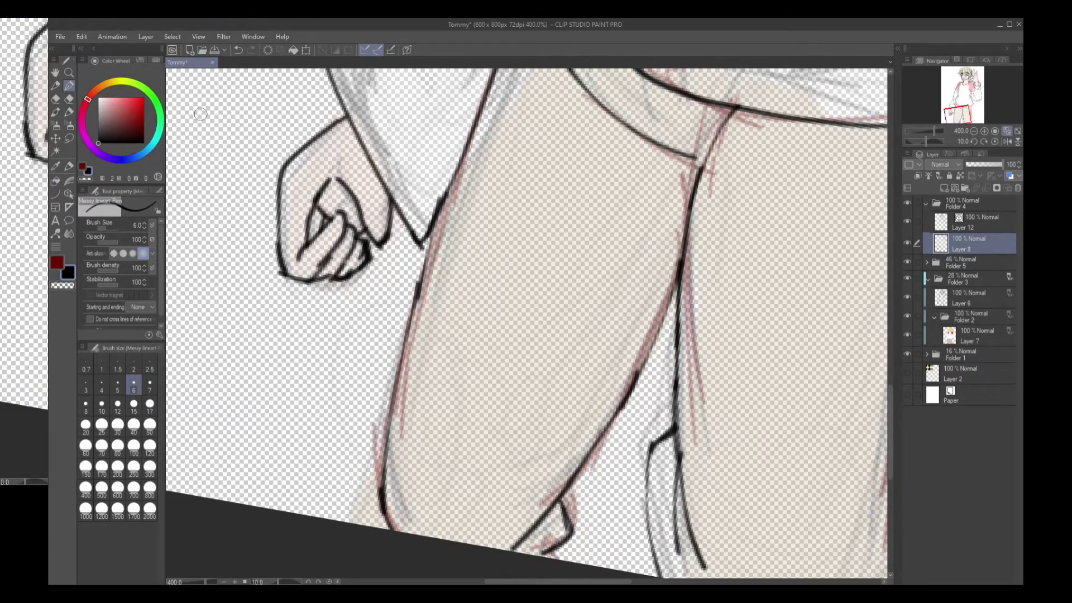
Ink the outer contour of the trouser leg beneath the raised arm, from the shirt hem down
{"action": "scroll", "coordinate": [201, 114], "scroll_direction": "down", "scroll_amount": 2}
{"action": "left_click_drag", "start_coordinate": [731, 273], "coordinate": [678, 527]}
{"action": "key", "text": "ctrl+z"}
Switch to Layer 12 and ink the head's outer hair contour and the hair strands falling behind the ear and neck
{"action": "key", "text": "alt+bracketright"}
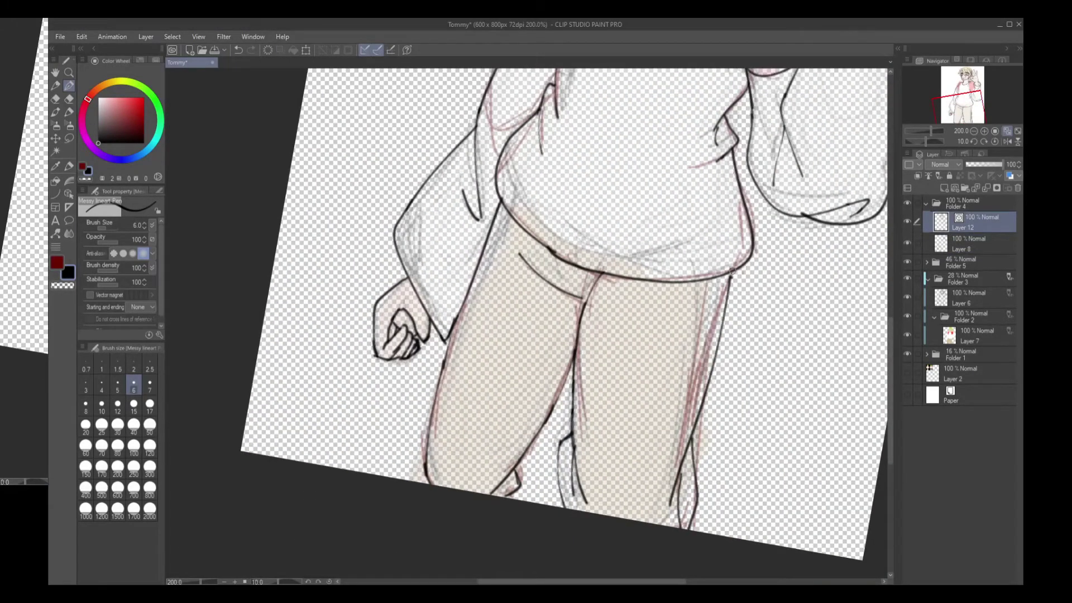
{"action": "scroll", "coordinate": [527, 324], "scroll_direction": "up", "scroll_amount": 3}
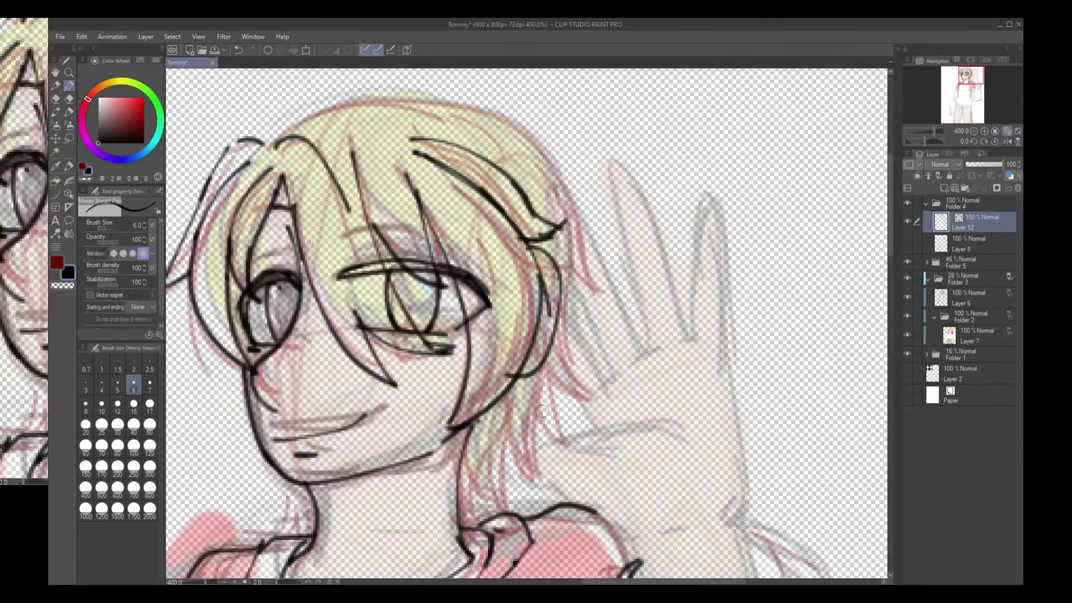
{"action": "left_click_drag", "start_coordinate": [546, 371], "coordinate": [497, 495]}
{"action": "left_click_drag", "start_coordinate": [508, 441], "coordinate": [476, 532]}
{"action": "mouse_move", "coordinate": [218, 163]}
{"action": "left_mouse_down"}
{"action": "mouse_move", "coordinate": [394, 94]}
{"action": "mouse_move", "coordinate": [601, 290]}
{"action": "left_mouse_up"}
{"action": "left_click_drag", "start_coordinate": [497, 144], "coordinate": [563, 244]}
{"action": "left_click_drag", "start_coordinate": [542, 232], "coordinate": [602, 440]}
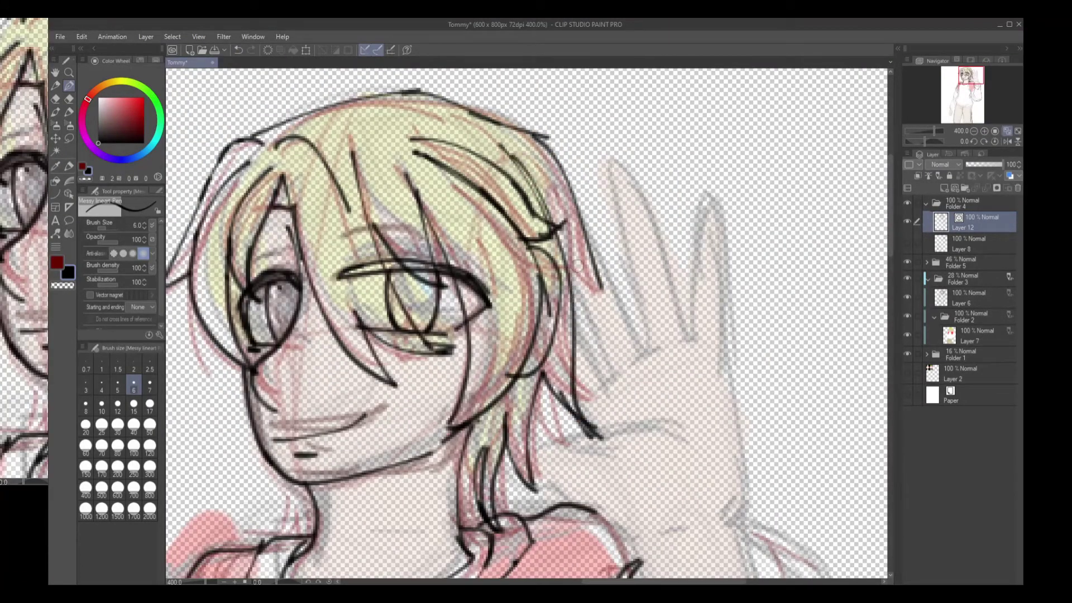
Ink the raised hand's fingers, thumb and palm, and merge Layer 12 down into Layer 8
{"action": "left_click_drag", "start_coordinate": [614, 167], "coordinate": [606, 385]}
{"action": "left_click_drag", "start_coordinate": [563, 260], "coordinate": [554, 378]}
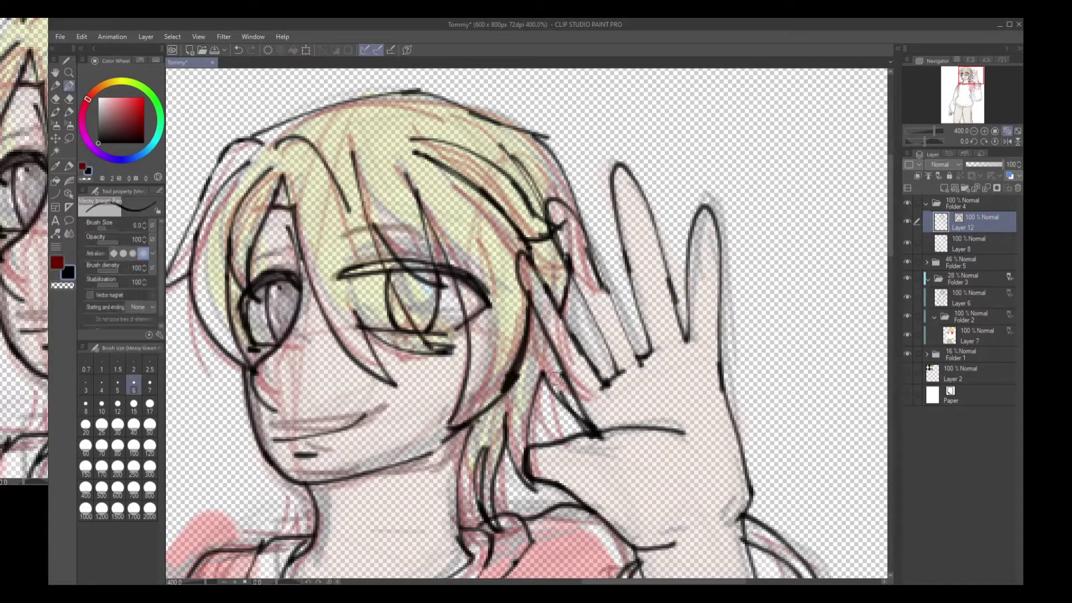
{"action": "key", "text": "ctrl+e"}
Lasso the lowered fist's line art and scale it to 104 percent, keeping its aspect ratio
{"action": "key", "text": "ctrl+minus"}
{"action": "scroll", "coordinate": [312, 307], "scroll_direction": "down", "scroll_amount": 10}
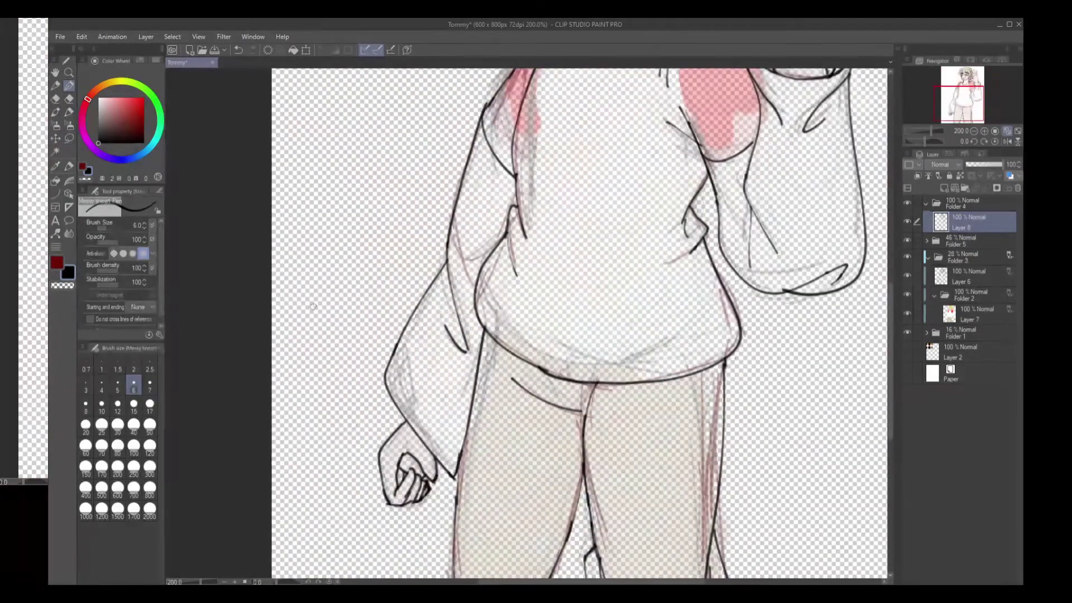
{"action": "key", "text": "m"}
{"action": "left_click_drag", "start_coordinate": [338, 405], "coordinate": [444, 550]}
{"action": "key", "text": "ctrl+t"}
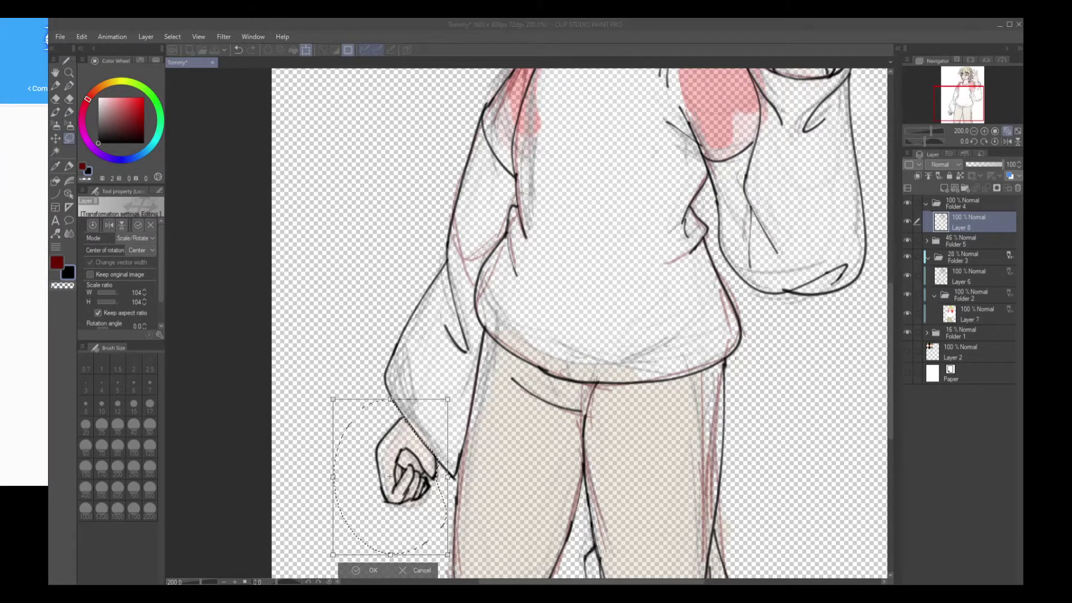
{"action": "key", "text": "Return"}
{"action": "key", "text": "ctrl+plus"}
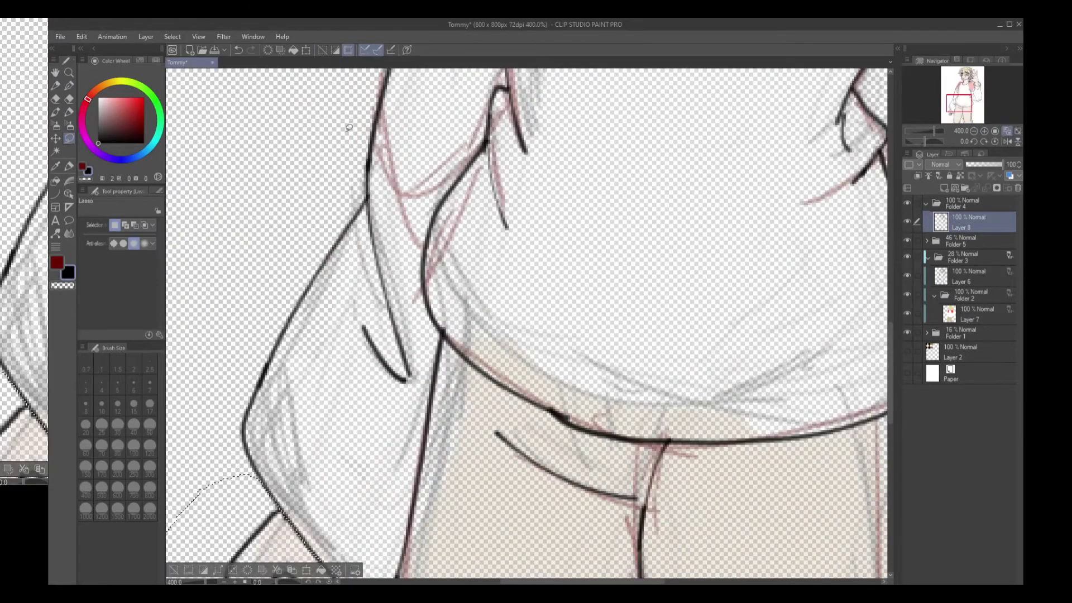
Add a new layer above Layer 8 and ink the eyebrows and a heavier outer hair contour with the black messy lineart pen
{"action": "left_click", "coordinate": [68, 86]}
{"action": "key", "text": "p"}
{"action": "key", "text": "ctrl+shift+n"}
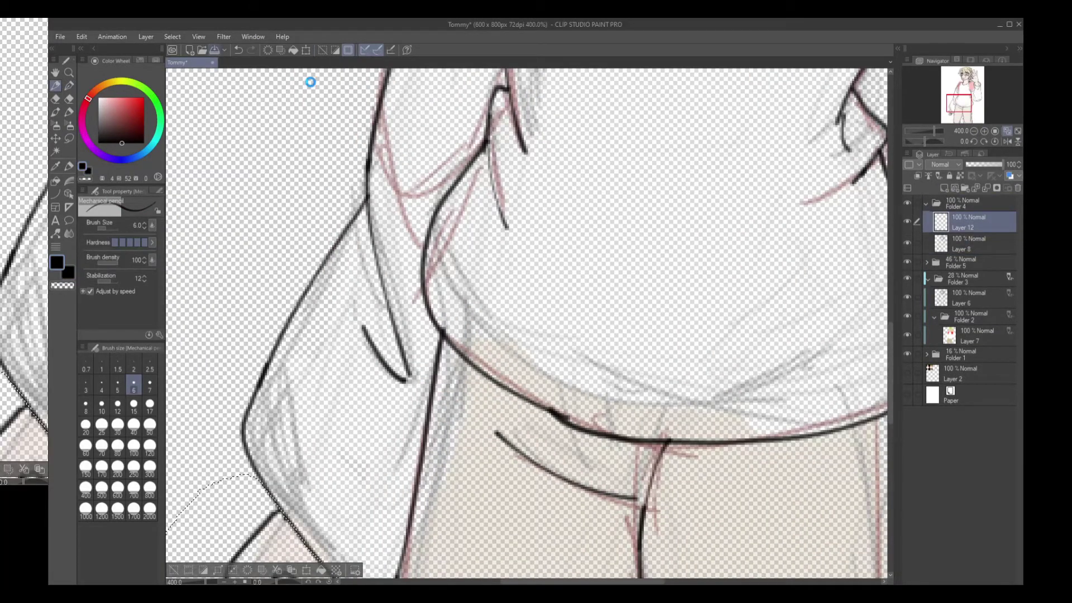
{"action": "key", "text": "p"}
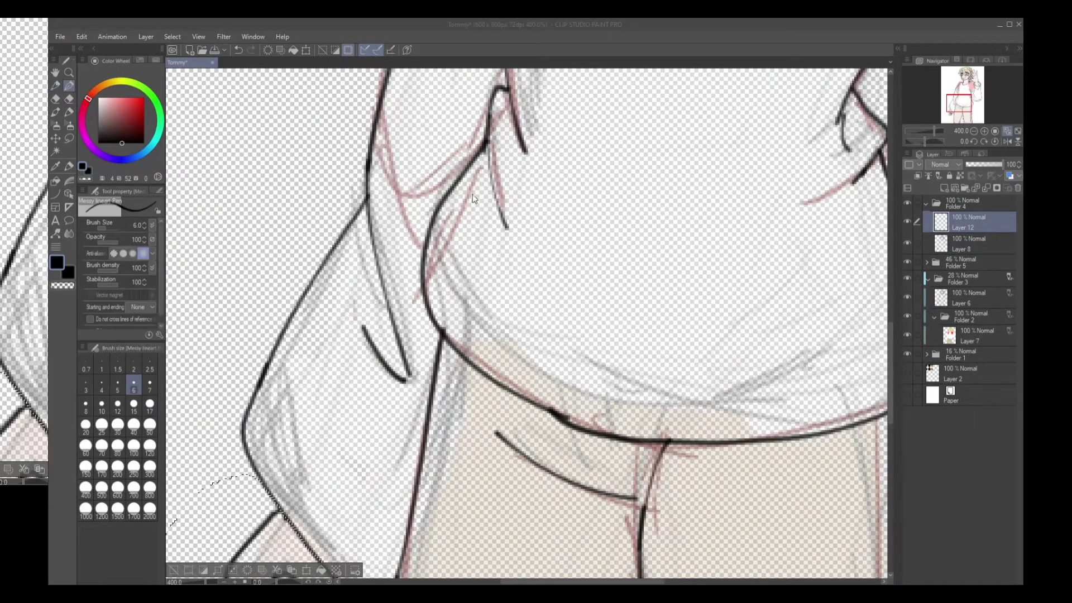
{"action": "scroll", "coordinate": [373, 78], "scroll_direction": "down", "scroll_amount": 5}
{"action": "scroll", "coordinate": [527, 329], "scroll_direction": "up", "scroll_amount": 5}
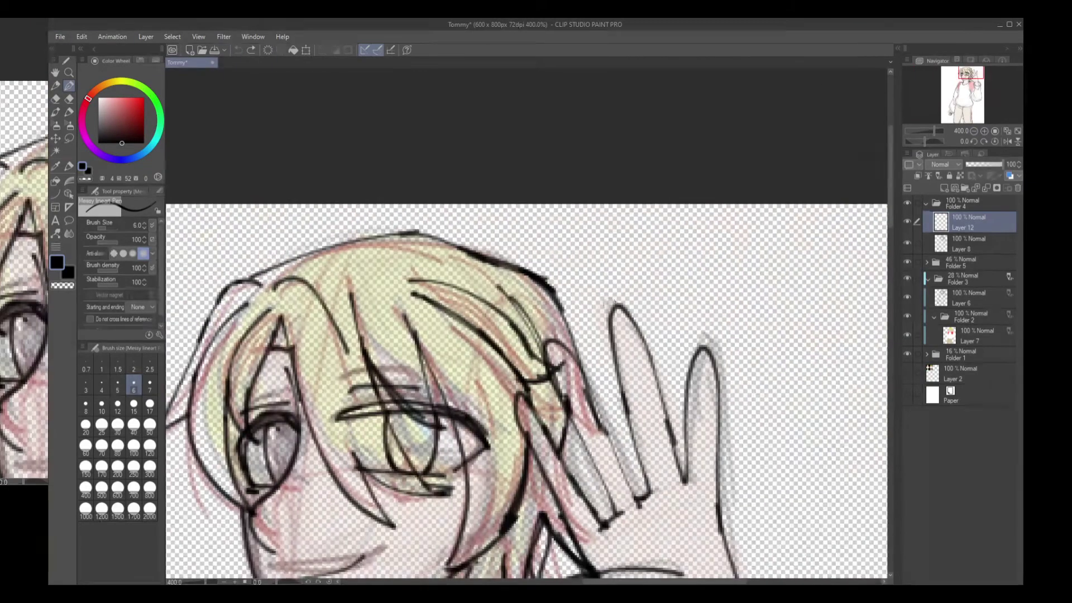
Erase the hair lines on Layer 8 that cross the raised hand's fingers
{"action": "key", "text": "e"}
{"action": "key", "text": "alt+bracketleft"}
{"action": "key", "text": "e"}
{"action": "left_click_drag", "start_coordinate": [592, 380], "coordinate": [628, 520]}
{"action": "key", "text": "ctrl+z"}
{"action": "left_click", "coordinate": [38, 453]}
{"action": "type", "text": "ot"}
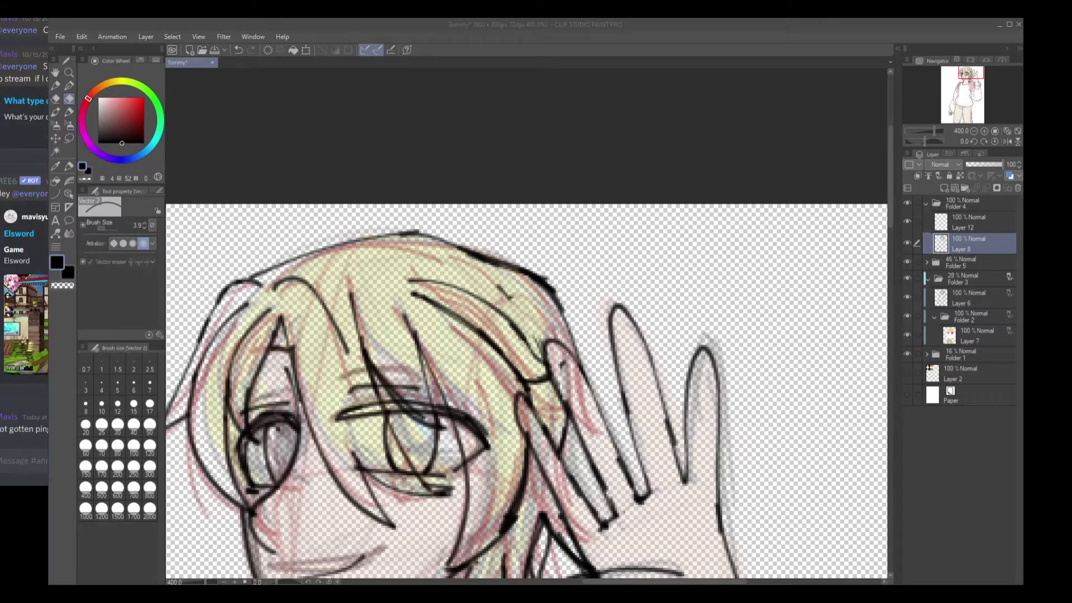
{"action": "left_click", "coordinate": [611, 371]}
{"action": "key", "text": "p"}
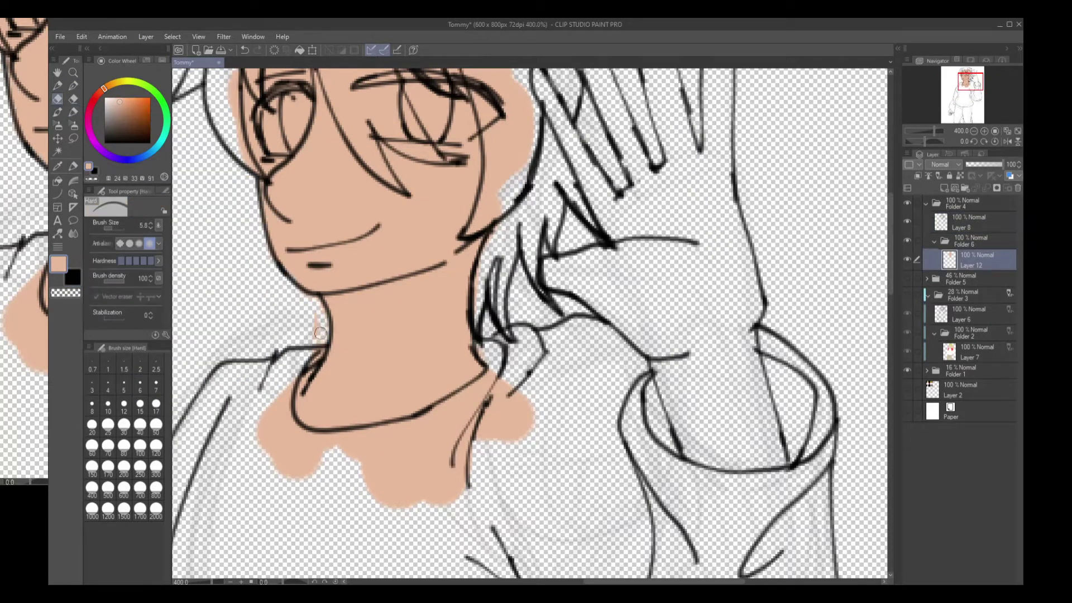
Paint the raised hand, its wrist and the lowered fist in flat skin tone on Layer 12 in Folder 6
{"action": "left_click", "coordinate": [73, 111]}
{"action": "mouse_move", "coordinate": [703, 346]}
{"action": "left_mouse_down"}
{"action": "mouse_move", "coordinate": [756, 429]}
{"action": "mouse_move", "coordinate": [539, 86]}
{"action": "mouse_move", "coordinate": [644, 175]}
{"action": "mouse_move", "coordinate": [679, 170]}
{"action": "mouse_move", "coordinate": [728, 213]}
{"action": "mouse_move", "coordinate": [720, 84]}
{"action": "left_mouse_up"}
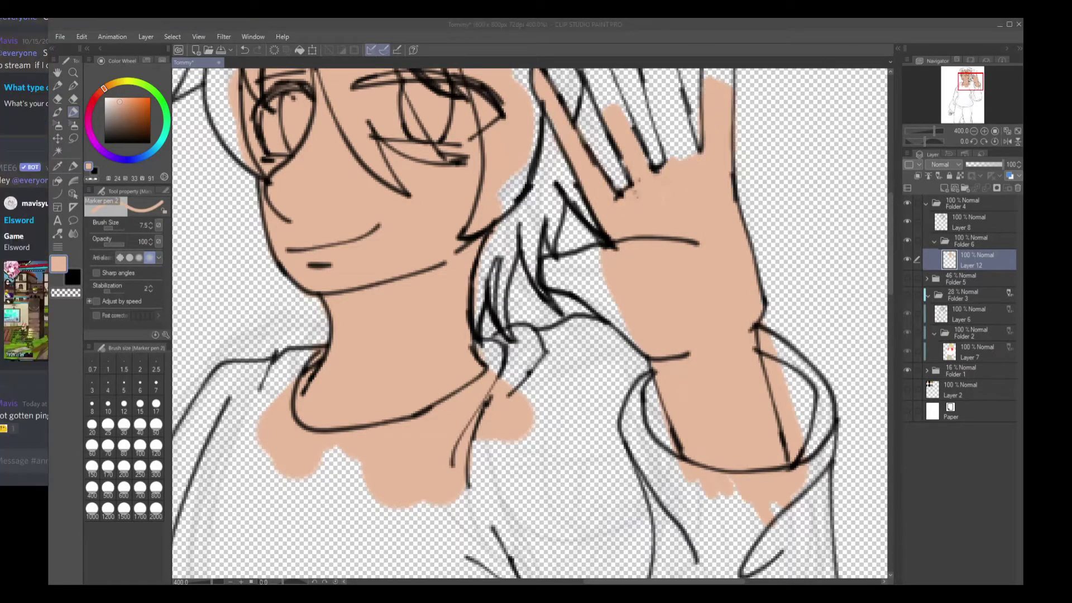
{"action": "mouse_move", "coordinate": [600, 248]}
{"action": "left_mouse_down"}
{"action": "mouse_move", "coordinate": [550, 284]}
{"action": "mouse_move", "coordinate": [642, 346]}
{"action": "left_mouse_up"}
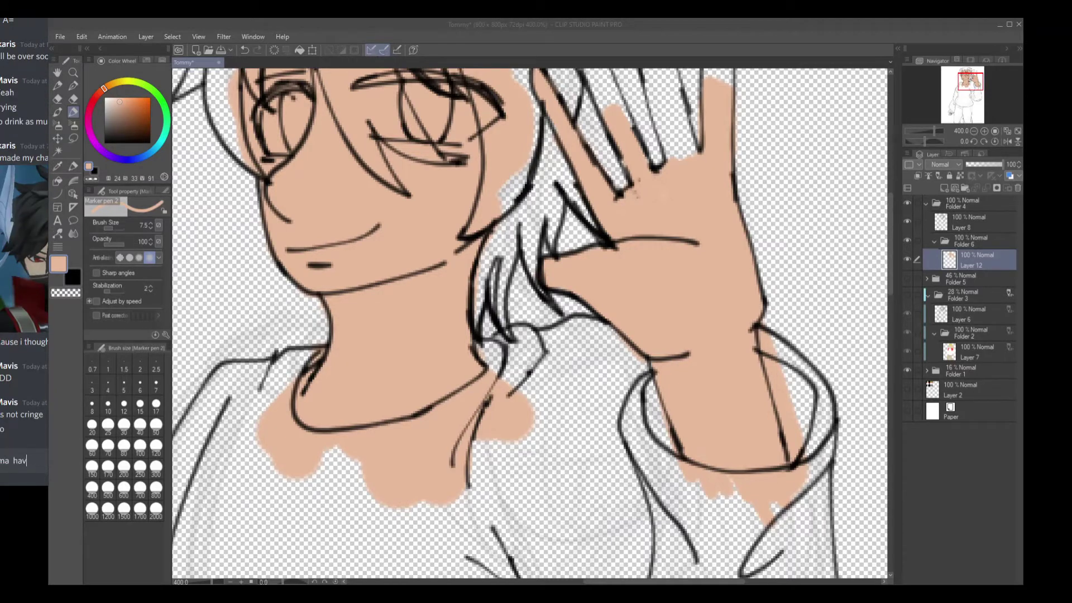
{"action": "scroll", "coordinate": [628, 79], "scroll_direction": "down", "scroll_amount": 4}
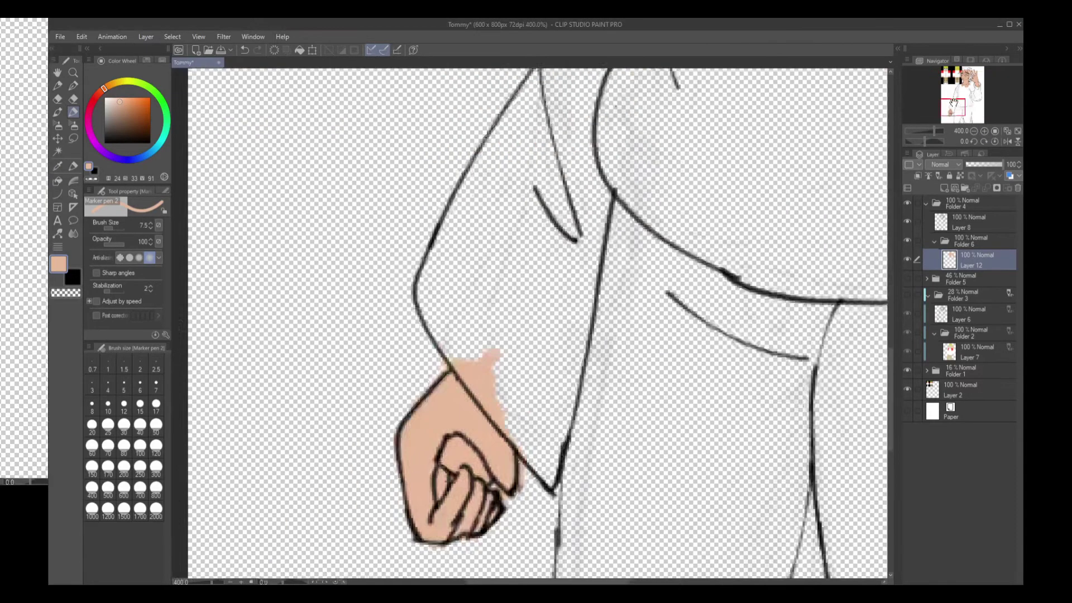
{"action": "scroll", "coordinate": [325, 548], "scroll_direction": "up", "scroll_amount": 3}
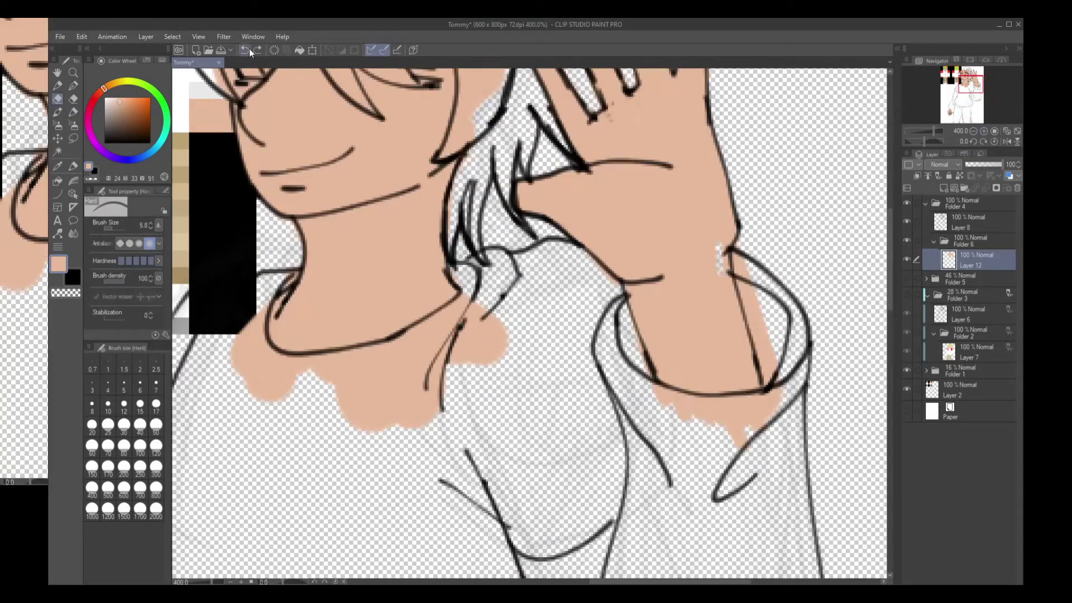
{"action": "key", "text": "alt+bracketright"}
{"action": "key", "text": "alt+bracketright"}
{"action": "key", "text": "p"}
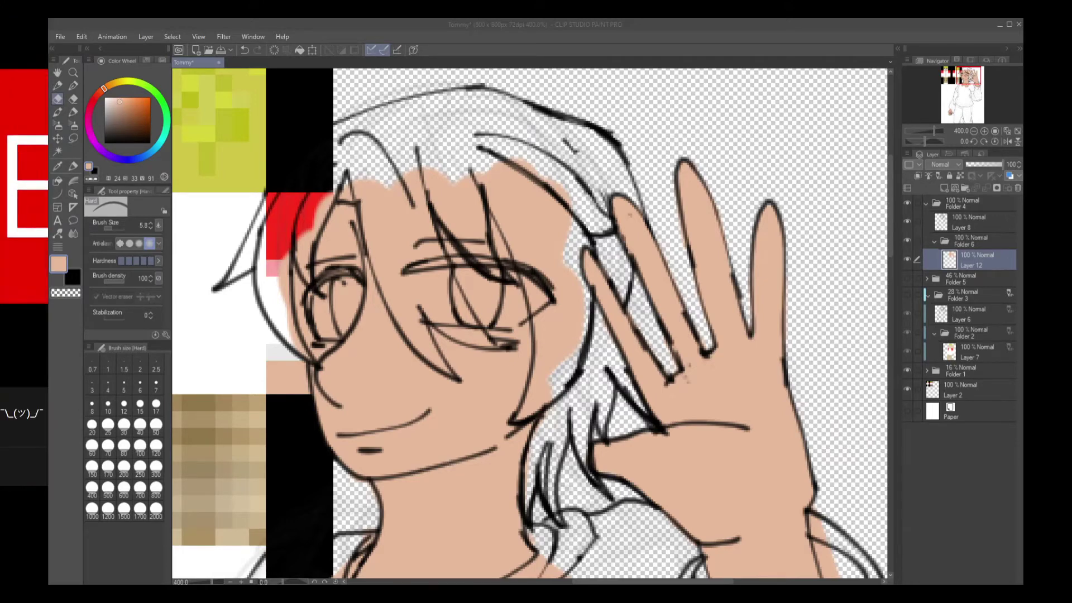
Add a clipped Multiply layer above the skin layer and airbrush soft orange shading over the face, neck, raised palm and wrist
{"action": "scroll", "coordinate": [963, 109], "scroll_direction": "down", "scroll_amount": 2}
{"action": "left_click", "coordinate": [961, 109]}
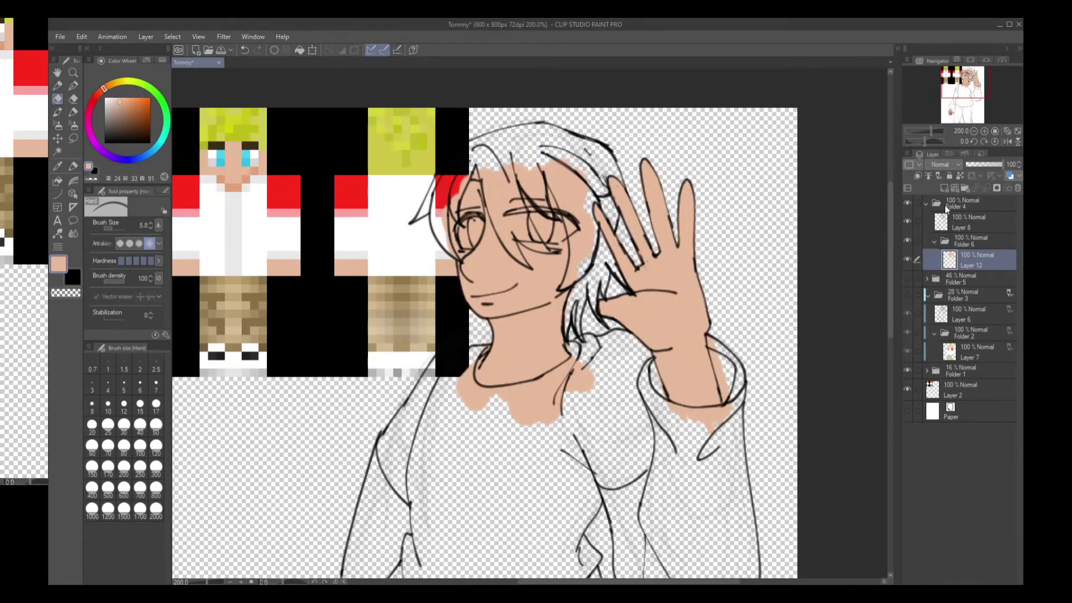
{"action": "left_click", "coordinate": [146, 60]}
{"action": "left_click", "coordinate": [57, 125]}
{"action": "left_click", "coordinate": [944, 188]}
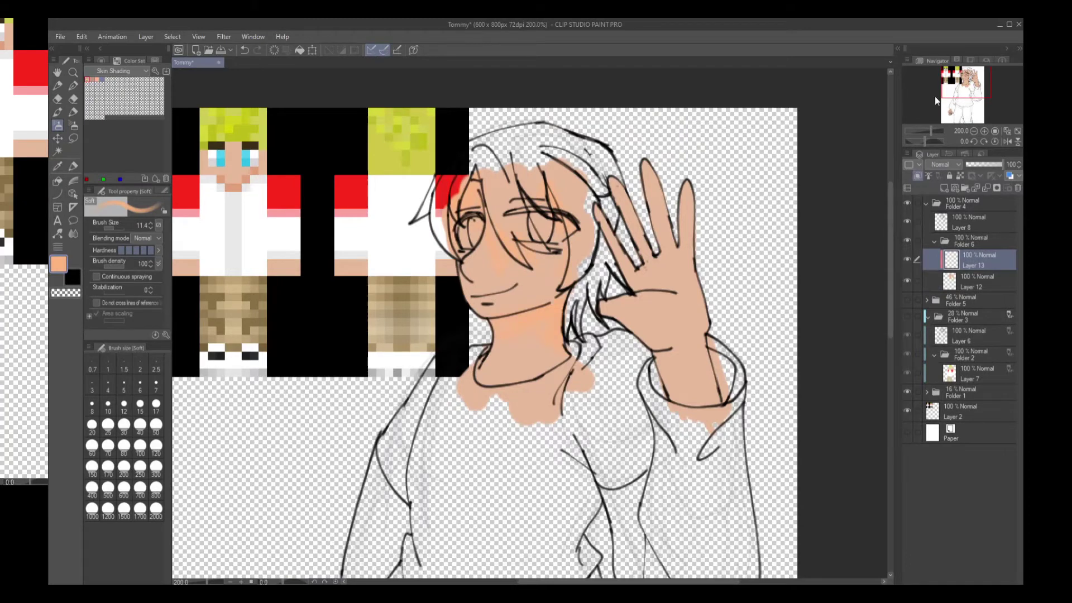
{"action": "left_click", "coordinate": [945, 164]}
{"action": "left_click", "coordinate": [944, 188]}
{"action": "left_click_drag", "start_coordinate": [446, 235], "coordinate": [558, 335]}
{"action": "mouse_move", "coordinate": [637, 279]}
{"action": "left_mouse_down"}
{"action": "mouse_move", "coordinate": [698, 391]}
{"action": "mouse_move", "coordinate": [726, 402]}
{"action": "left_mouse_up"}
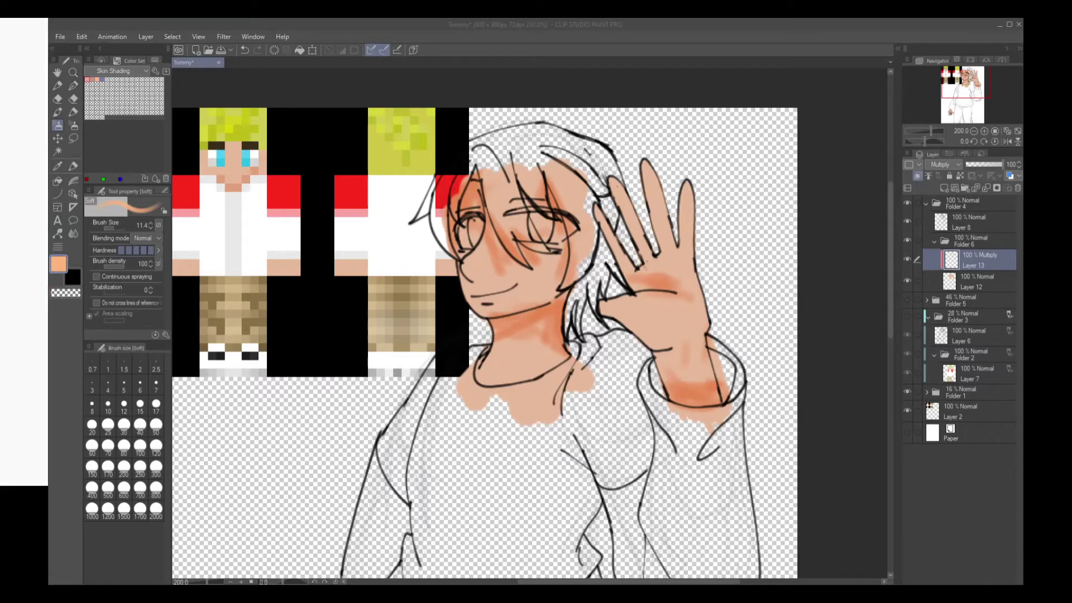
{"action": "left_click", "coordinate": [42, 38]}
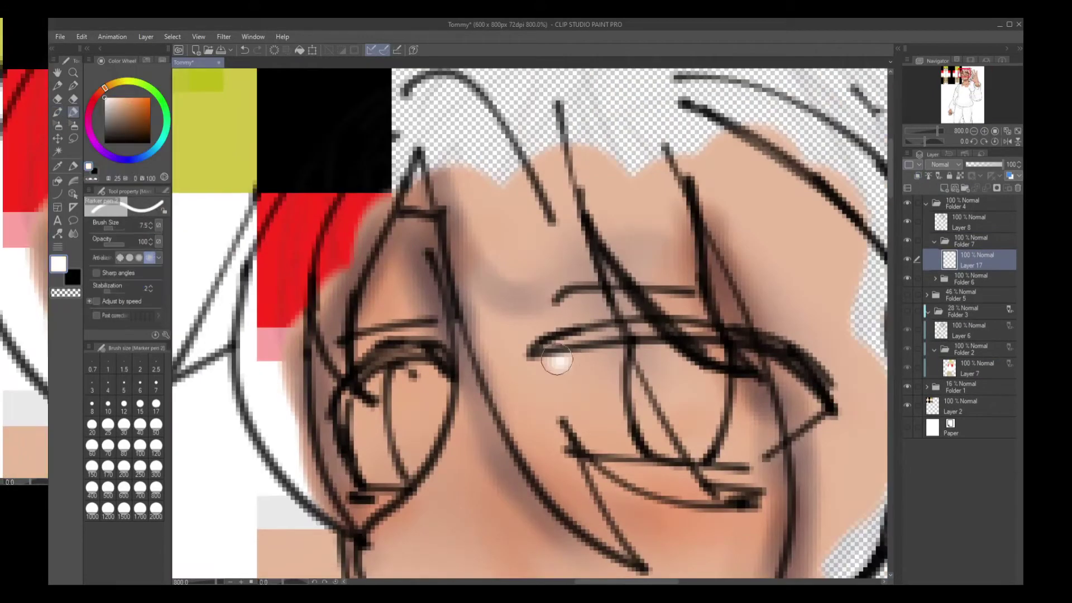
Paint the whites of both eyes on Layer 17 with Marker pen 2 and clean up their edges
{"action": "mouse_move", "coordinate": [551, 364]}
{"action": "left_mouse_down"}
{"action": "mouse_move", "coordinate": [603, 399]}
{"action": "mouse_move", "coordinate": [569, 388]}
{"action": "left_mouse_up"}
{"action": "key", "text": "e"}
{"action": "mouse_move", "coordinate": [413, 424]}
{"action": "left_mouse_down"}
{"action": "mouse_move", "coordinate": [391, 391]}
{"action": "mouse_move", "coordinate": [336, 383]}
{"action": "left_mouse_up"}
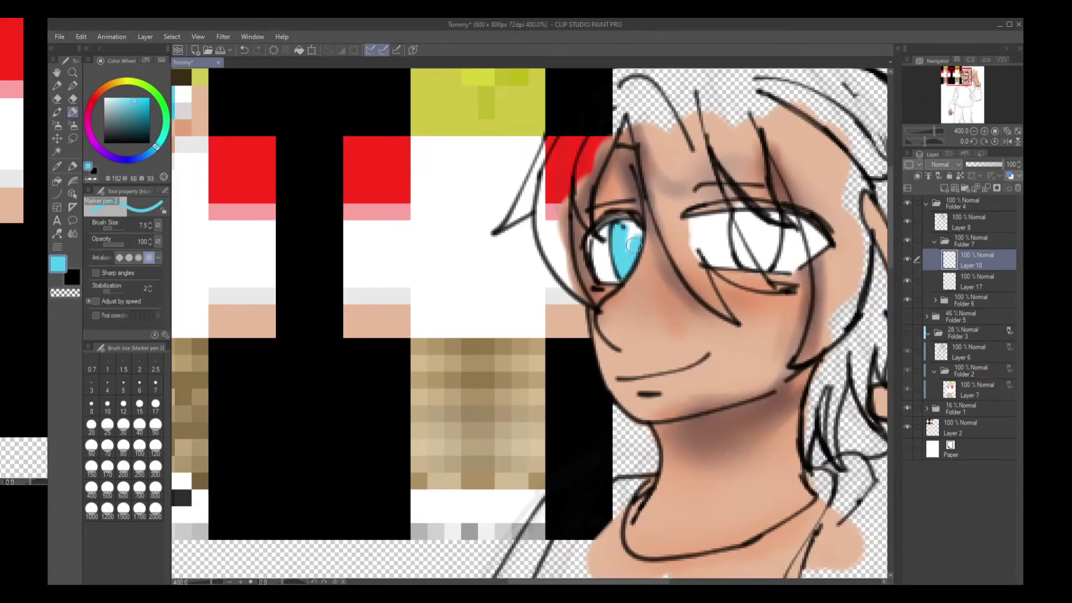
Paint the irises cyan and shade their upper parts in darker teal on clipped layers set to Multiply
{"action": "left_click_drag", "start_coordinate": [738, 212], "coordinate": [768, 237]}
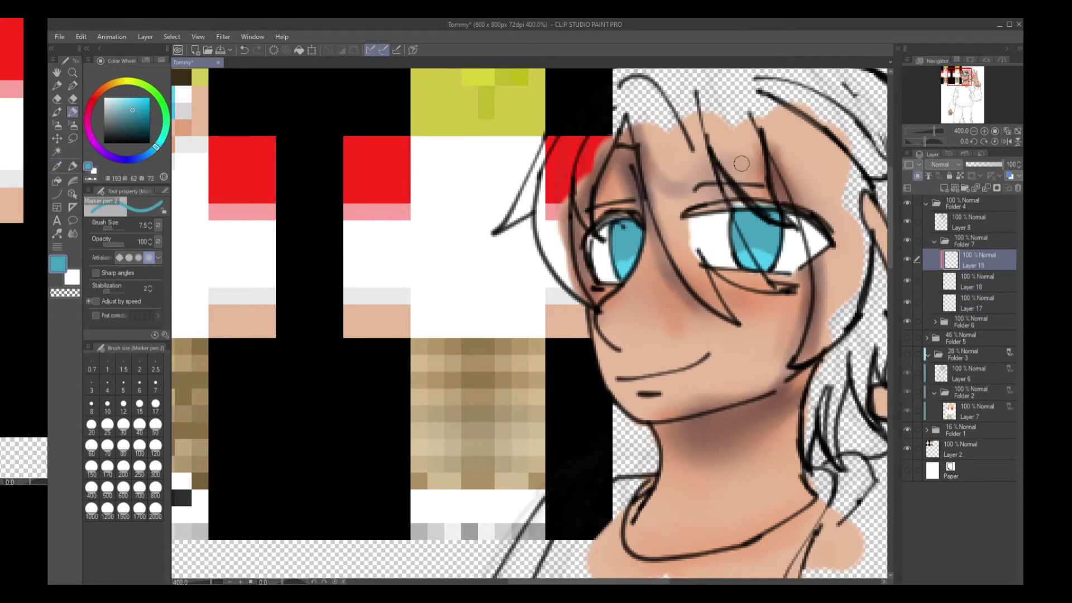
{"action": "left_click_drag", "start_coordinate": [742, 223], "coordinate": [761, 214]}
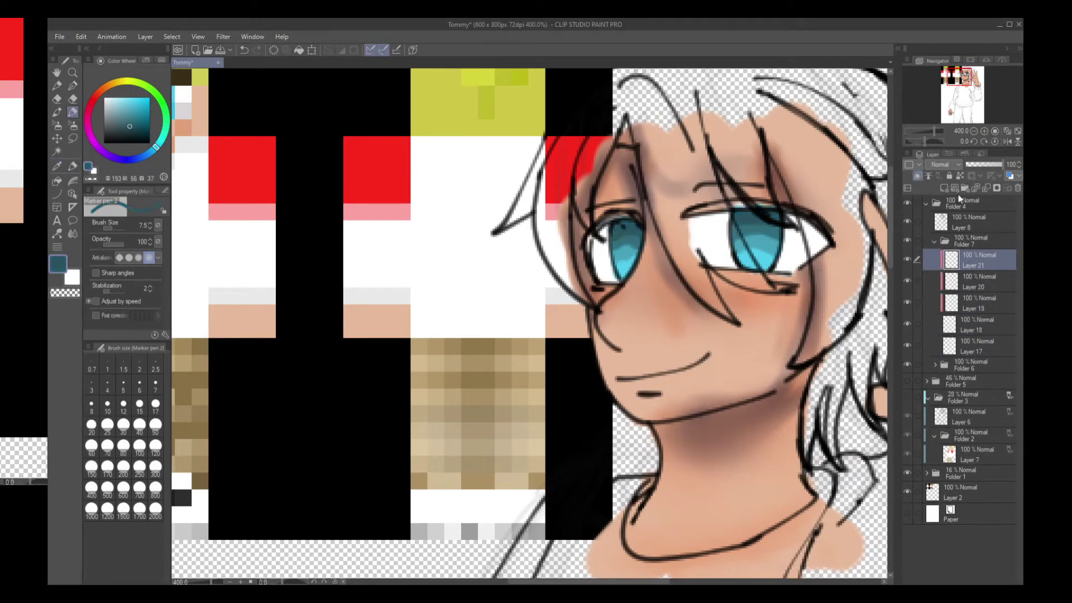
{"action": "left_click", "coordinate": [969, 309]}
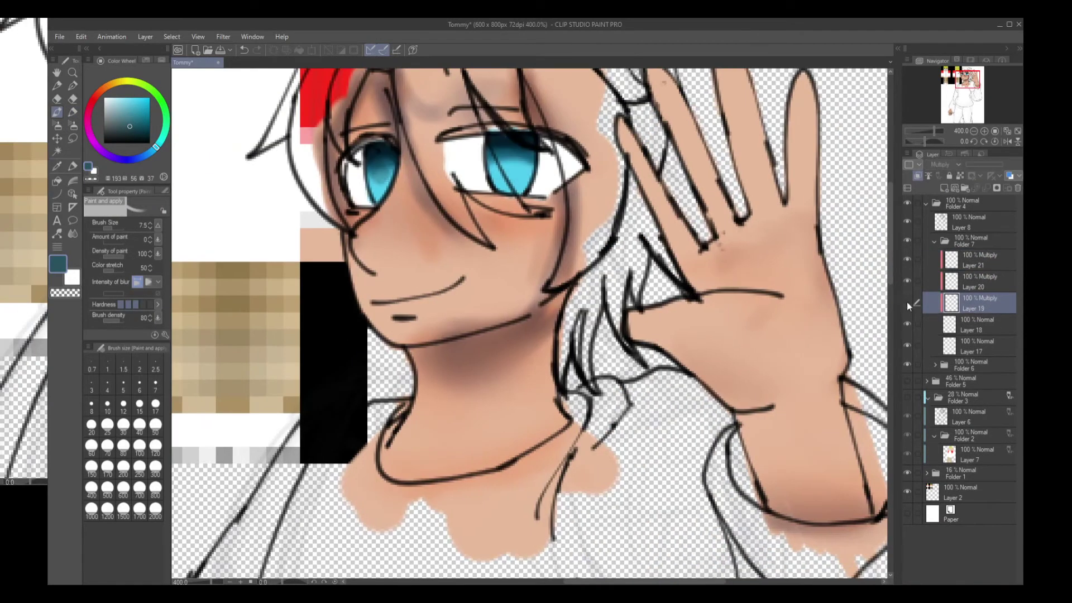
Retouch the irises' base colour on Layer 18 with cyan Marker pen 2
{"action": "left_click", "coordinate": [907, 364]}
{"action": "left_click", "coordinate": [906, 364]}
{"action": "left_click", "coordinate": [971, 324]}
{"action": "left_click", "coordinate": [57, 99]}
{"action": "left_click", "coordinate": [72, 112]}
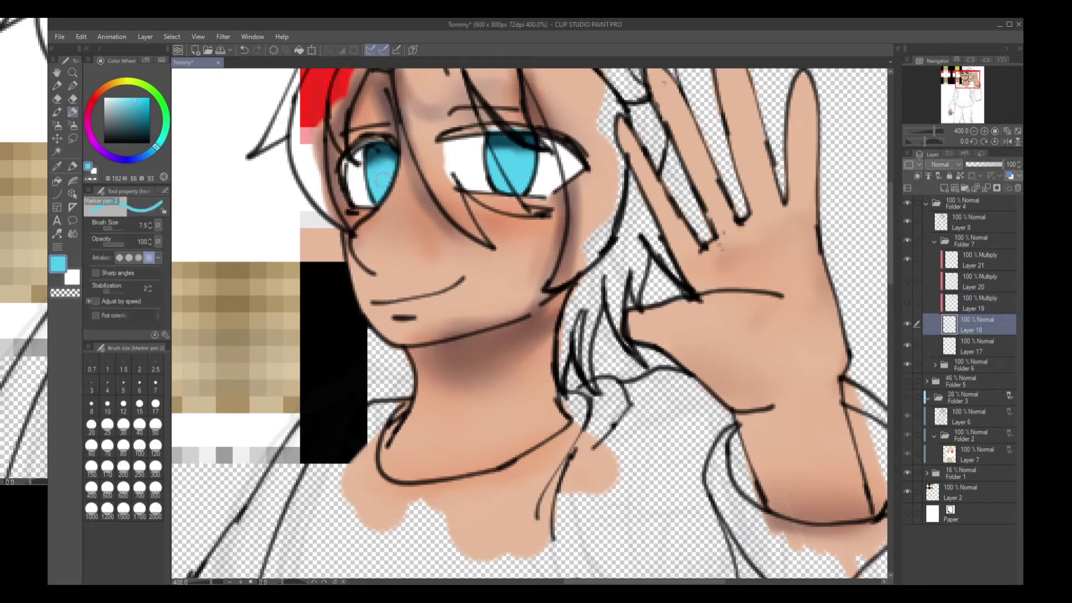
{"action": "left_click", "coordinate": [134, 101]}
{"action": "key", "text": "ctrl+alt+0"}
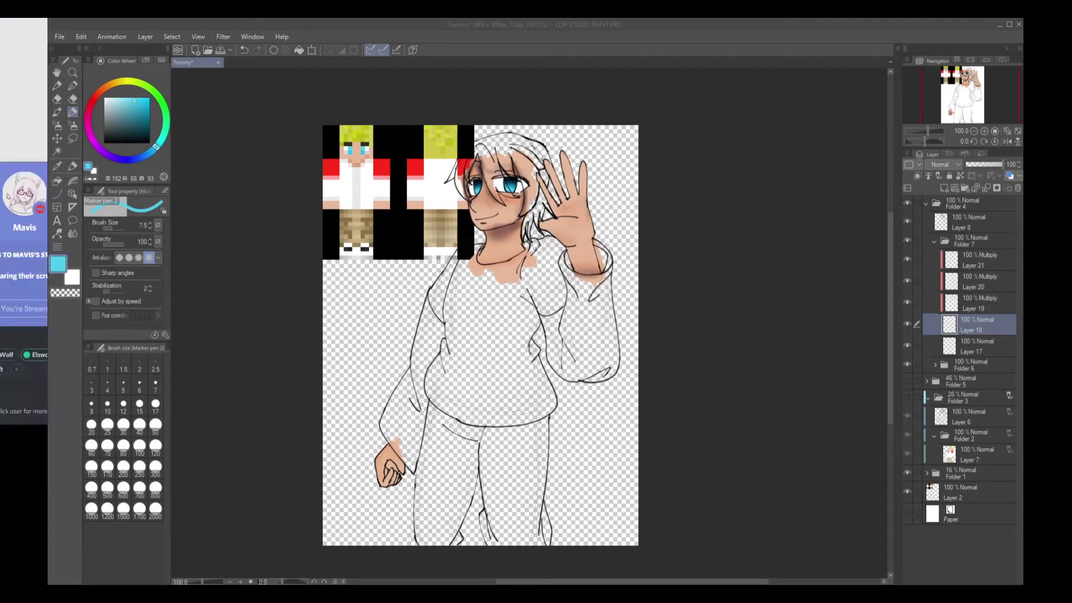
Add Layer 22 above the eye shading layers, and draw a small black arrow above the head on Layer 8
{"action": "key", "text": "ctrl+shift+n"}
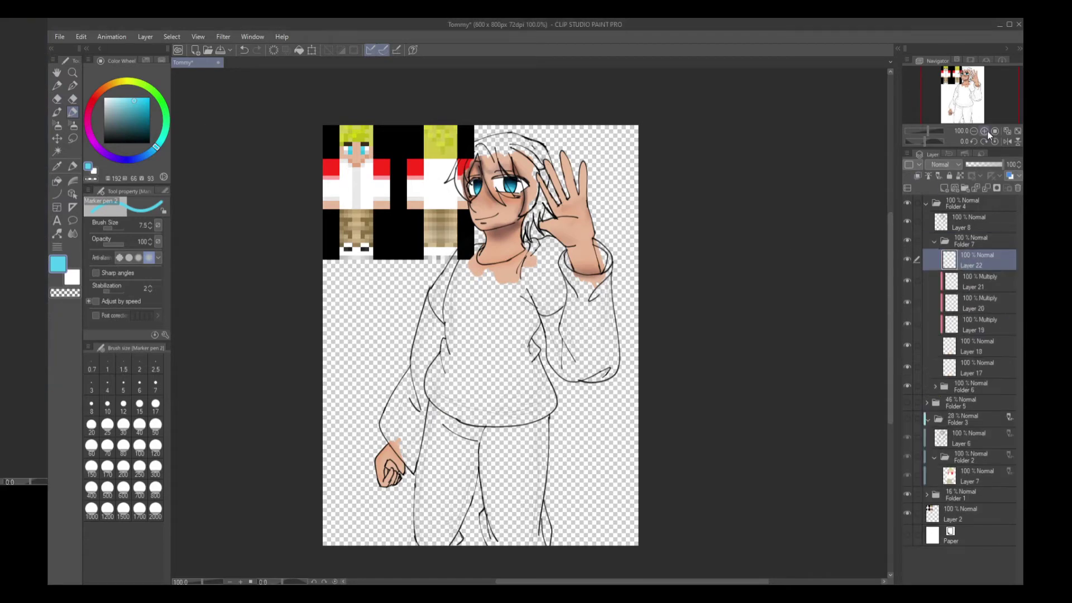
{"action": "scroll", "coordinate": [478, 190], "scroll_direction": "up", "scroll_amount": 4}
{"action": "key", "text": "e"}
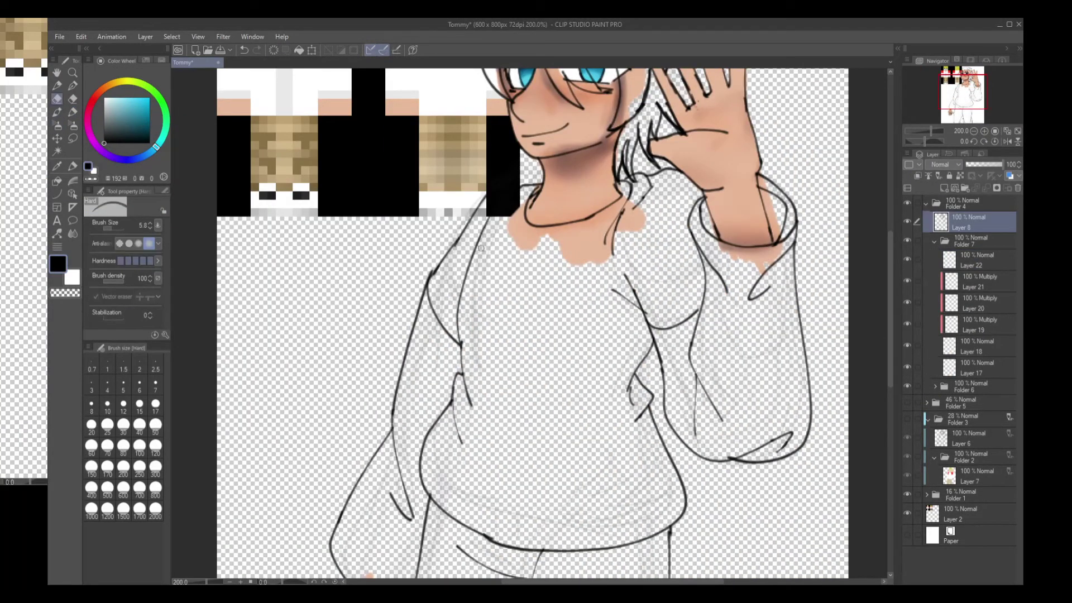
{"action": "key", "text": "p"}
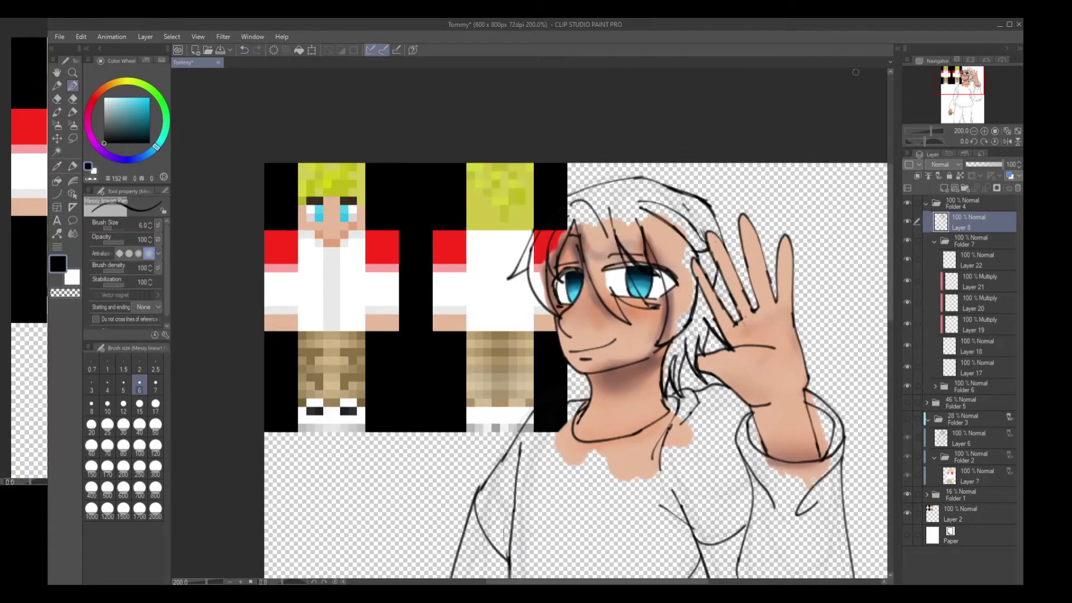
{"action": "left_click_drag", "start_coordinate": [608, 174], "coordinate": [579, 177]}
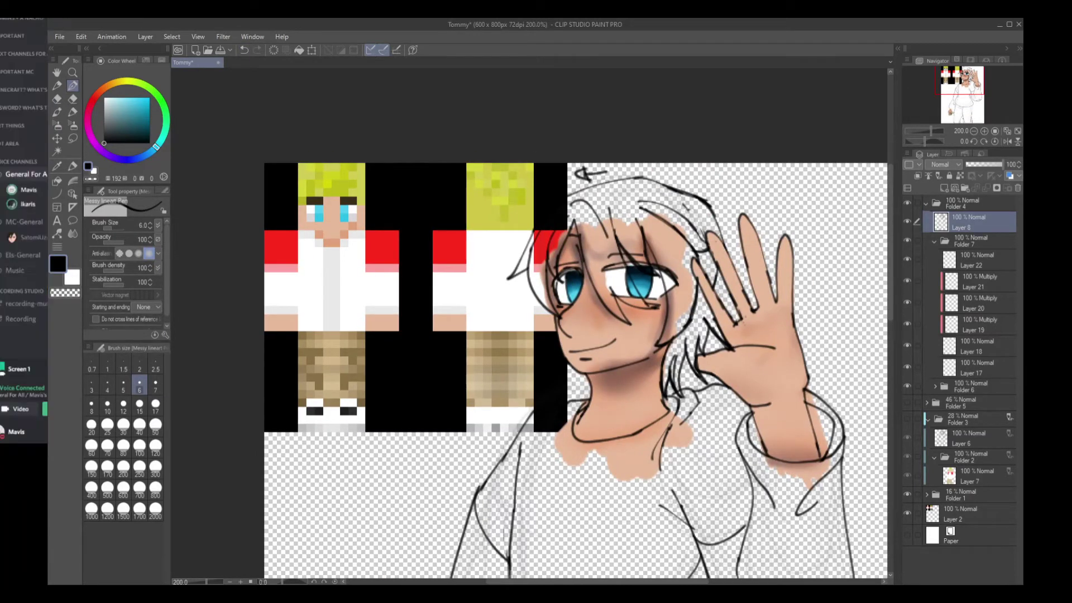
Airbrush soft dark teal shading over the upper part of the eyes on Layer 22
{"action": "left_click", "coordinate": [977, 260]}
{"action": "key", "text": "b"}
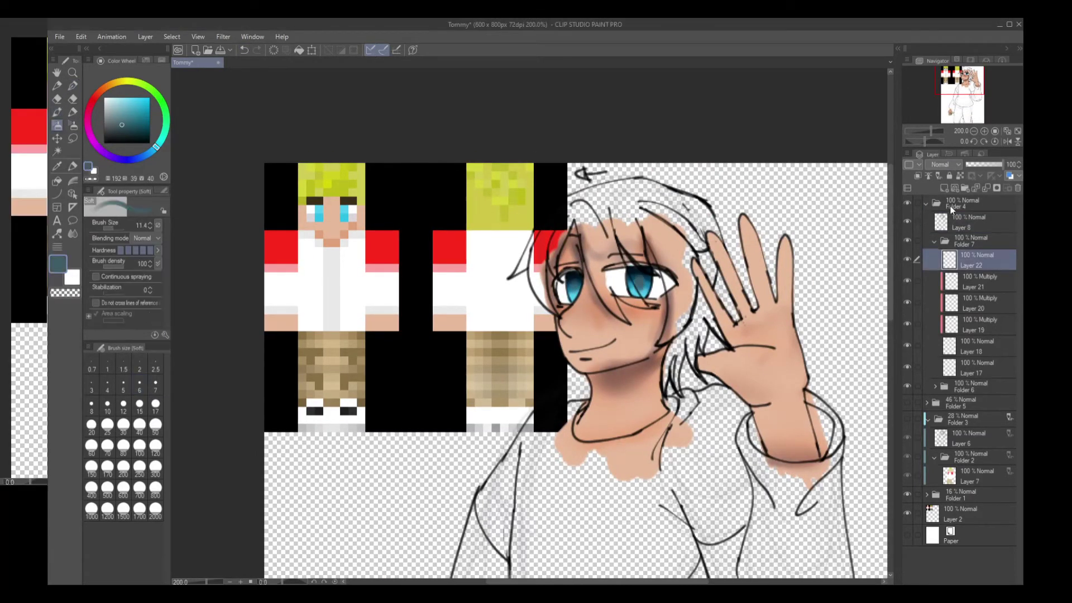
Create a folder with a new layer, dab purple, yellow and pink iris highlights, and set the folder to Add (Glow) at 54 percent opacity
{"action": "left_click", "coordinate": [964, 188]}
{"action": "left_click", "coordinate": [944, 188]}
{"action": "key", "text": "p"}
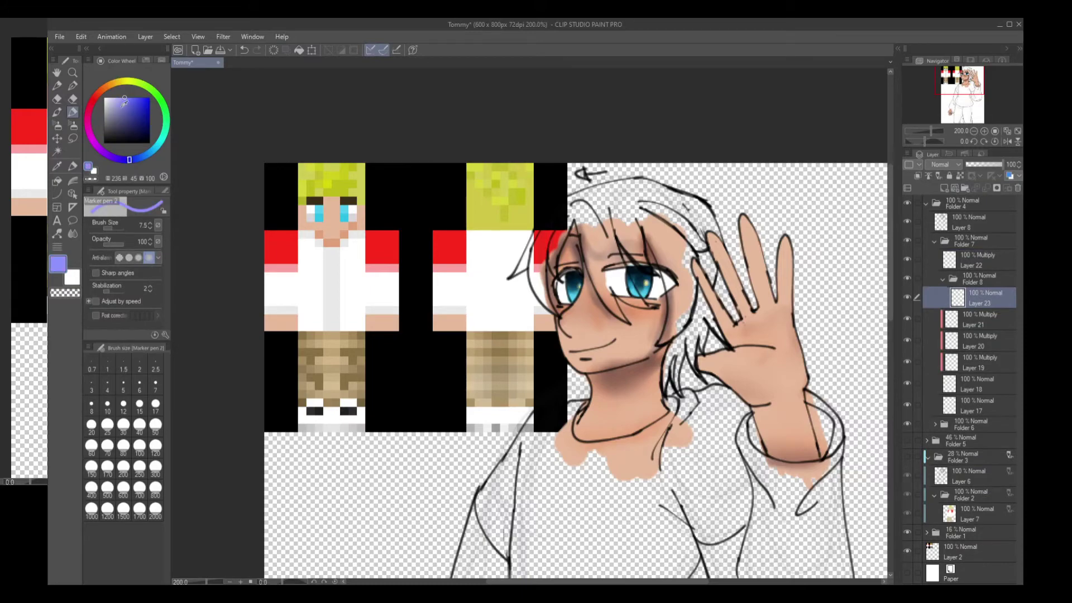
{"action": "left_click", "coordinate": [580, 285], "text": "alt"}
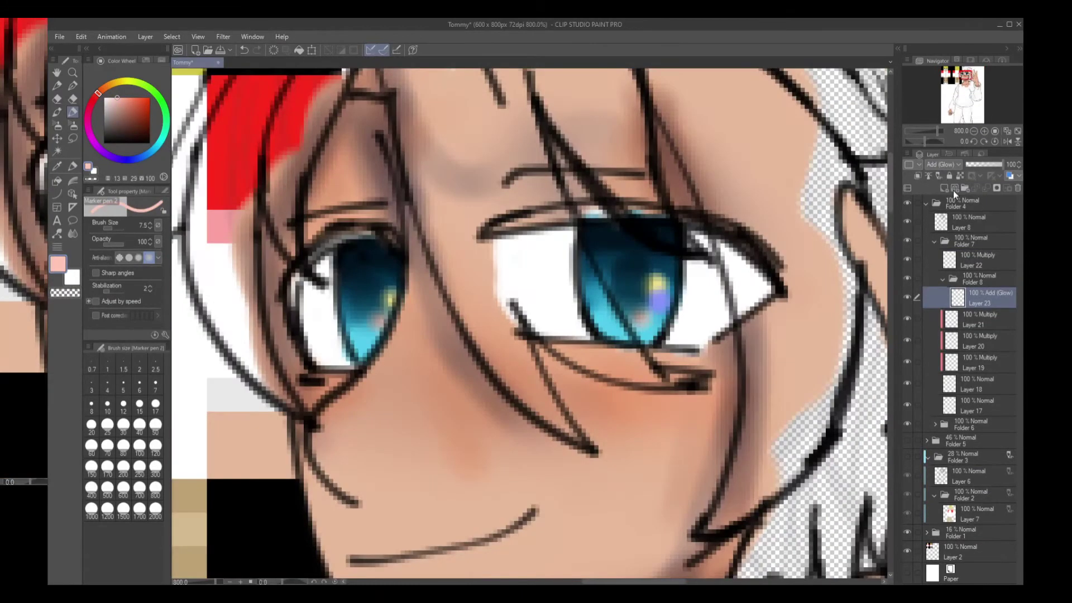
{"action": "left_click", "coordinate": [983, 278]}
{"action": "left_click_drag", "start_coordinate": [1002, 164], "coordinate": [985, 165]}
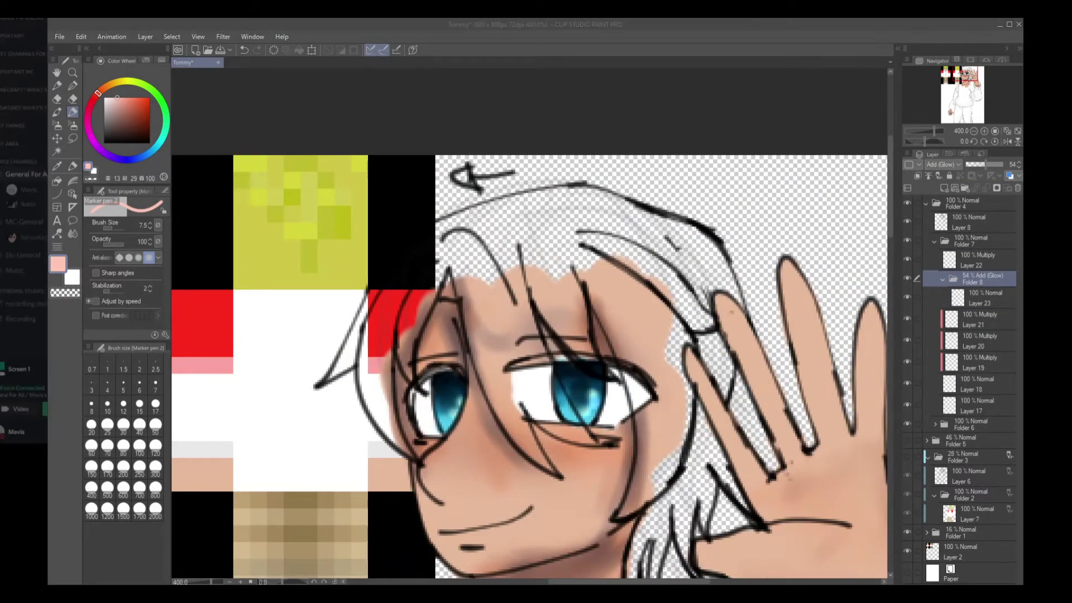
Collapse Folder 7 and create a new folder with an empty layer above it for the hair colour
{"action": "left_click", "coordinate": [974, 241]}
{"action": "left_click", "coordinate": [935, 241]}
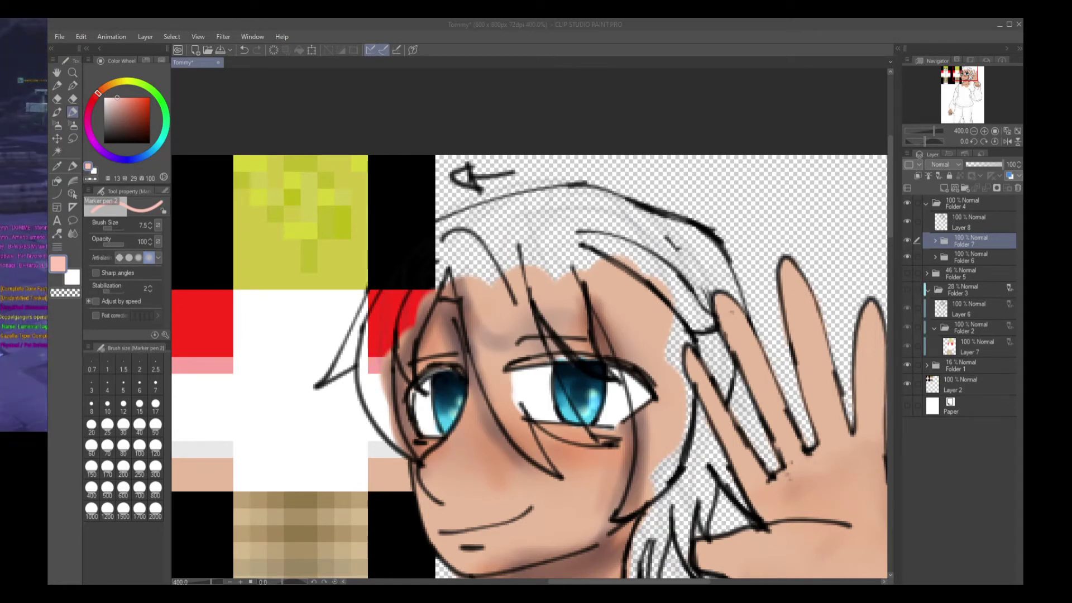
{"action": "left_click", "coordinate": [57, 166]}
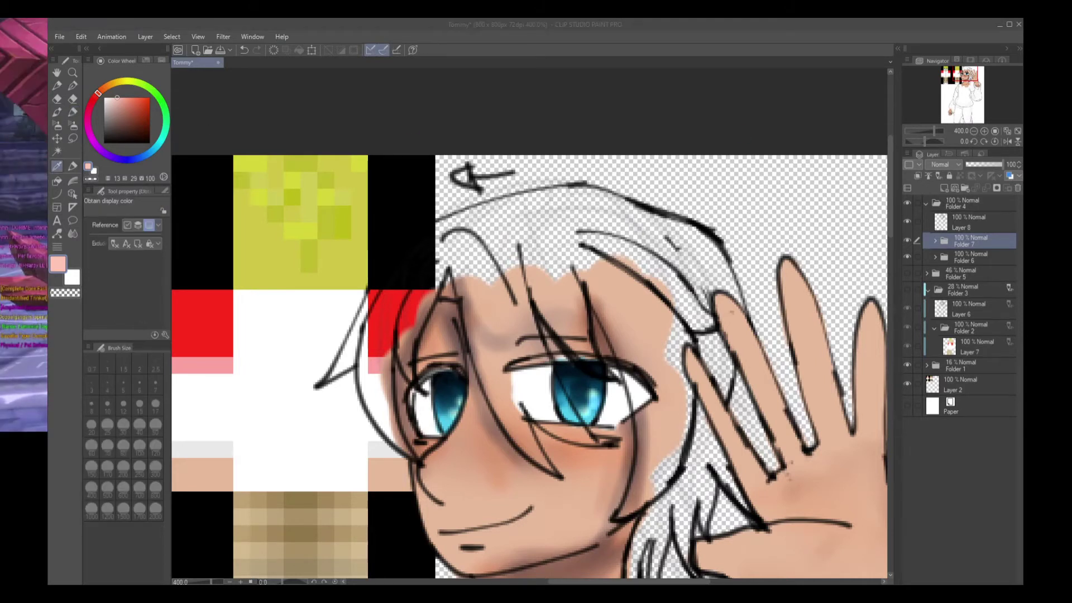
{"action": "left_click", "coordinate": [957, 232]}
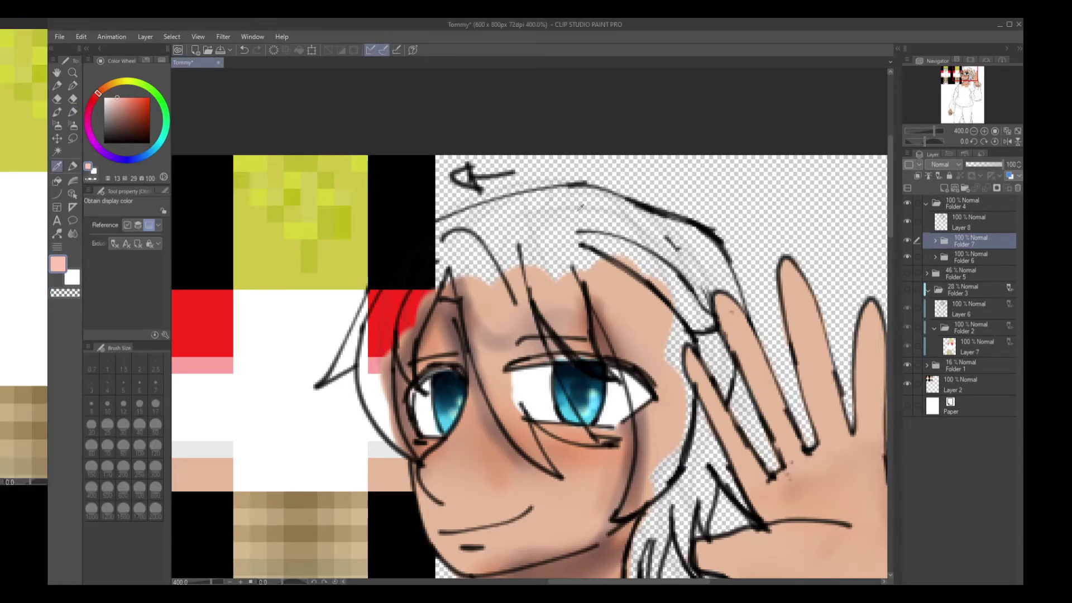
Paint the front bangs and the hair beside the face in the reference's yellow-green with Marker pen 2
{"action": "key", "text": "p"}
{"action": "left_click_drag", "start_coordinate": [471, 305], "coordinate": [478, 335]}
{"action": "left_click_drag", "start_coordinate": [466, 268], "coordinate": [559, 424]}
{"action": "left_click_drag", "start_coordinate": [502, 262], "coordinate": [530, 446]}
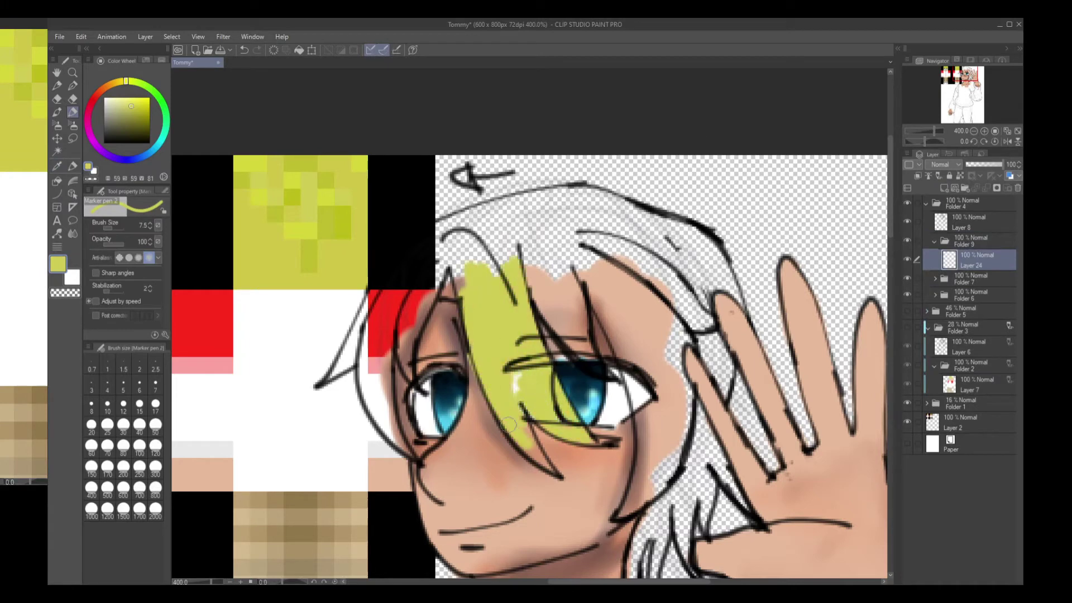
{"action": "left_click_drag", "start_coordinate": [519, 390], "coordinate": [553, 469]}
{"action": "mouse_move", "coordinate": [603, 268]}
{"action": "left_mouse_down"}
{"action": "mouse_move", "coordinate": [634, 362]}
{"action": "mouse_move", "coordinate": [681, 347]}
{"action": "mouse_move", "coordinate": [647, 469]}
{"action": "mouse_move", "coordinate": [640, 459]}
{"action": "mouse_move", "coordinate": [716, 319]}
{"action": "left_mouse_up"}
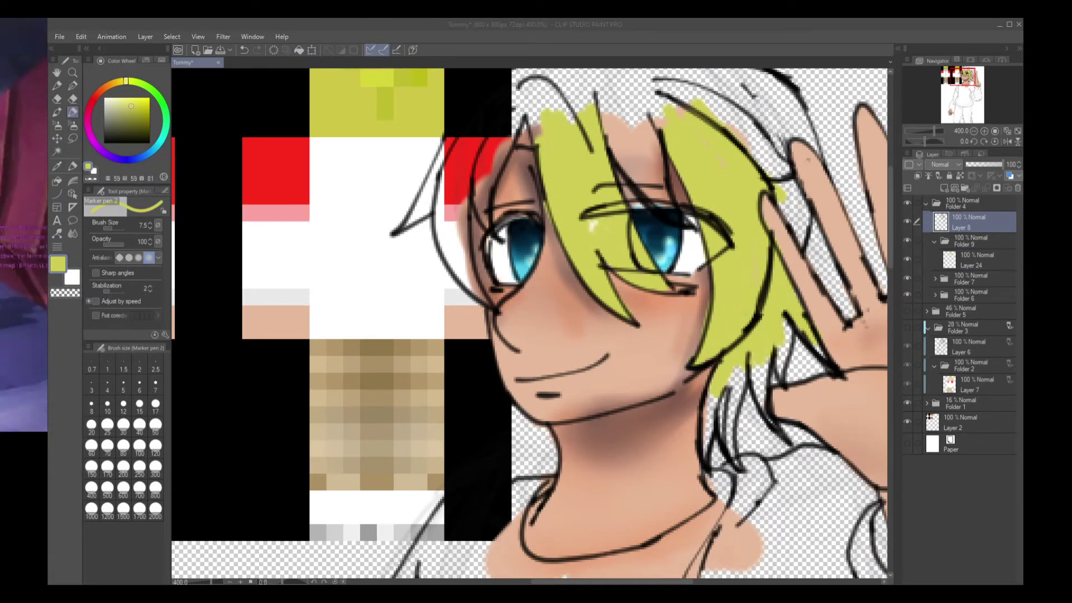
Fill the strands on the far side of the face and the neck-length locks with yellow-green on Layer 24
{"action": "key", "text": "alt+Tab"}
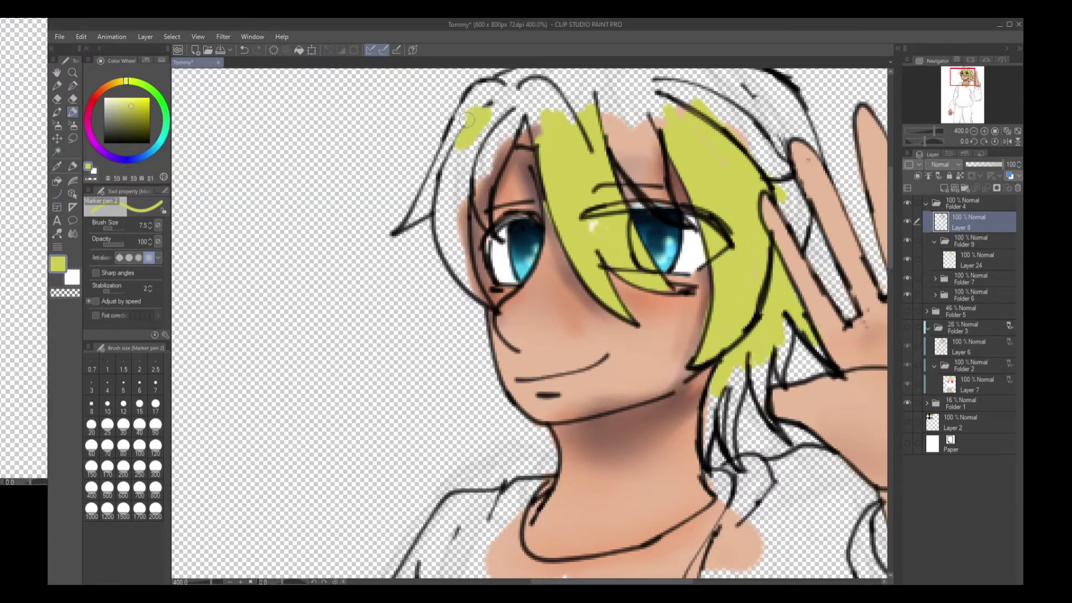
{"action": "left_click", "coordinate": [977, 259]}
{"action": "left_click_drag", "start_coordinate": [530, 84], "coordinate": [425, 211]}
{"action": "left_click_drag", "start_coordinate": [416, 157], "coordinate": [460, 274]}
{"action": "left_click_drag", "start_coordinate": [480, 154], "coordinate": [485, 307]}
{"action": "left_click_drag", "start_coordinate": [555, 89], "coordinate": [527, 120]}
{"action": "left_click", "coordinate": [725, 360]}
{"action": "left_click_drag", "start_coordinate": [720, 391], "coordinate": [709, 463]}
{"action": "mouse_move", "coordinate": [742, 369]}
{"action": "left_mouse_down"}
{"action": "mouse_move", "coordinate": [725, 452]}
{"action": "mouse_move", "coordinate": [754, 405]}
{"action": "left_mouse_up"}
{"action": "left_click_drag", "start_coordinate": [790, 321], "coordinate": [768, 374]}
Hide Folder 7 and Folder 6, and fill the gaps around the central bangs with yellow-green, reducing the brush size for details
{"action": "left_click_drag", "start_coordinate": [907, 277], "coordinate": [907, 294]}
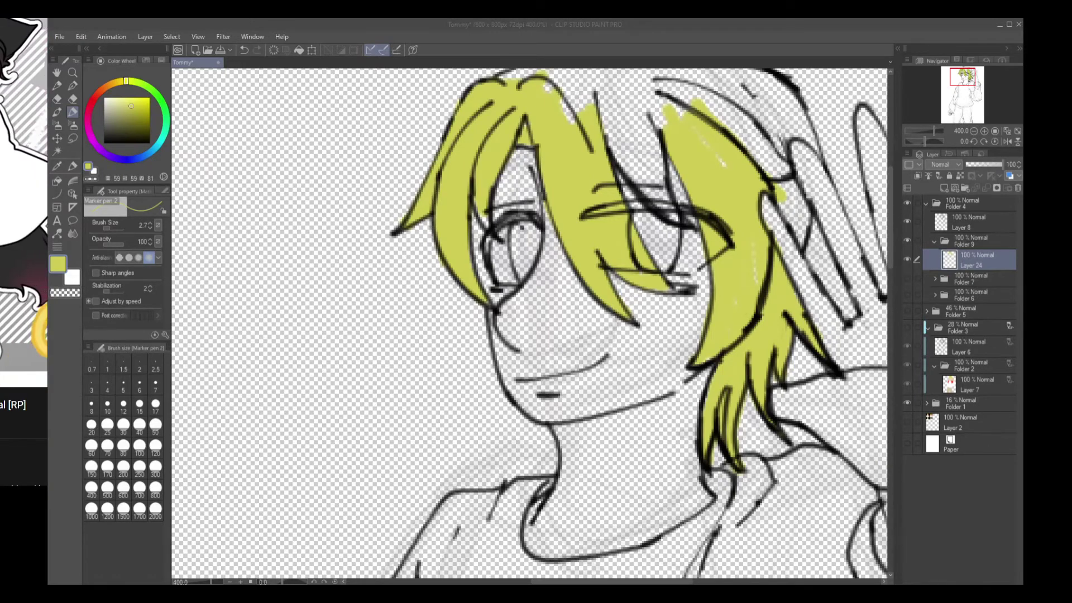
{"action": "left_click_drag", "start_coordinate": [300, 139], "coordinate": [314, 139]}
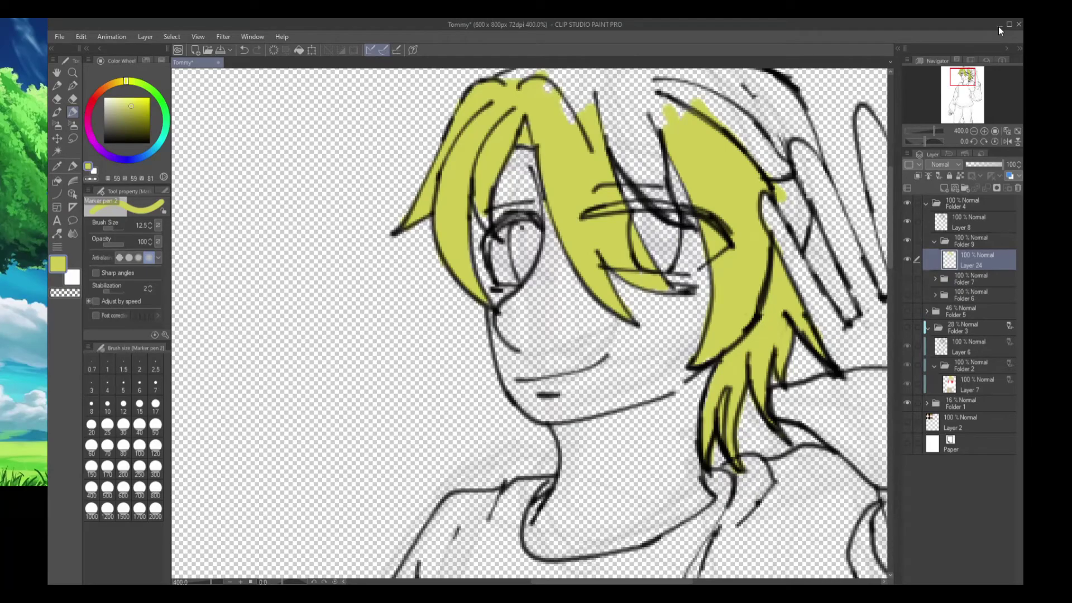
{"action": "left_click_drag", "start_coordinate": [601, 75], "coordinate": [539, 114]}
{"action": "key", "text": "["}
{"action": "key", "text": "["}
{"action": "key", "text": "["}
{"action": "key", "text": "["}
{"action": "key", "text": "["}
{"action": "key", "text": "["}
{"action": "mouse_move", "coordinate": [636, 126]}
{"action": "left_mouse_down"}
{"action": "mouse_move", "coordinate": [611, 179]}
{"action": "mouse_move", "coordinate": [611, 168]}
{"action": "left_mouse_up"}
Fill the crown and back of the head with yellow-green up to the outline on Layer 24
{"action": "key", "text": "ctrl+minus"}
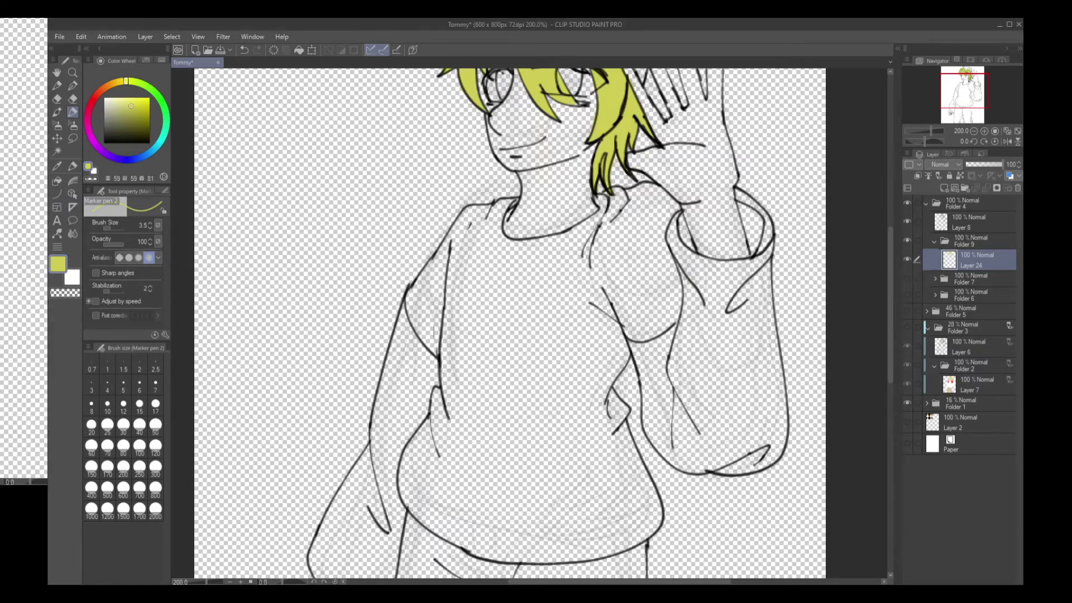
{"action": "scroll", "coordinate": [274, 318], "scroll_direction": "up", "scroll_amount": 3}
{"action": "left_click", "coordinate": [56, 98]}
{"action": "left_click", "coordinate": [492, 208], "text": "ctrl+shift"}
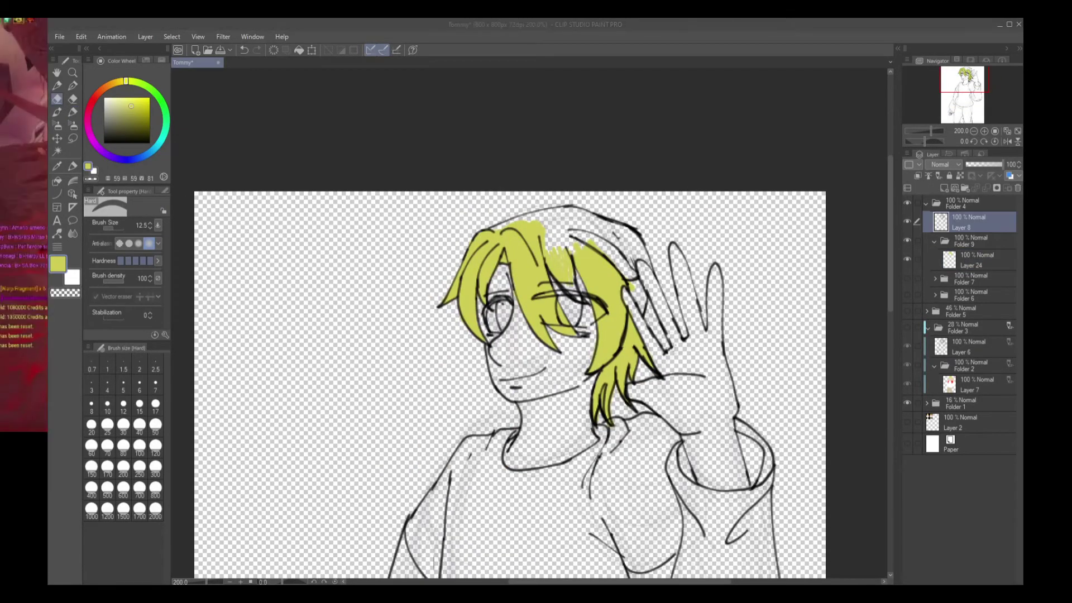
{"action": "left_click", "coordinate": [73, 112]}
{"action": "key", "text": "ctrl+plus"}
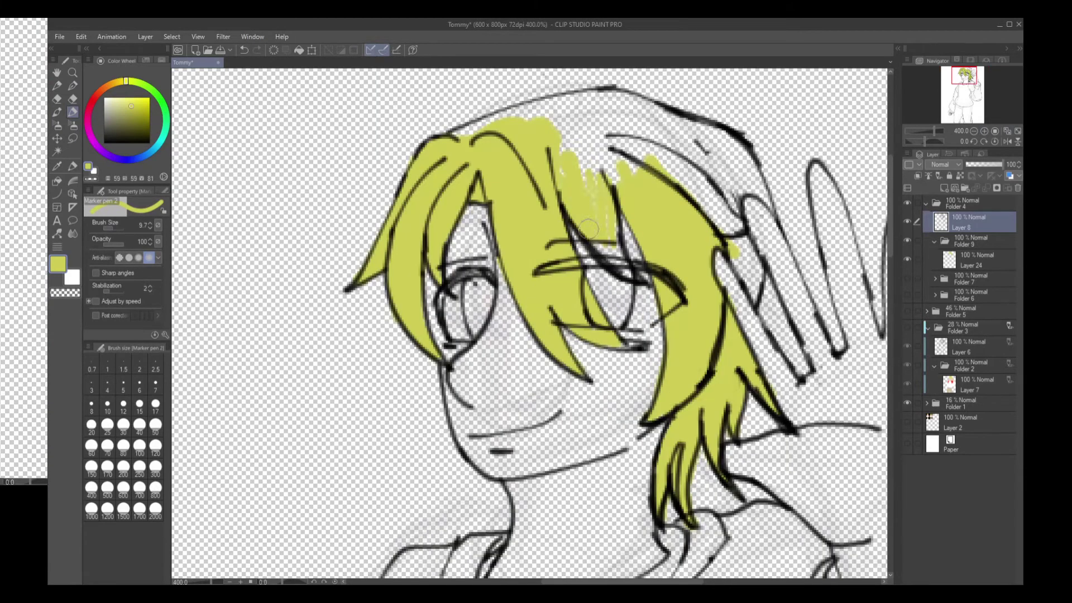
{"action": "left_click", "coordinate": [570, 165], "text": "ctrl+shift"}
{"action": "left_click_drag", "start_coordinate": [570, 165], "coordinate": [528, 103]}
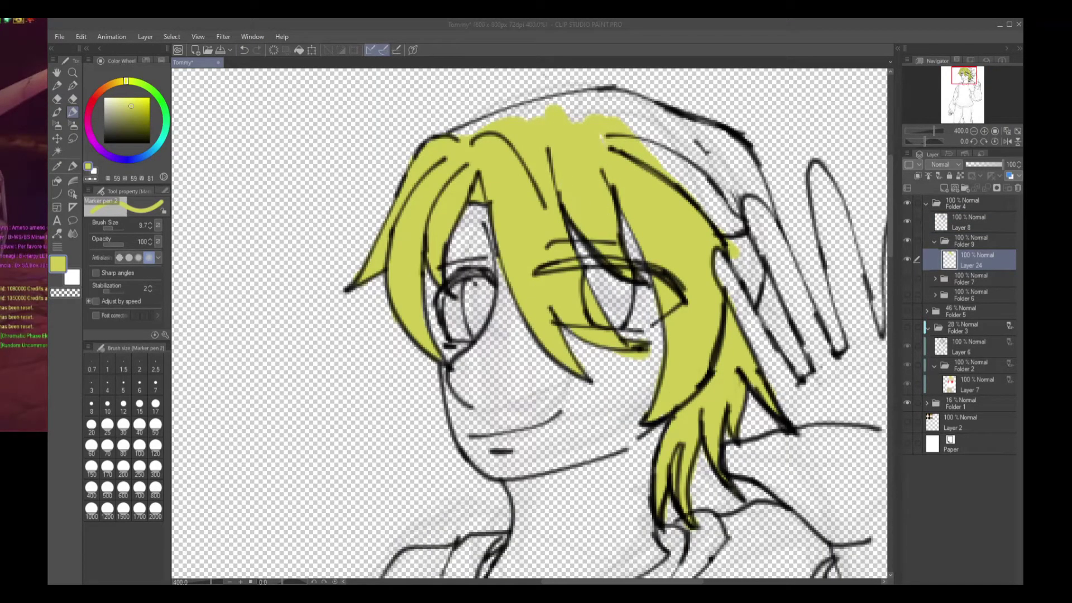
{"action": "mouse_move", "coordinate": [693, 168]}
{"action": "left_mouse_down"}
{"action": "mouse_move", "coordinate": [742, 234]}
{"action": "mouse_move", "coordinate": [698, 129]}
{"action": "mouse_move", "coordinate": [583, 118]}
{"action": "left_mouse_up"}
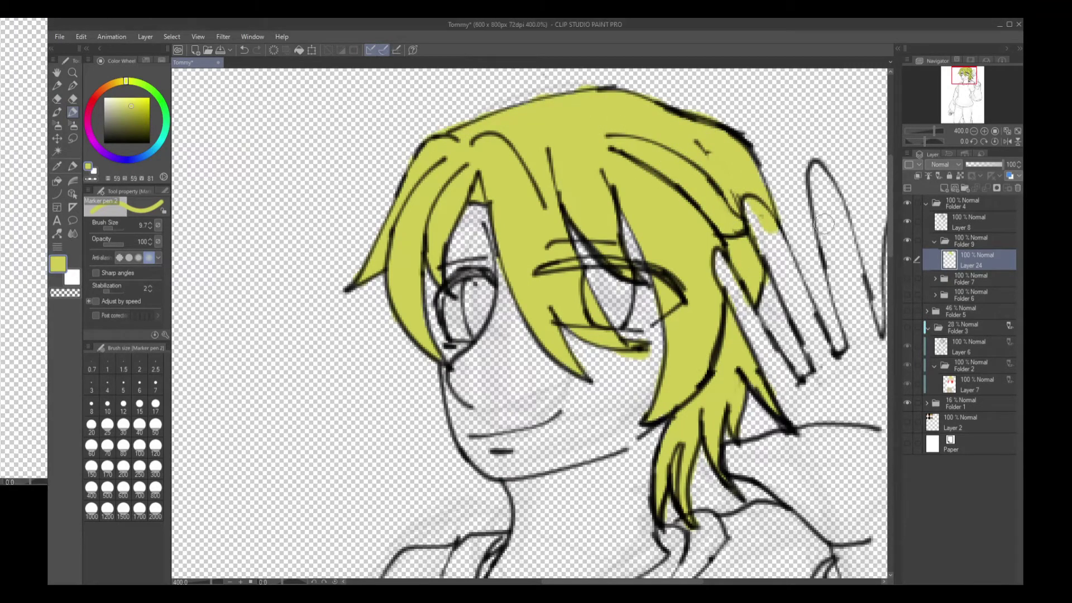
Erase the hair colour overspill along the raised finger and below the eye on Layer 24 with the Hard eraser
{"action": "left_click", "coordinate": [57, 99]}
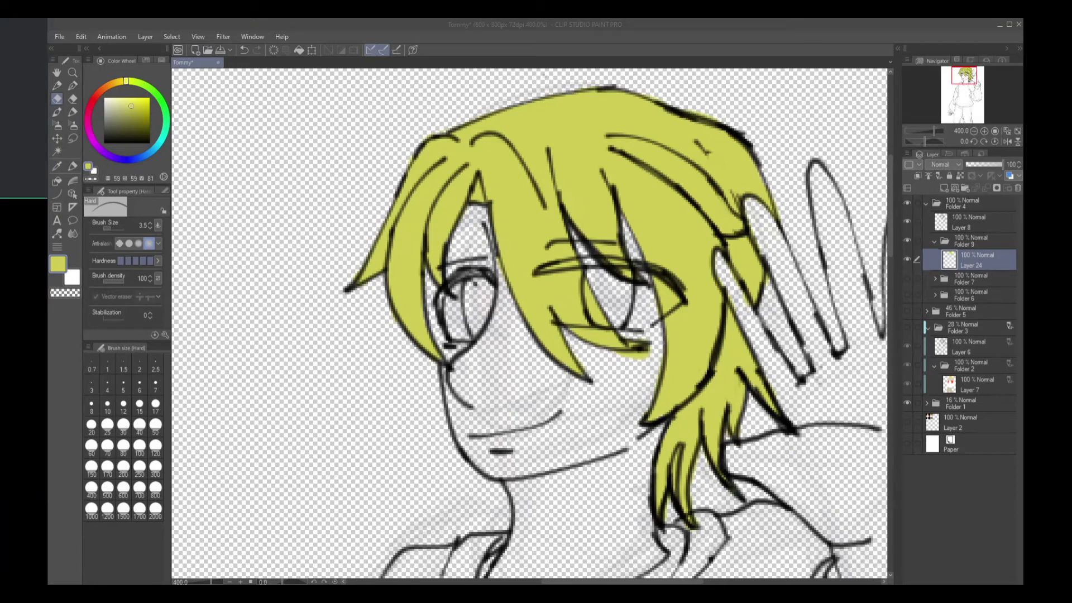
{"action": "key", "text": "alt+Tab"}
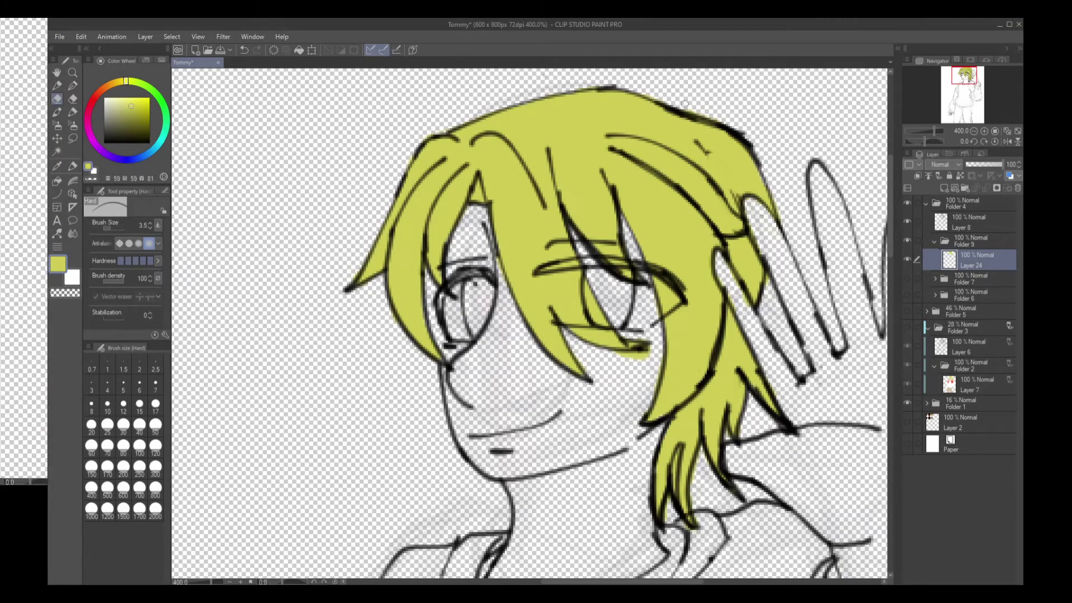
{"action": "key", "text": "alt+Tab"}
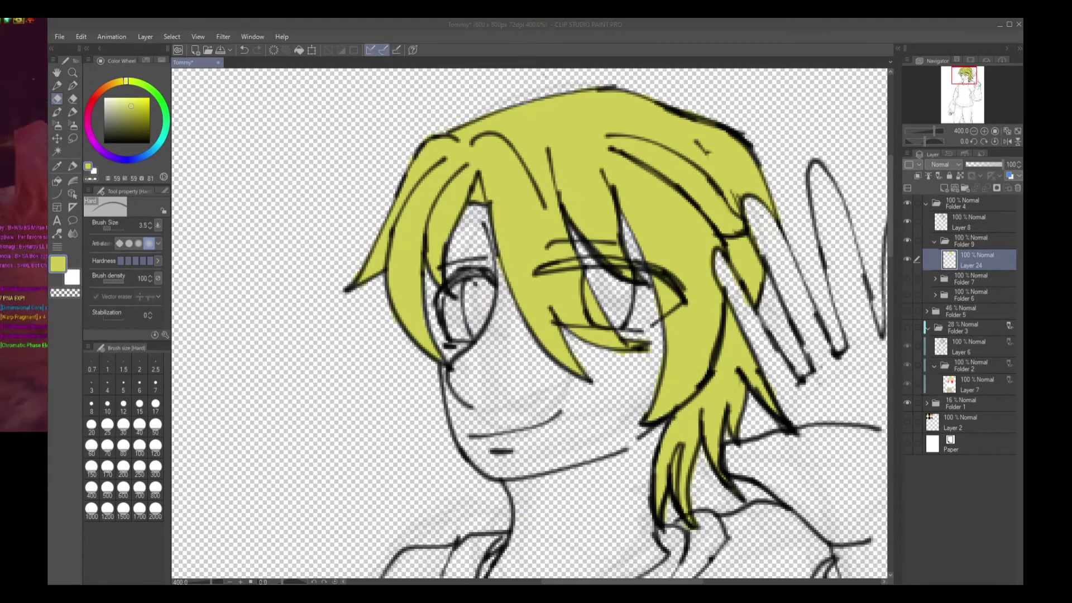
{"action": "key", "text": "alt+Tab"}
{"action": "key", "text": "p"}
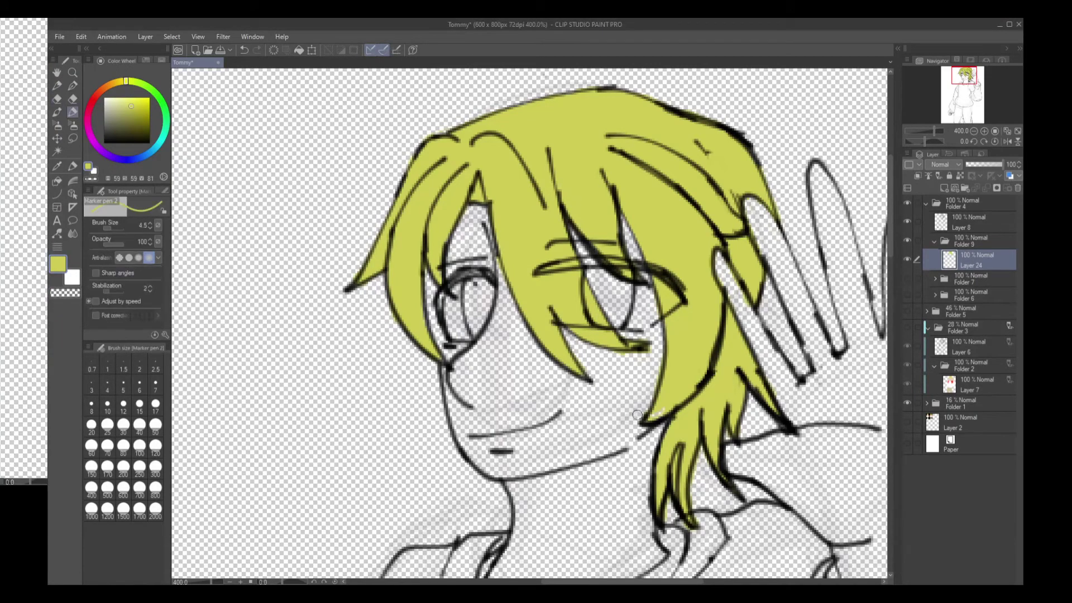
Clean up stray marks in the neck locks, alternating between the Layer 8 line art and the Layer 24 hair colour
{"action": "left_click", "coordinate": [975, 222]}
{"action": "key", "text": "e"}
{"action": "key", "text": "alt+Tab"}
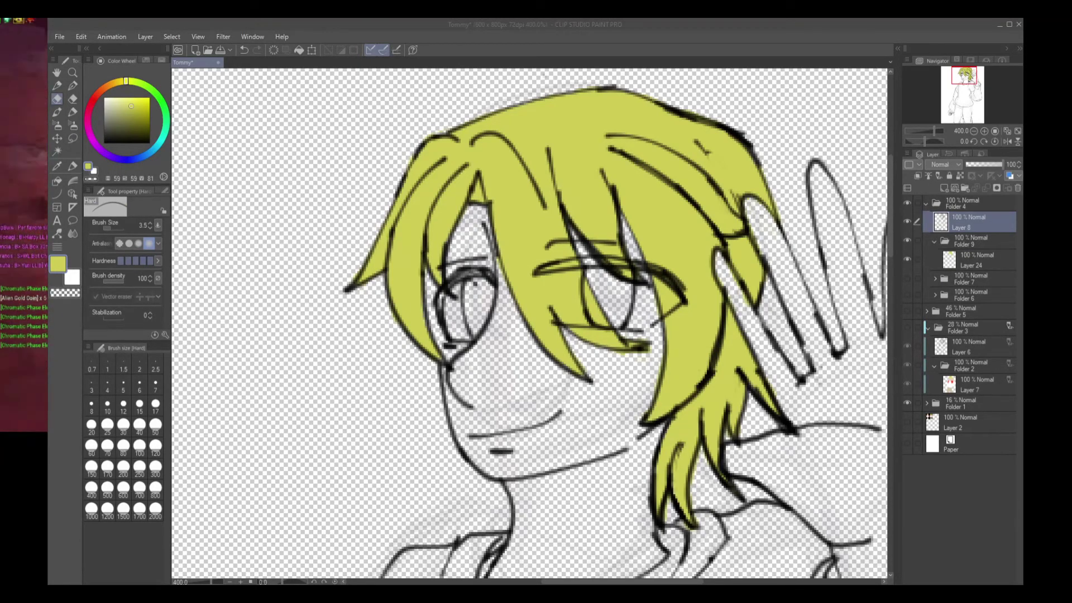
{"action": "key", "text": "alt+Tab"}
{"action": "left_click", "coordinate": [974, 260]}
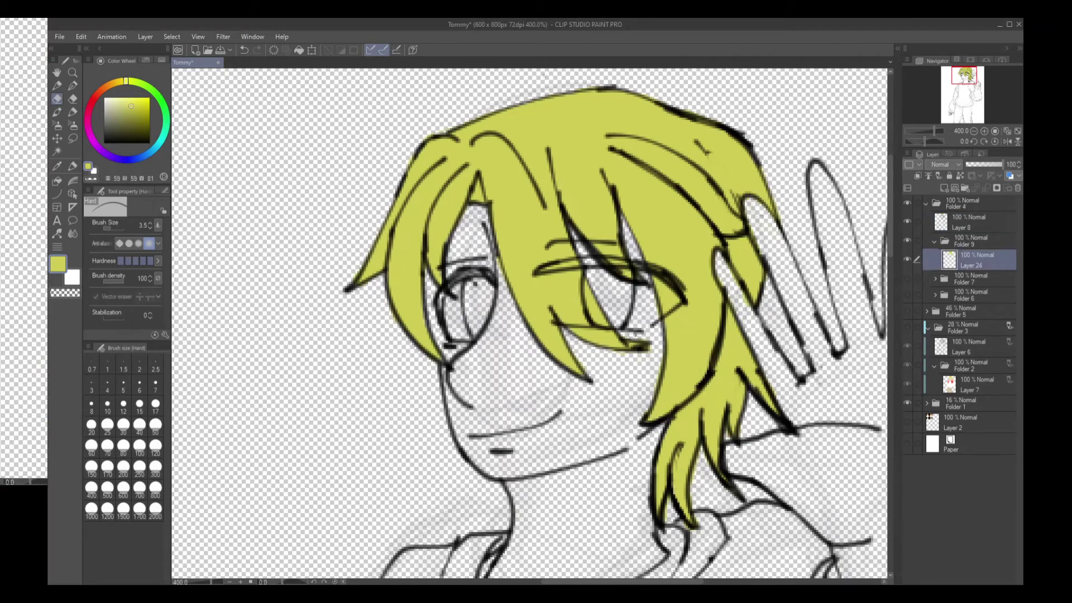
{"action": "left_click", "coordinate": [974, 222]}
{"action": "key", "text": "alt+Tab"}
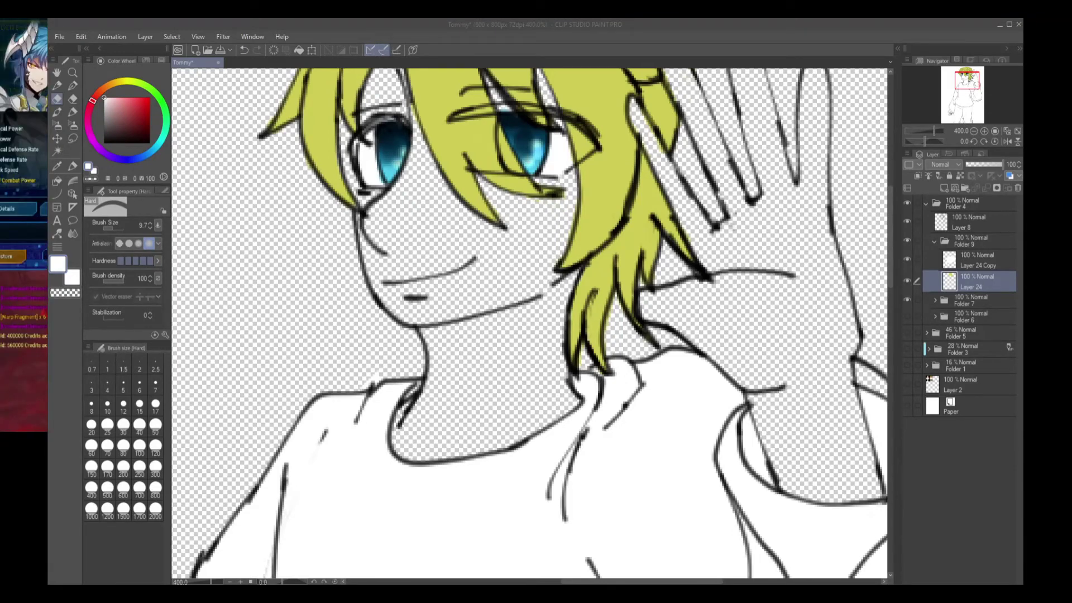
Paint the shirt's shoulder above the lowered arm red on the clipped Layer 25 with Marker pen 2
{"action": "left_click", "coordinate": [938, 206]}
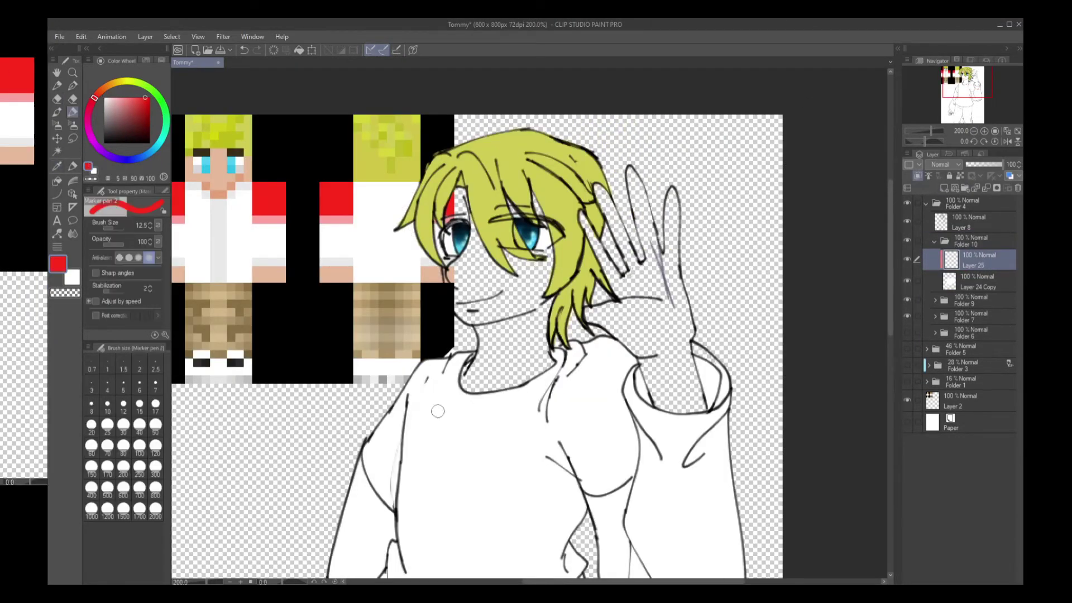
{"action": "left_click_drag", "start_coordinate": [391, 424], "coordinate": [410, 371]}
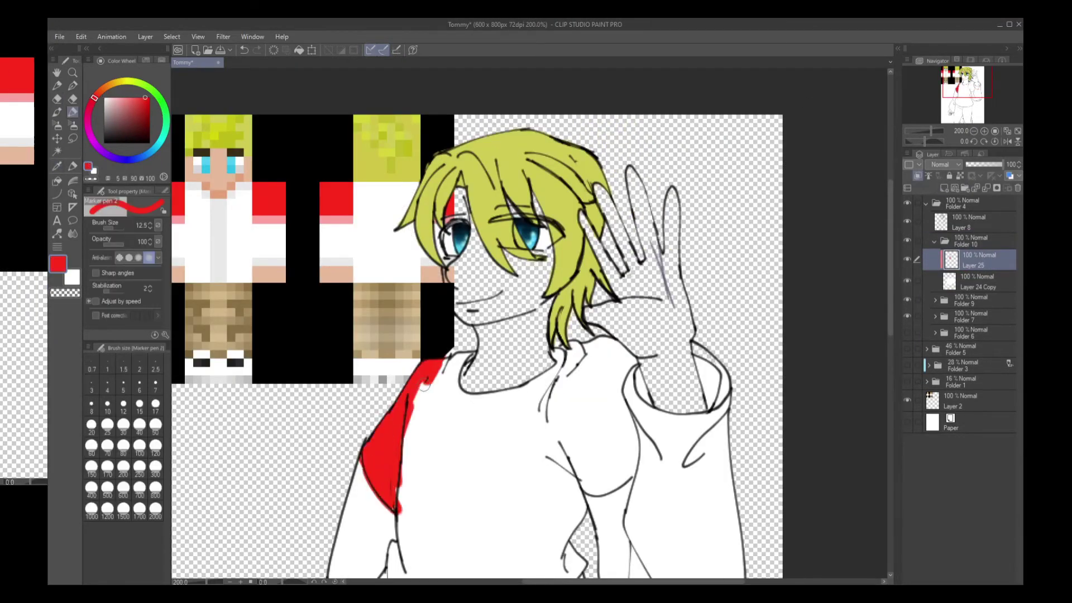
Hide the white shirt layer and erase the stray white beside the collar on Layer 24 with the Hard eraser
{"action": "left_click", "coordinate": [908, 282]}
{"action": "scroll", "coordinate": [530, 335], "scroll_direction": "up", "scroll_amount": 2}
{"action": "left_click", "coordinate": [57, 99]}
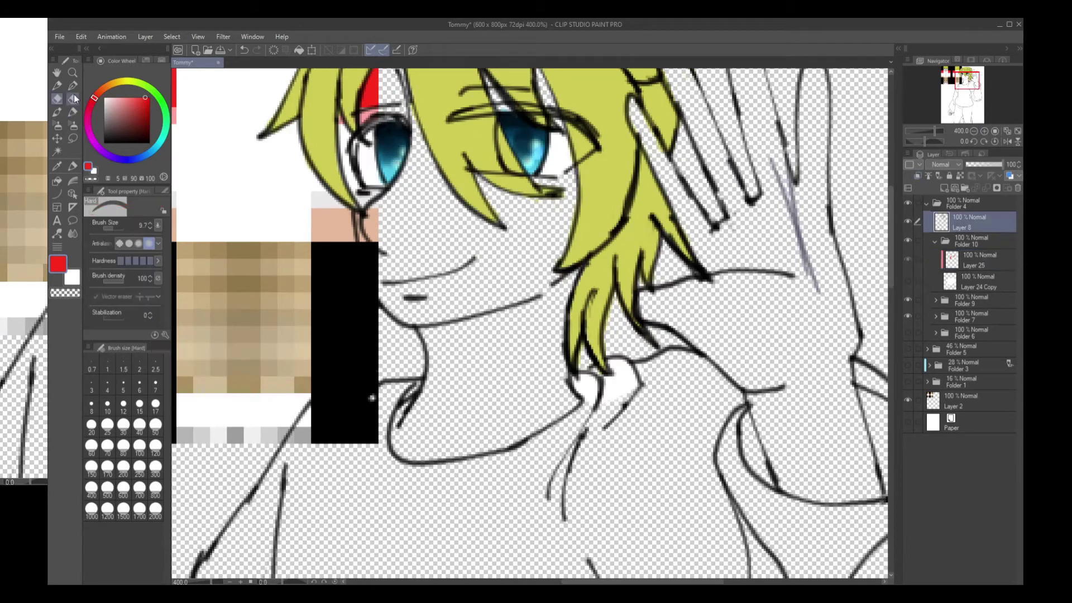
{"action": "left_click", "coordinate": [977, 281]}
{"action": "left_click", "coordinate": [598, 382], "text": "ctrl+shift"}
{"action": "left_click_drag", "start_coordinate": [614, 391], "coordinate": [598, 382]}
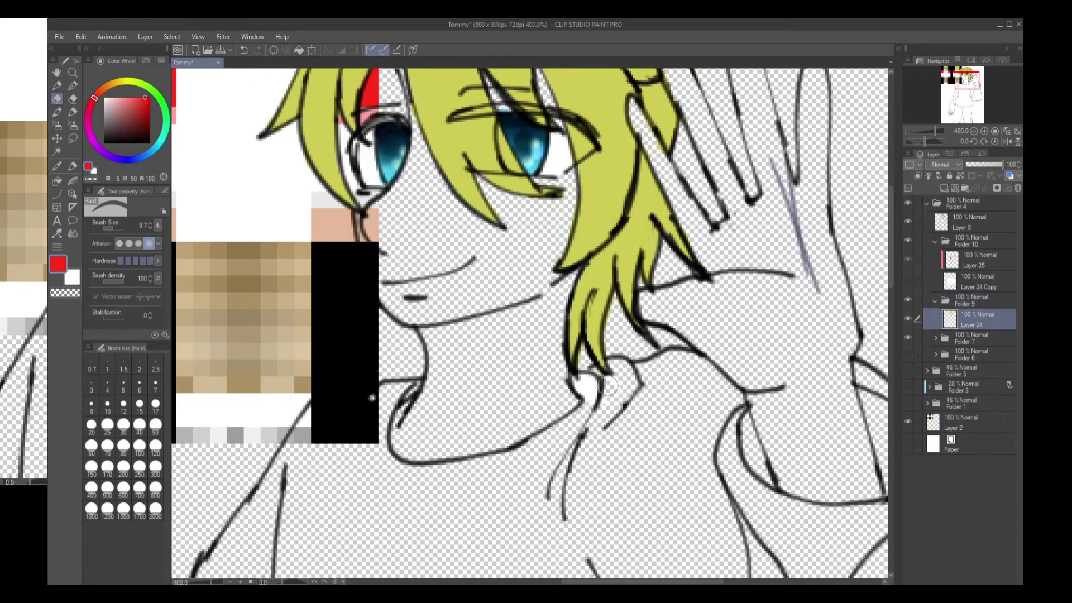
{"action": "key", "text": "alt+Tab"}
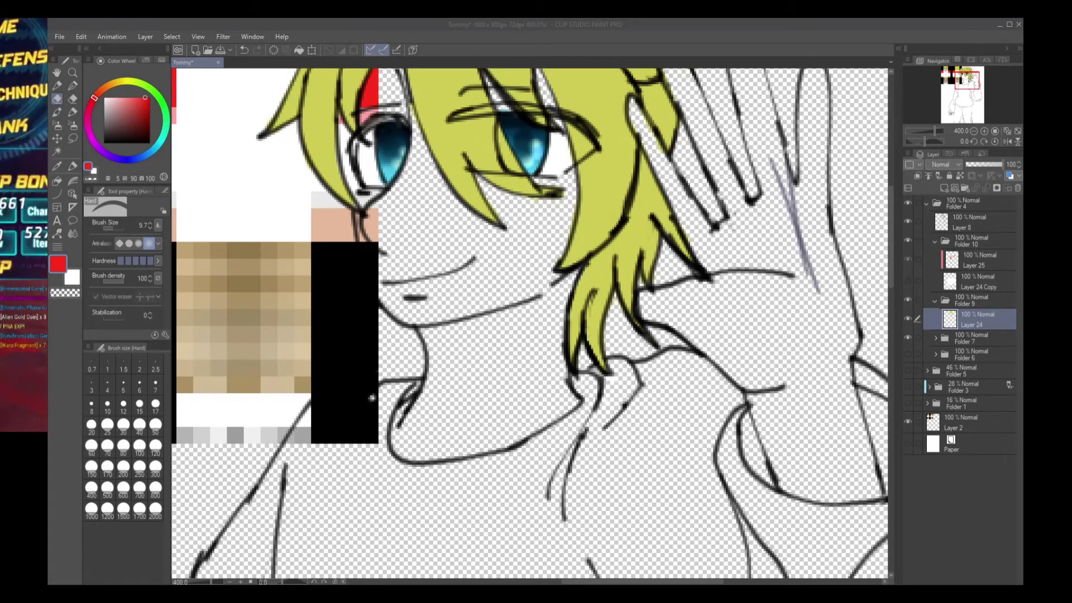
Show the white shirt layer again and touch up its fill around the collar below the hair with Marker pen 2
{"action": "left_click", "coordinate": [869, 200]}
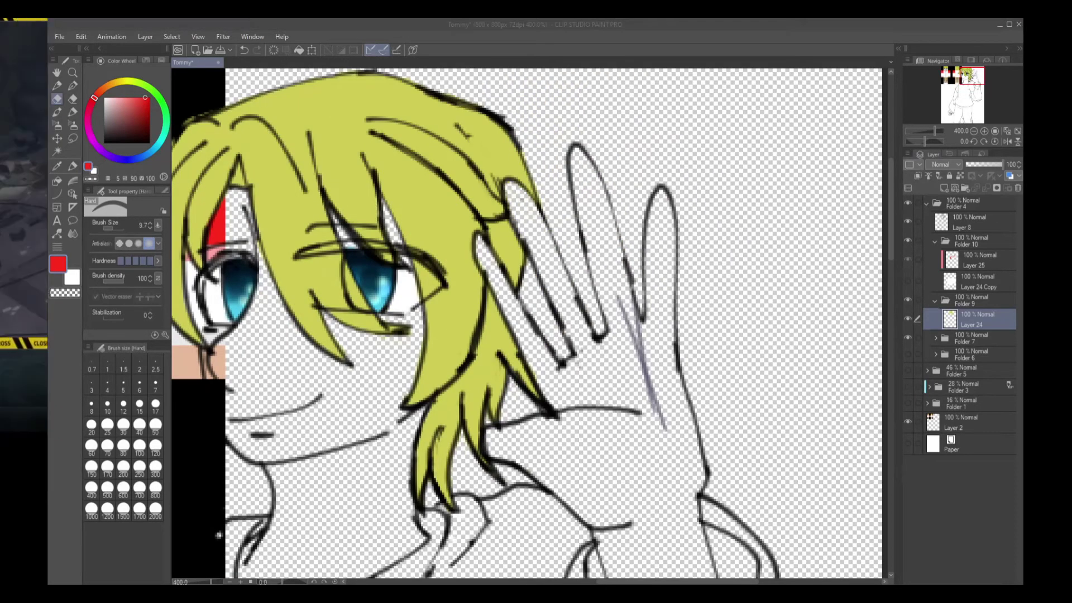
{"action": "left_click", "coordinate": [730, 172]}
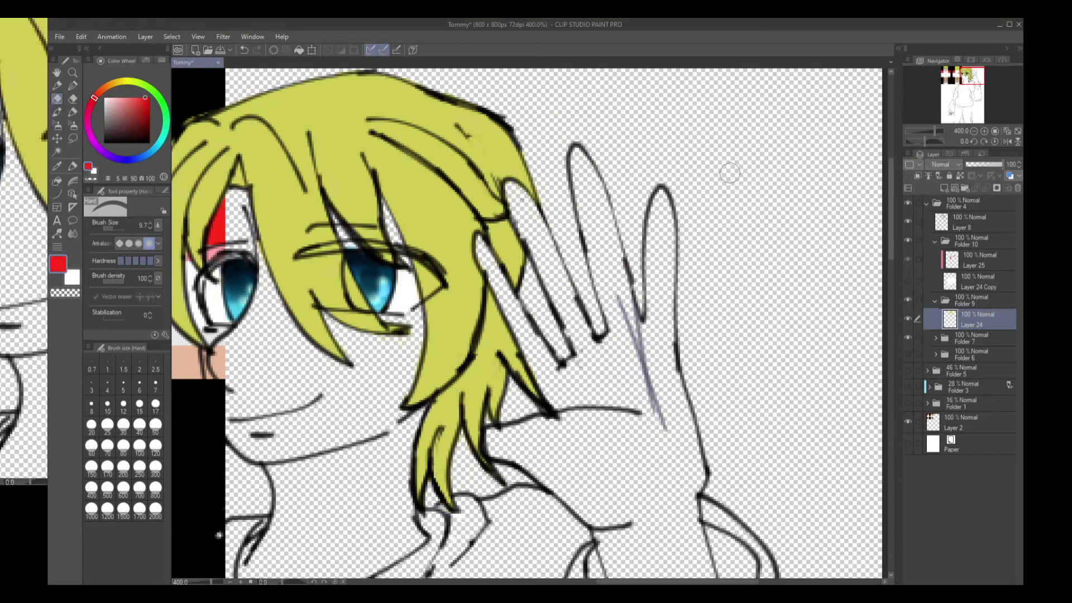
{"action": "left_click", "coordinate": [907, 284]}
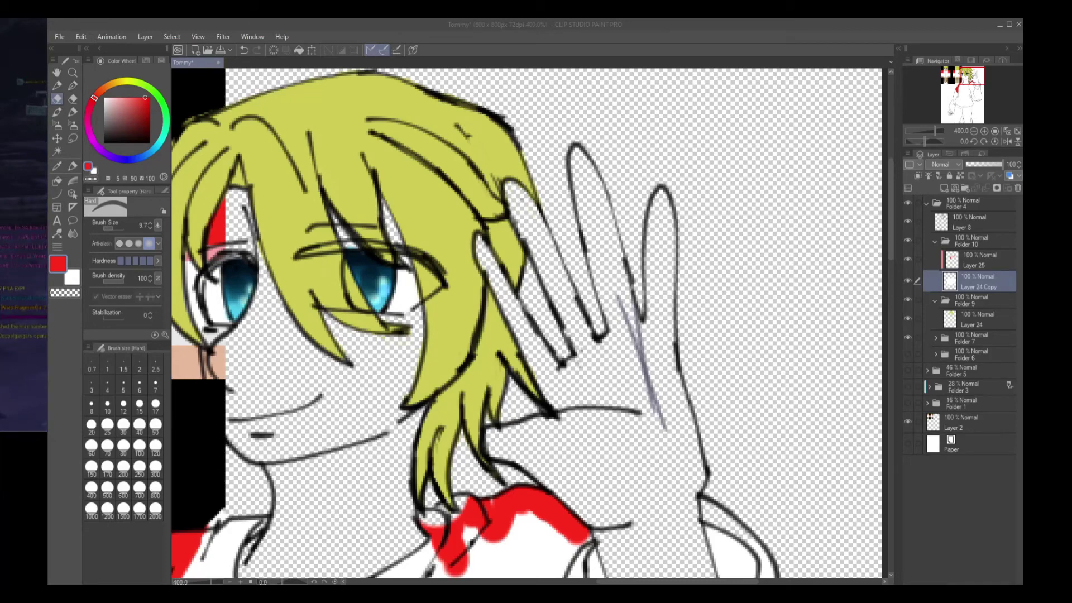
{"action": "scroll", "coordinate": [532, 323], "scroll_direction": "down", "scroll_amount": 5}
{"action": "key", "text": "p"}
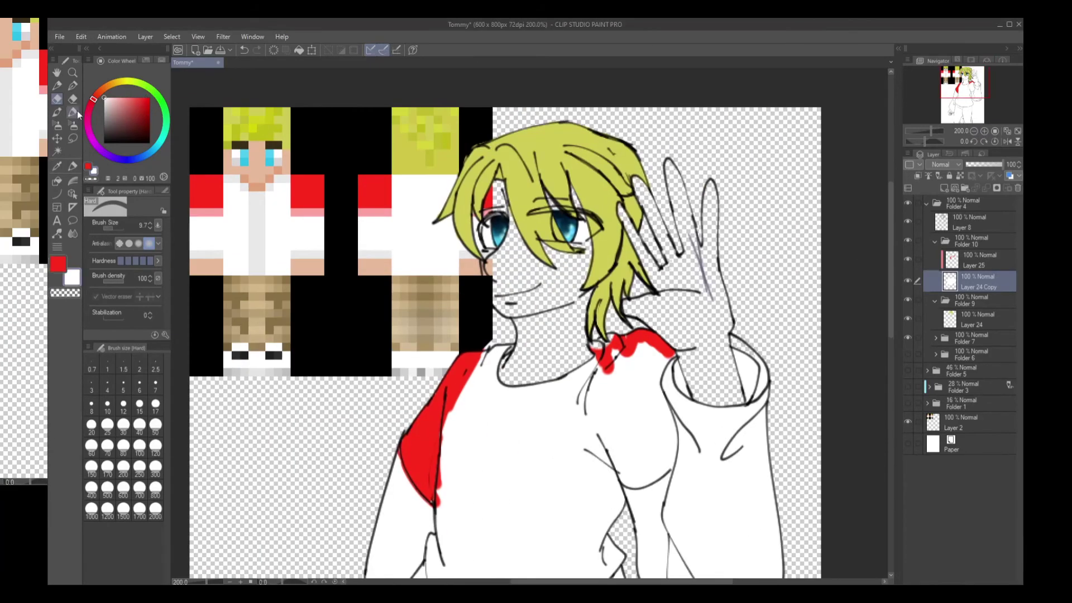
{"action": "scroll", "coordinate": [532, 251], "scroll_direction": "up", "scroll_amount": 6}
{"action": "left_click_drag", "start_coordinate": [532, 251], "coordinate": [545, 206]}
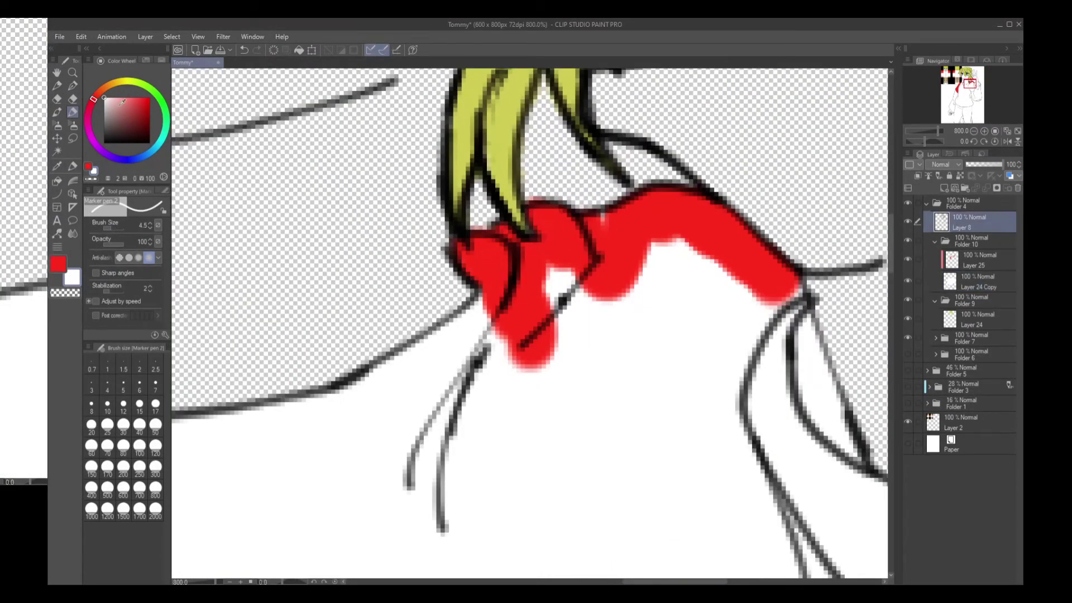
Fill the raised arm's shoulder red from the collar down to the sleeve seam with a larger Marker pen 2
{"action": "key", "text": "bracketright"}
{"action": "key", "text": "bracketright"}
{"action": "key", "text": "bracketright"}
{"action": "scroll", "coordinate": [615, 342], "scroll_direction": "down", "scroll_amount": 2}
{"action": "mouse_move", "coordinate": [502, 304]}
{"action": "left_mouse_down"}
{"action": "mouse_move", "coordinate": [536, 531]}
{"action": "mouse_move", "coordinate": [569, 567]}
{"action": "mouse_move", "coordinate": [517, 335]}
{"action": "mouse_move", "coordinate": [553, 441]}
{"action": "mouse_move", "coordinate": [665, 480]}
{"action": "mouse_move", "coordinate": [675, 430]}
{"action": "left_mouse_up"}
{"action": "left_click", "coordinate": [575, 324], "text": "alt"}
Trim the red overspill along the sleeve seam beside the raised arm
{"action": "key", "text": "alt+bracketright"}
{"action": "key", "text": "e"}
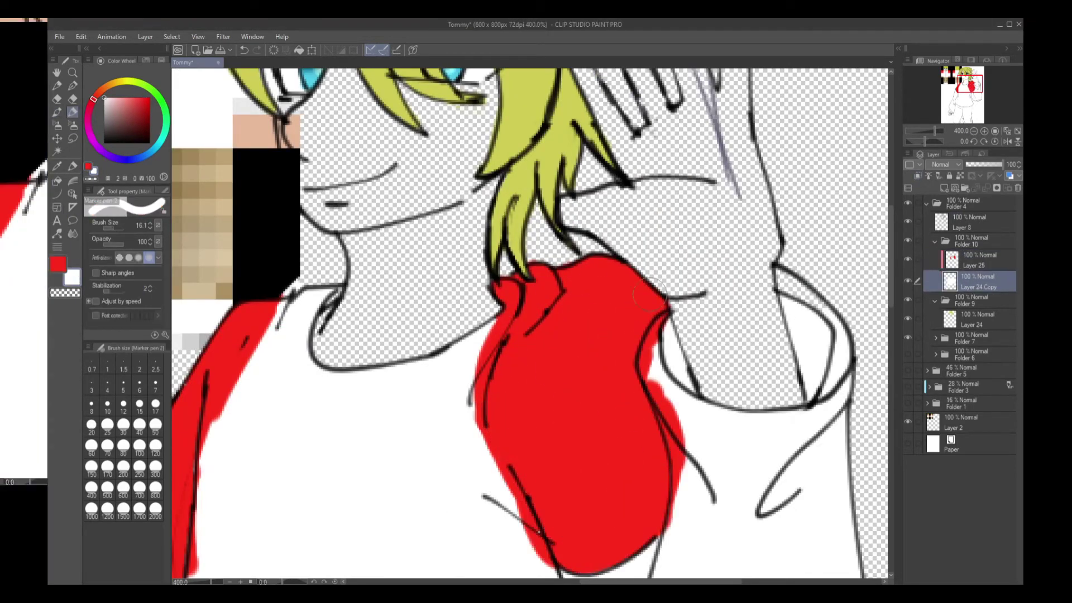
{"action": "left_click_drag", "start_coordinate": [654, 318], "coordinate": [672, 503]}
{"action": "key", "text": "p"}
{"action": "key", "text": "alt+bracketleft"}
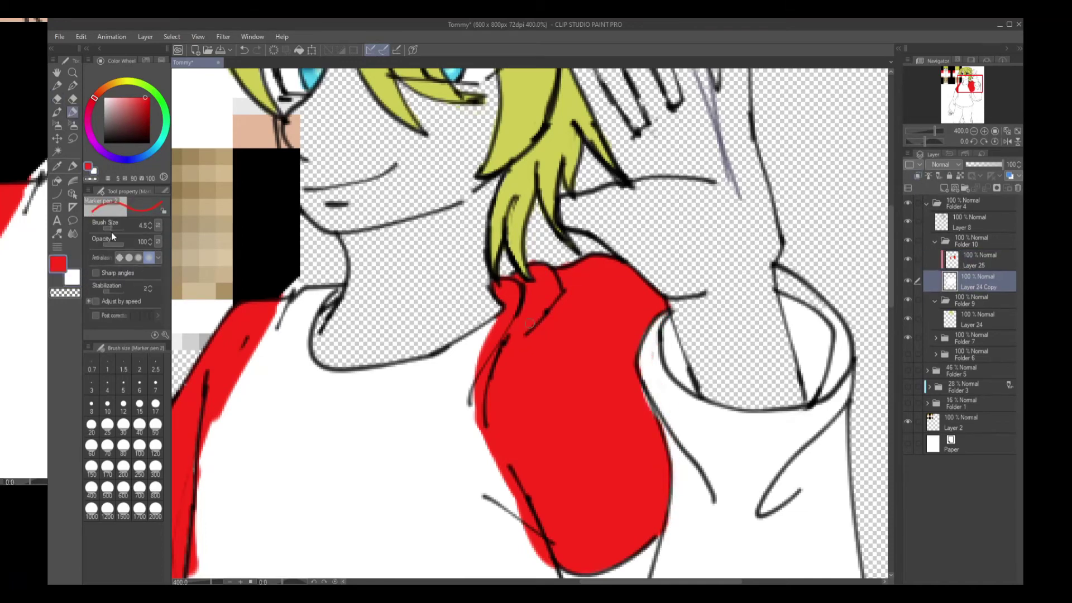
Set Marker pen 2 to size 7.5 and toggle the red Layer 25 off and on to check its coverage
{"action": "left_click_drag", "start_coordinate": [113, 234], "coordinate": [118, 234]}
{"action": "key", "text": "ctrl+minus"}
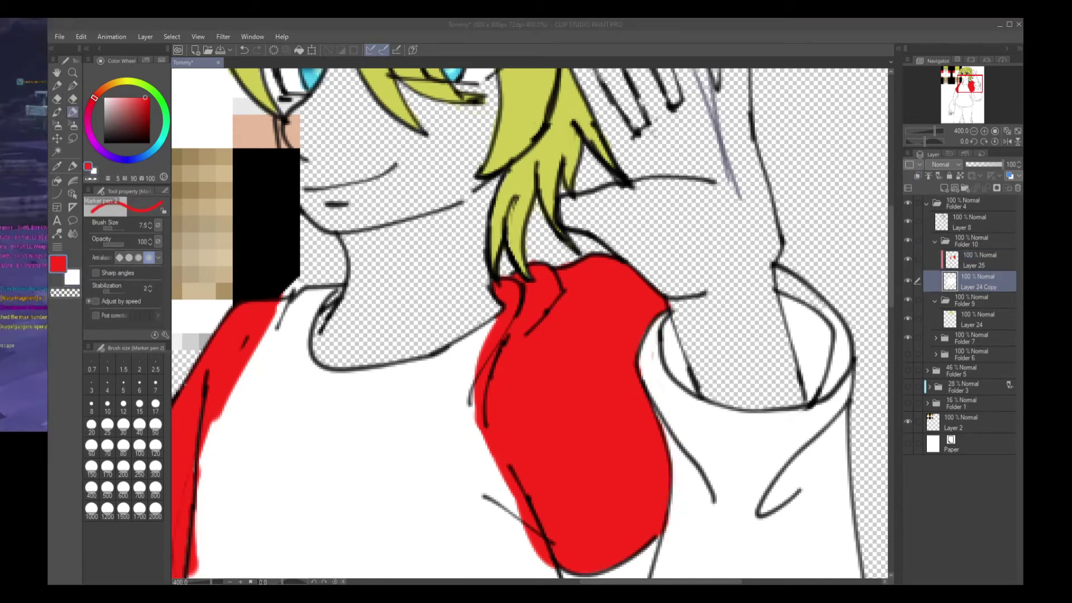
{"action": "left_click", "coordinate": [908, 259]}
{"action": "left_click", "coordinate": [908, 259]}
{"action": "key", "text": "ctrl+plus"}
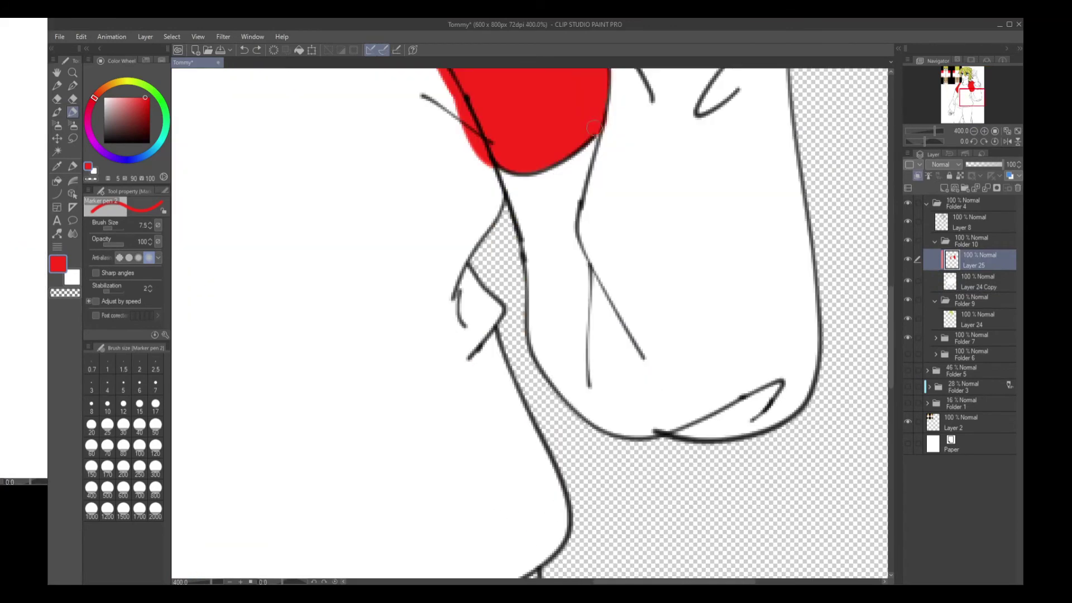
Clean up the red overspill past the seam of the lowered arm's shoulder with the Hard eraser
{"action": "scroll", "coordinate": [530, 324], "scroll_direction": "up", "scroll_amount": 4}
{"action": "key", "text": "alt+bracketright"}
{"action": "key", "text": "e"}
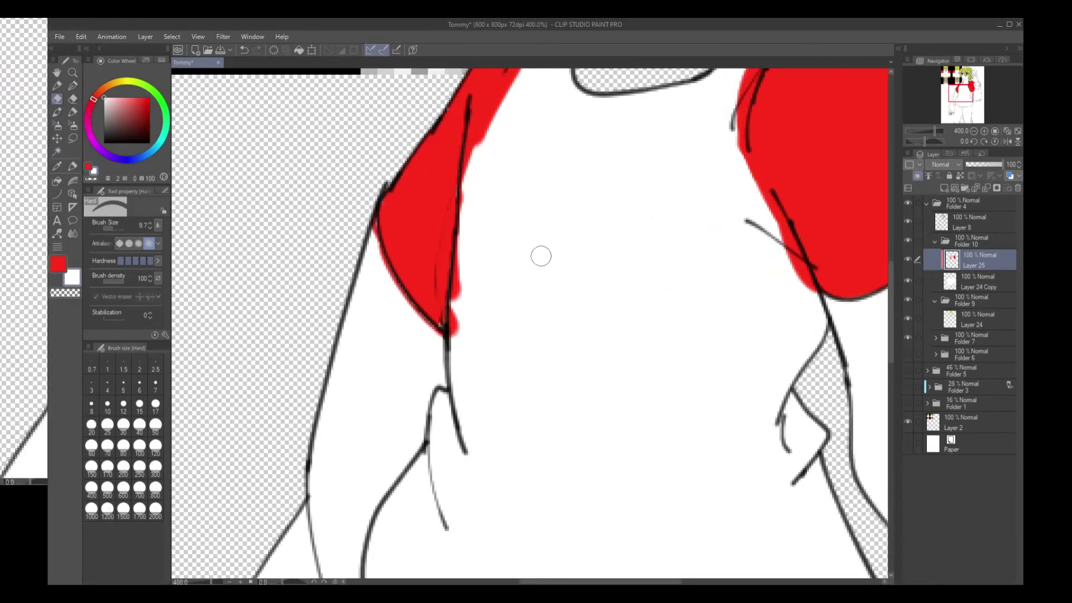
{"action": "key", "text": "alt+bracketleft"}
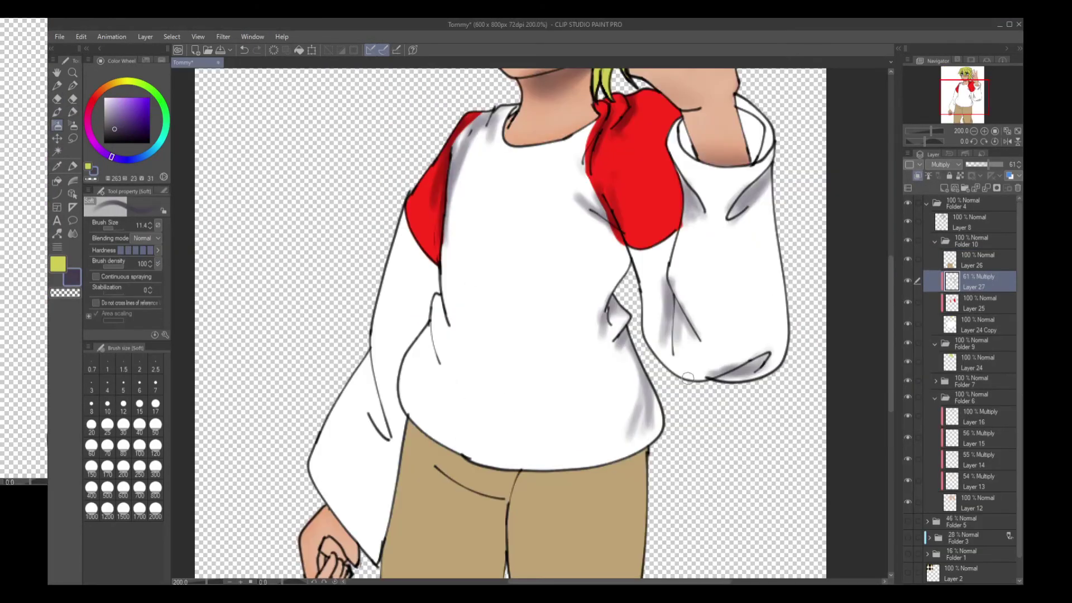
Shade and blend grey-violet shadows on the lowered sleeve and the adjoining side of the shirt on Multiply Layer 27
{"action": "mouse_move", "coordinate": [365, 360]}
{"action": "left_mouse_down"}
{"action": "mouse_move", "coordinate": [335, 503]}
{"action": "mouse_move", "coordinate": [363, 386]}
{"action": "left_mouse_up"}
{"action": "left_click_drag", "start_coordinate": [399, 234], "coordinate": [391, 341]}
{"action": "left_click_drag", "start_coordinate": [441, 257], "coordinate": [425, 374]}
{"action": "key", "text": "b"}
{"action": "left_click_drag", "start_coordinate": [391, 268], "coordinate": [380, 385]}
{"action": "left_click_drag", "start_coordinate": [335, 424], "coordinate": [330, 496]}
{"action": "left_click_drag", "start_coordinate": [402, 279], "coordinate": [410, 386]}
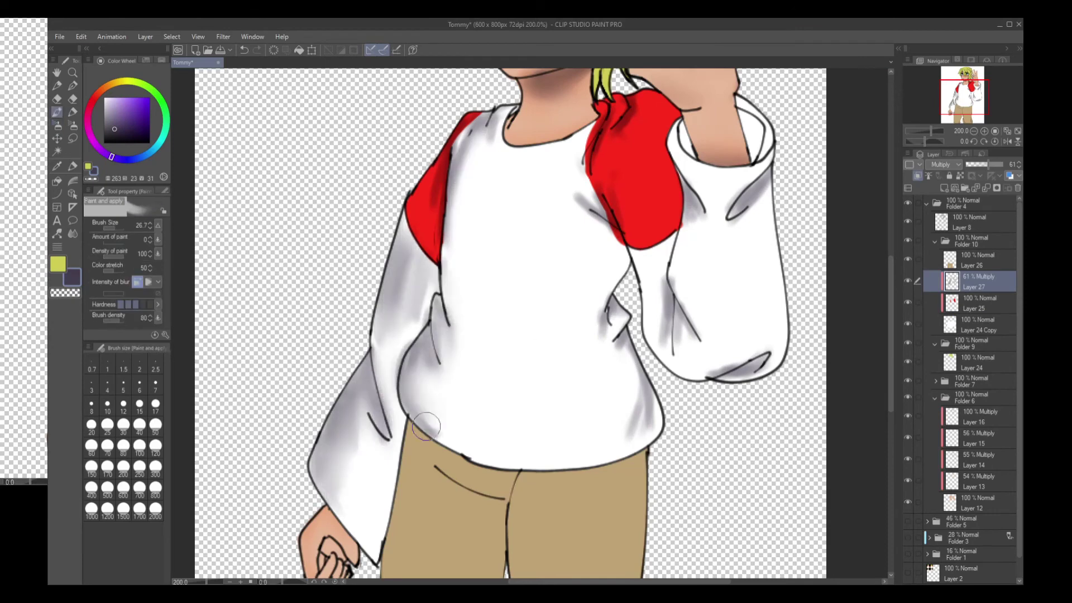
Soften the shadows around the raised sleeve's inner folds and the shirt's lower side on Layer 27 with the Soft brush
{"action": "key", "text": "alt+bracketleft"}
{"action": "key", "text": "e"}
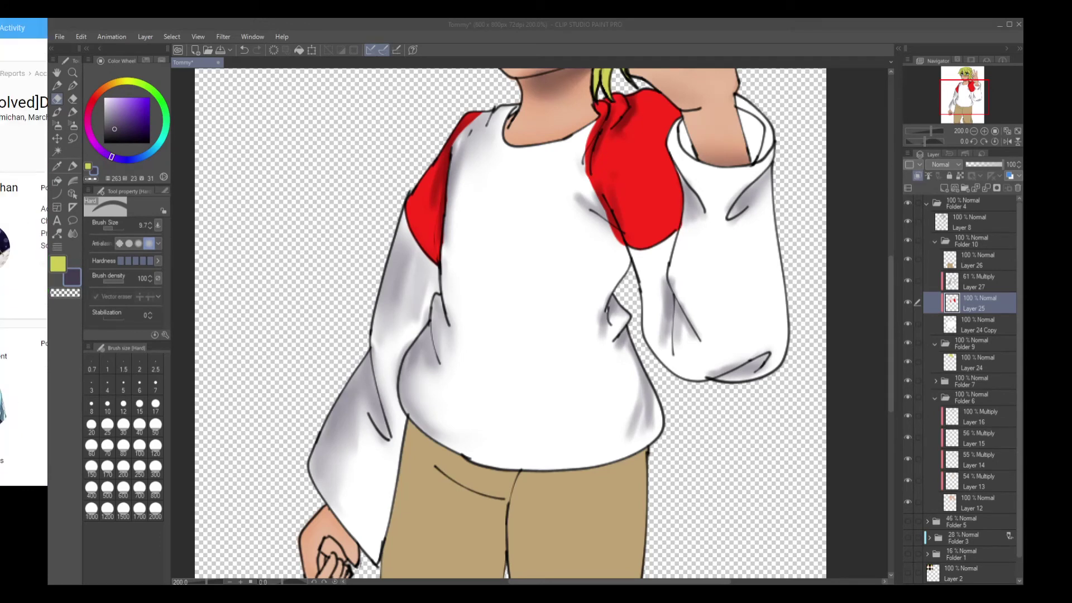
{"action": "key", "text": "b"}
{"action": "key", "text": "alt+bracketright"}
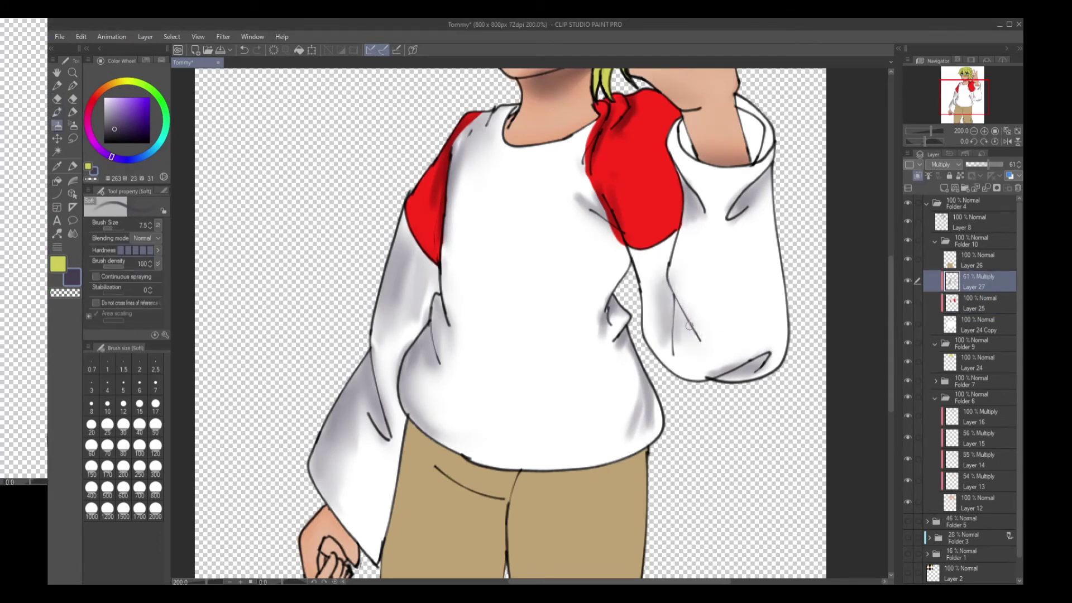
{"action": "left_click_drag", "start_coordinate": [690, 325], "coordinate": [665, 333]}
{"action": "mouse_move", "coordinate": [581, 427]}
{"action": "left_mouse_down"}
{"action": "mouse_move", "coordinate": [531, 461]}
{"action": "mouse_move", "coordinate": [617, 390]}
{"action": "mouse_move", "coordinate": [687, 235]}
{"action": "left_mouse_up"}
{"action": "key", "text": "b"}
{"action": "key", "text": "b"}
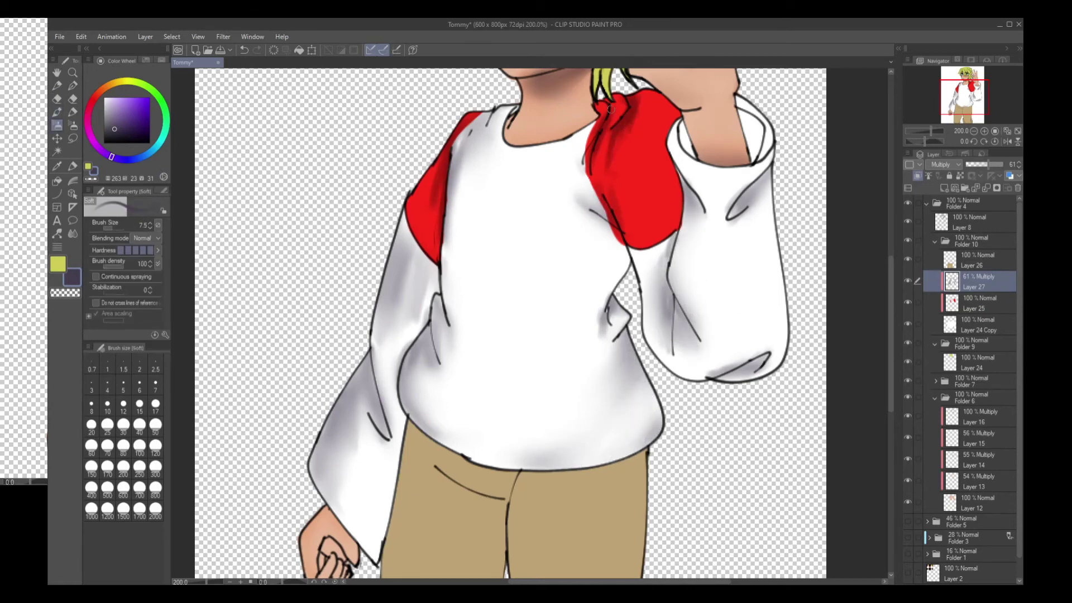
Add a clipped Multiply layer above Layer 27 at 51% opacity and choose a darker blue-violet for Marker pen 2
{"action": "key", "text": "e"}
{"action": "scroll", "coordinate": [867, 494], "scroll_direction": "up", "scroll_amount": 2}
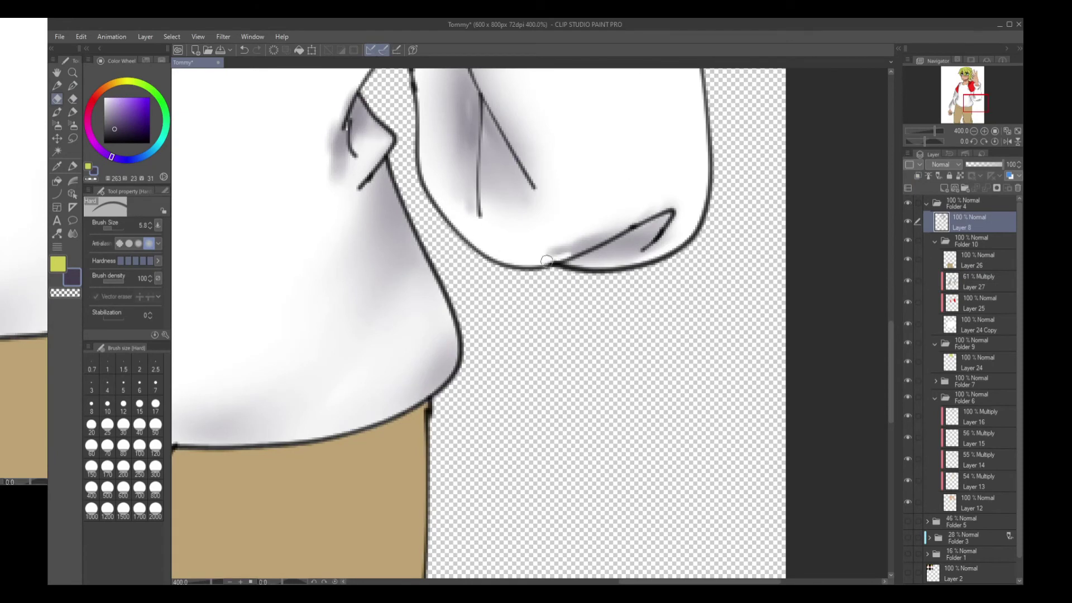
{"action": "left_click", "coordinate": [978, 324]}
{"action": "key", "text": "p"}
{"action": "left_click", "coordinate": [117, 120]}
{"action": "key", "text": "ctrl+shift+n"}
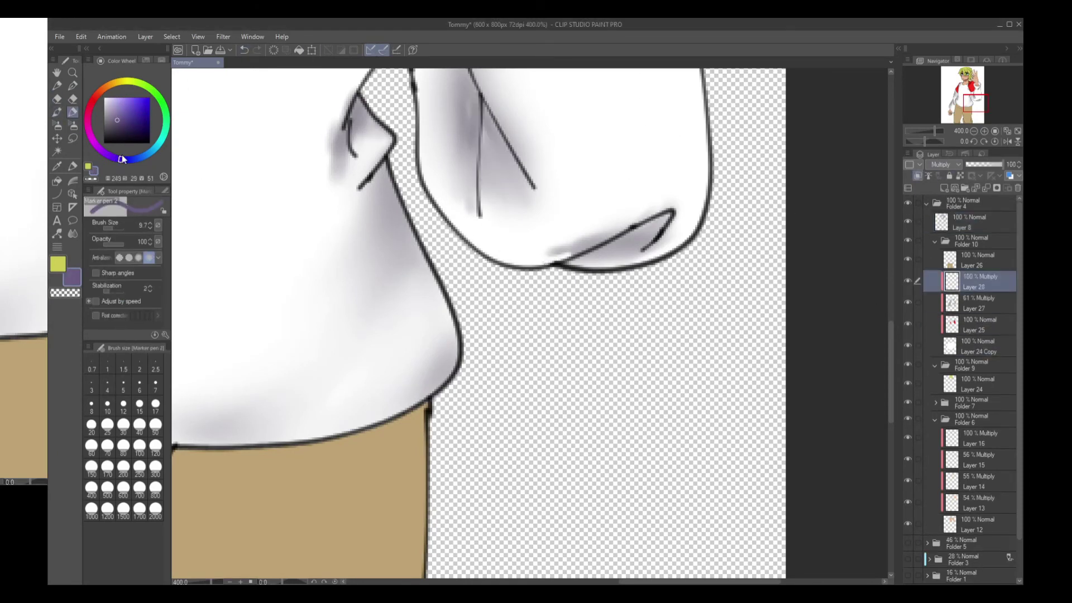
{"action": "left_click_drag", "start_coordinate": [1001, 164], "coordinate": [983, 165]}
Paint darker blue-violet shadows into the raised sleeve's elbow folds and the shirt's side creases, then blend their edges
{"action": "key", "text": "b"}
{"action": "left_click_drag", "start_coordinate": [466, 95], "coordinate": [502, 179]}
{"action": "left_click_drag", "start_coordinate": [329, 112], "coordinate": [413, 262]}
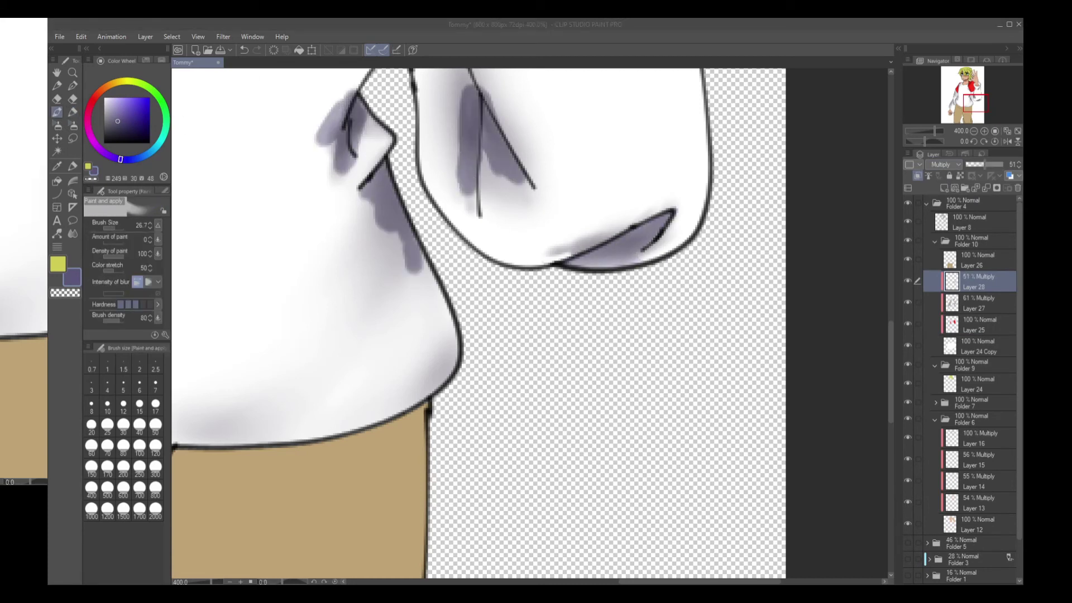
{"action": "left_click", "coordinate": [998, 25]}
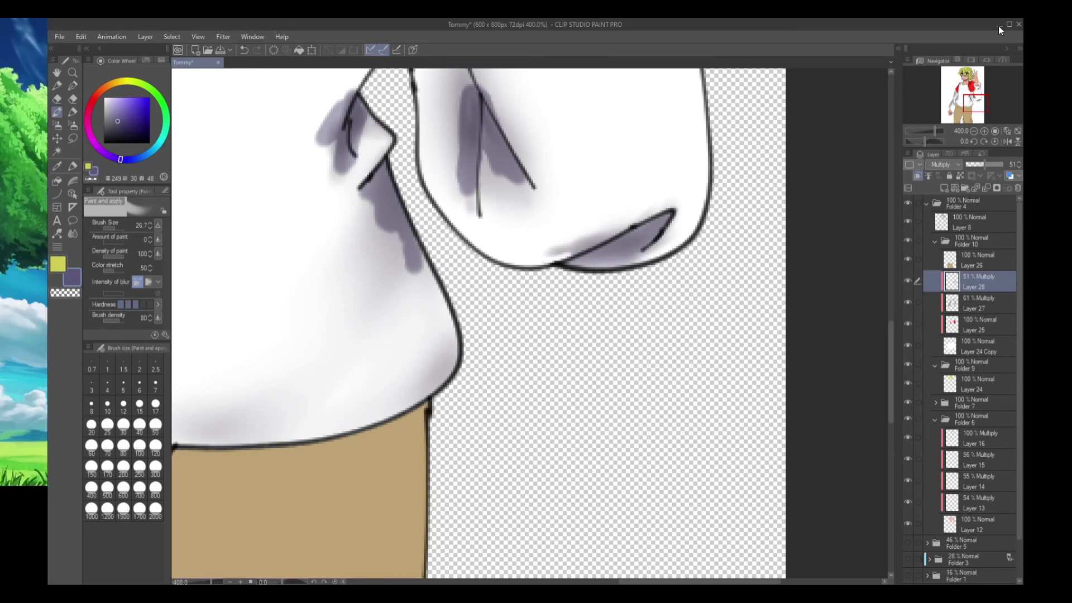
{"action": "mouse_move", "coordinate": [469, 98]}
{"action": "left_mouse_down"}
{"action": "mouse_move", "coordinate": [477, 204]}
{"action": "mouse_move", "coordinate": [525, 189]}
{"action": "left_mouse_up"}
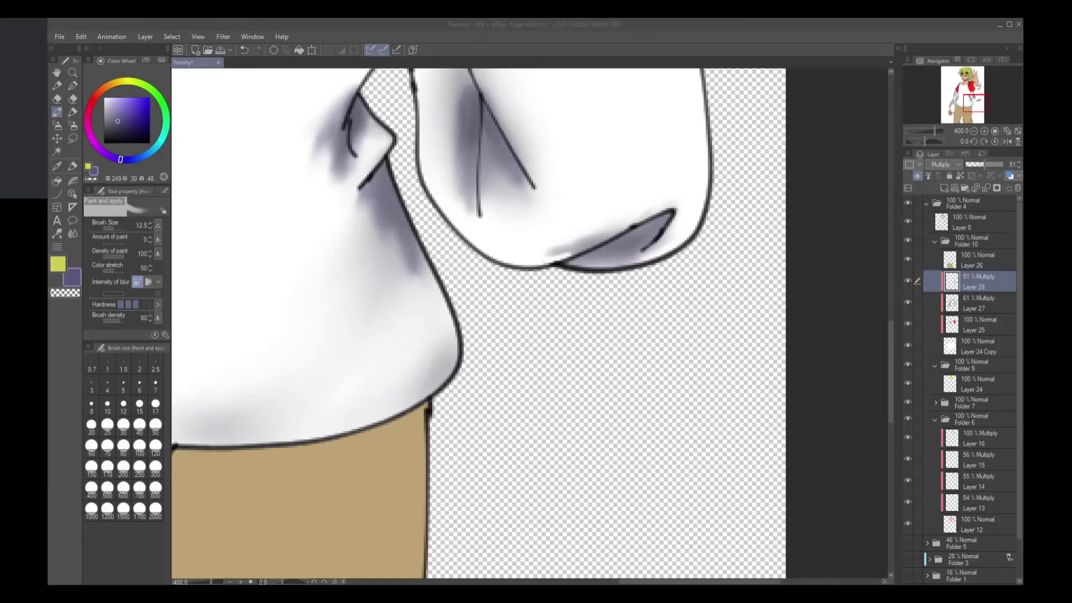
{"action": "left_click", "coordinate": [997, 26]}
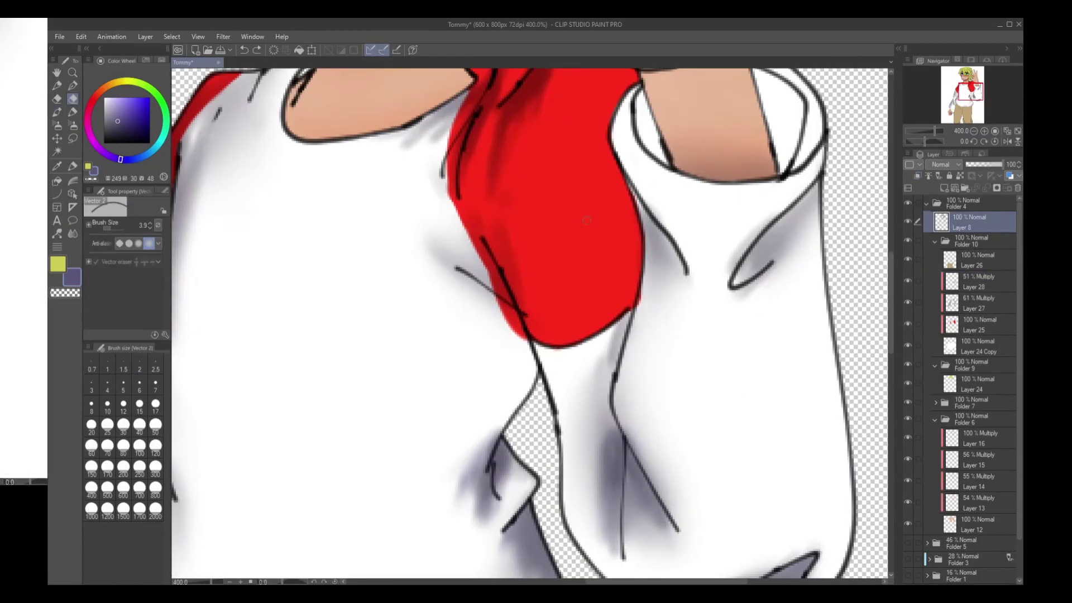
Shade and blend the shirt below the raised arm's armpit crease and the inside of the cuff on Layer 28
{"action": "left_click", "coordinate": [57, 112]}
{"action": "left_click", "coordinate": [977, 281]}
{"action": "mouse_move", "coordinate": [424, 251]}
{"action": "left_mouse_down"}
{"action": "mouse_move", "coordinate": [525, 402]}
{"action": "mouse_move", "coordinate": [502, 430]}
{"action": "left_mouse_up"}
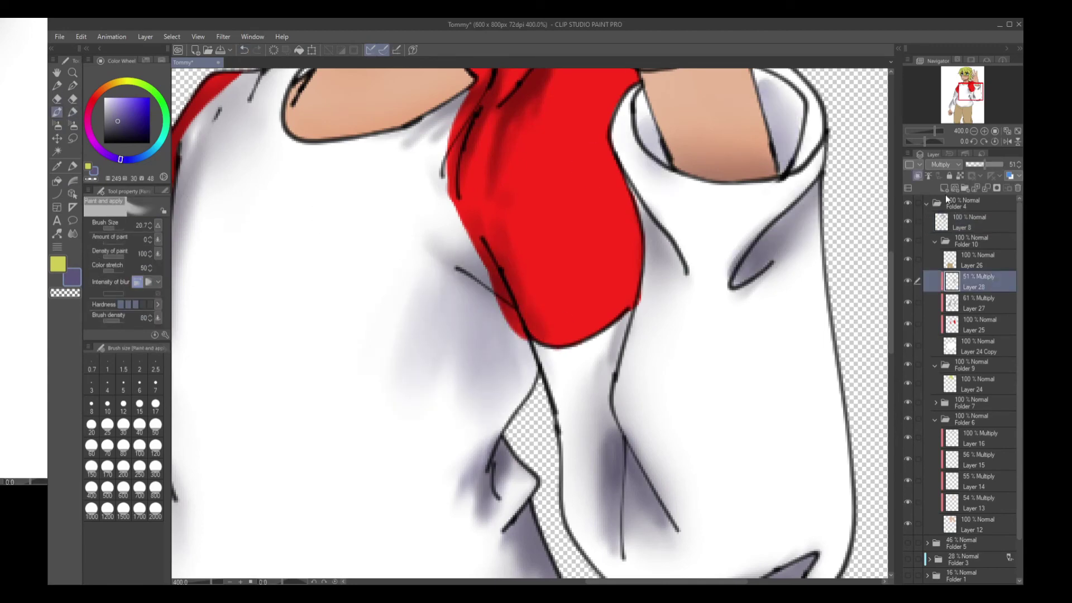
{"action": "scroll", "coordinate": [599, 386], "scroll_direction": "down", "scroll_amount": 5}
{"action": "key", "text": "b"}
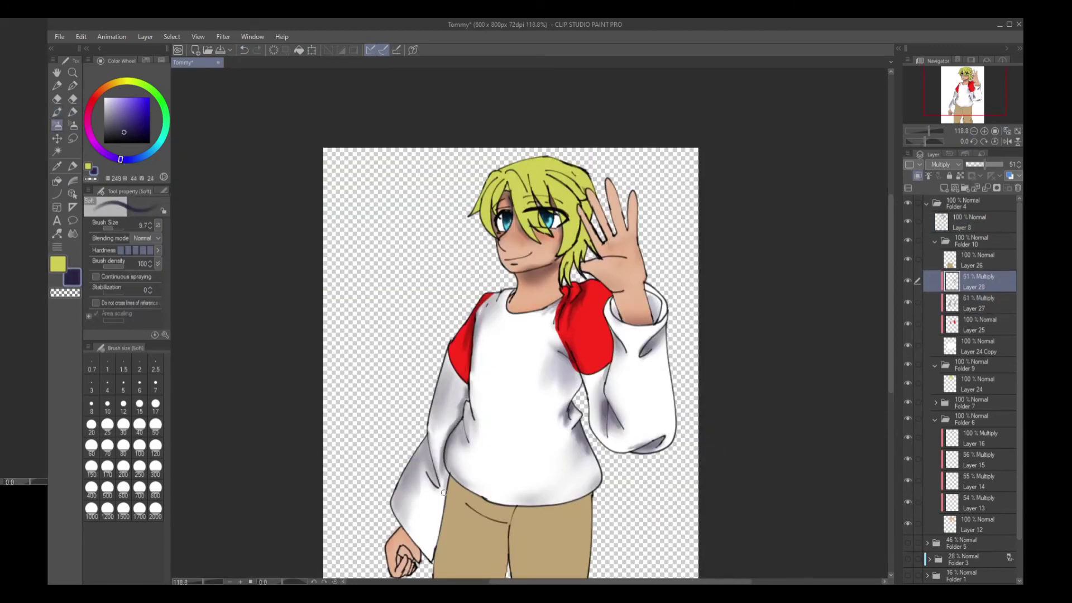
{"action": "key", "text": "j"}
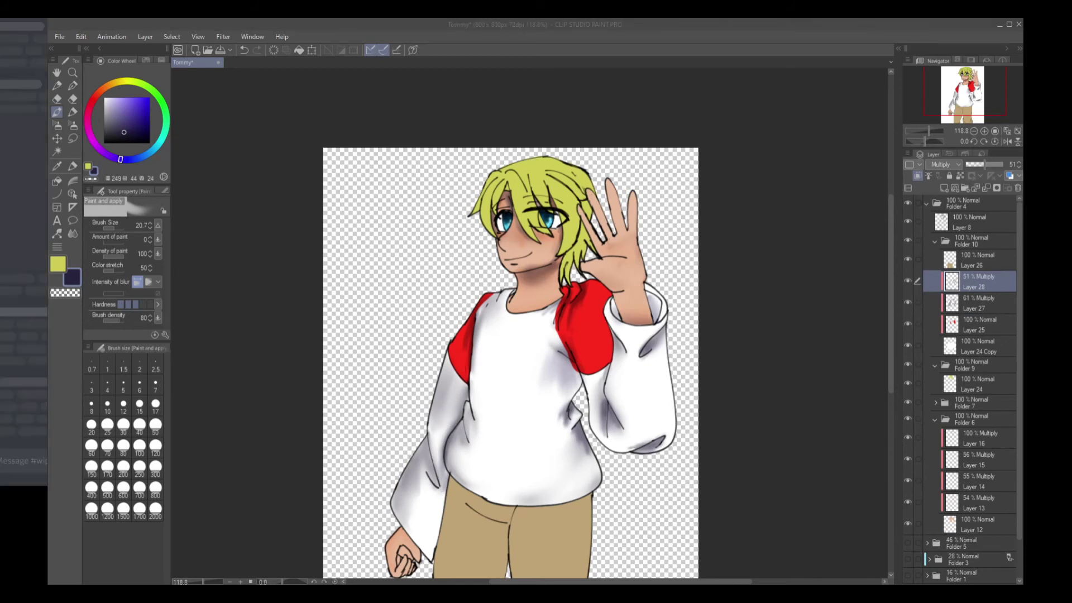
Add a clipped Multiply layer above the trousers' colour layer and choose a blue-violet shading colour
{"action": "key", "text": "ctrl+shift+n"}
{"action": "key", "text": "b"}
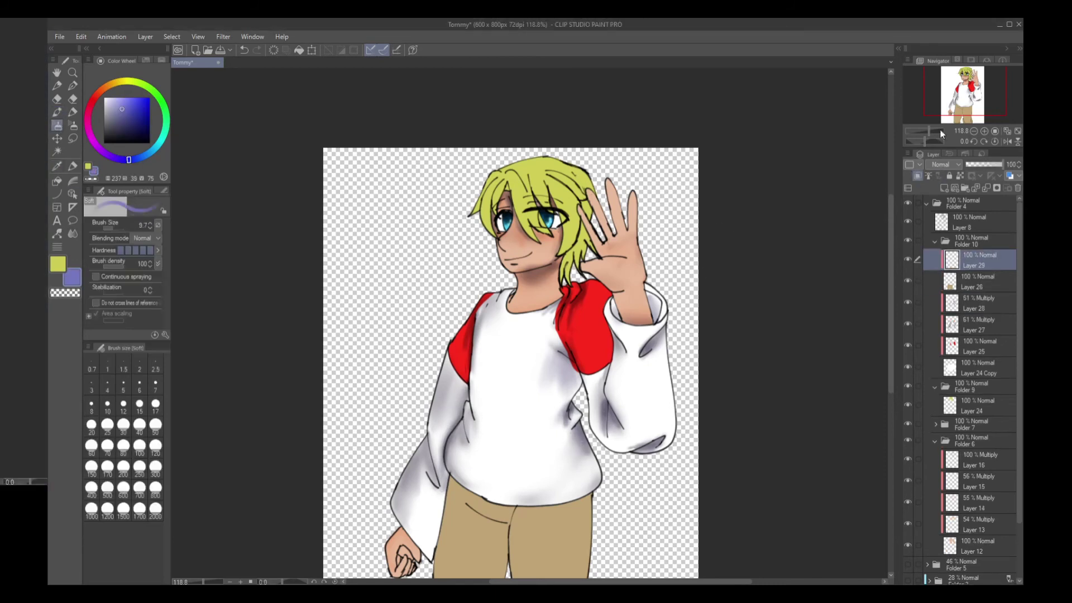
{"action": "scroll", "coordinate": [577, 342], "scroll_direction": "down", "scroll_amount": 5}
Try shading the trouser legs in blue-violet on the new Multiply layer
{"action": "left_click_drag", "start_coordinate": [577, 472], "coordinate": [577, 342]}
{"action": "key", "text": "j"}
{"action": "left_click_drag", "start_coordinate": [441, 330], "coordinate": [461, 466]}
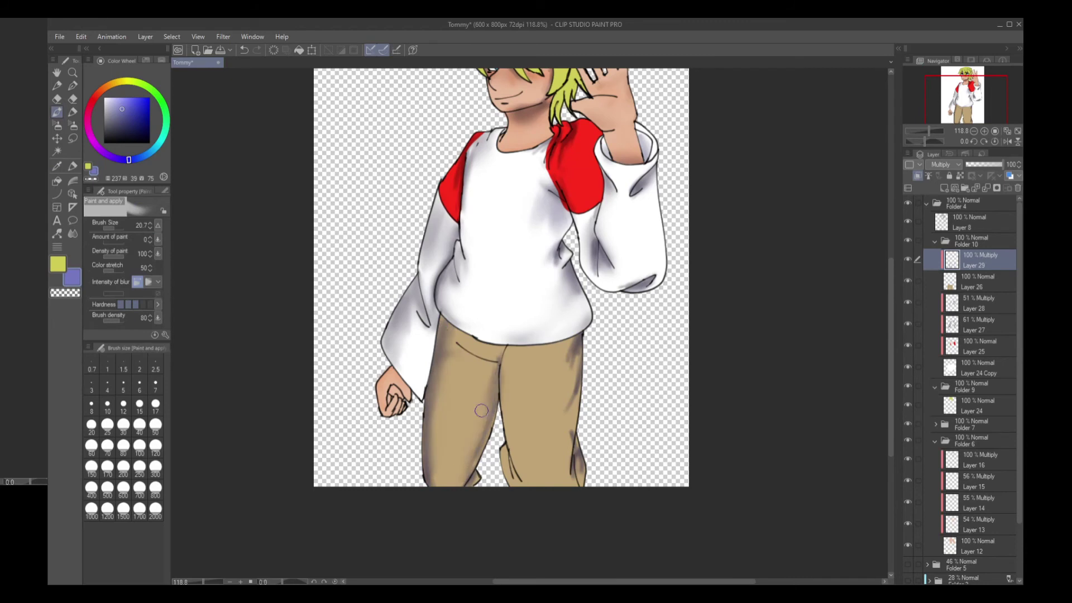
Undo the violet shading and shade the trouser legs' edges and hems in a muted tan with the Soft brush
{"action": "left_click", "coordinate": [536, 391], "text": "ctrl+shift"}
{"action": "left_click", "coordinate": [536, 391], "text": "alt"}
{"action": "key", "text": "p"}
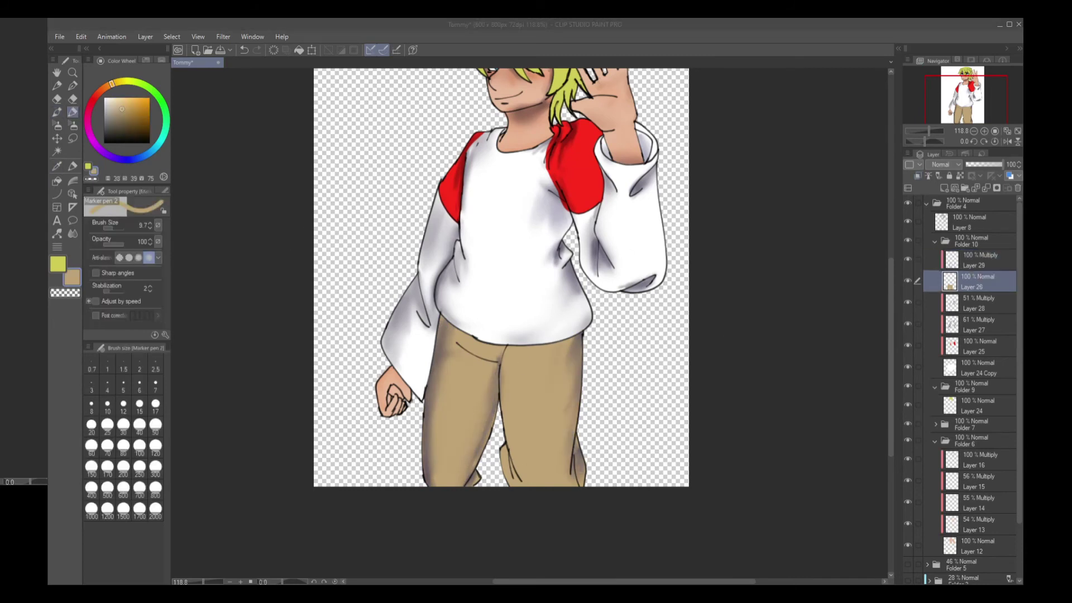
{"action": "key", "text": "ctrl+z"}
{"action": "key", "text": "b"}
{"action": "key", "text": "ctrl+plus"}
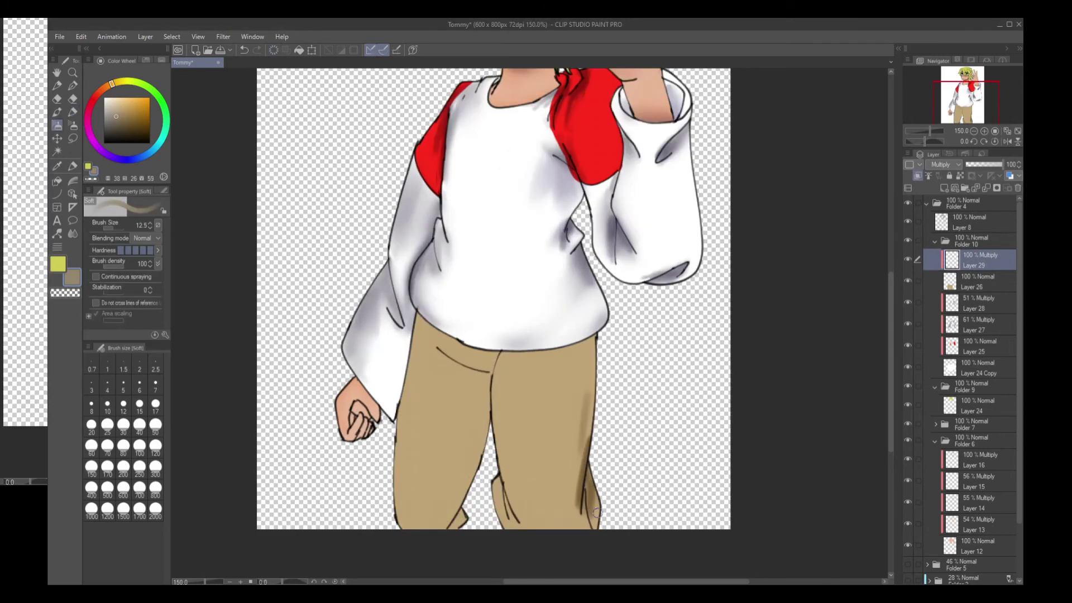
{"action": "left_click_drag", "start_coordinate": [494, 357], "coordinate": [448, 529]}
{"action": "left_click_drag", "start_coordinate": [416, 318], "coordinate": [408, 525]}
{"action": "left_click_drag", "start_coordinate": [505, 396], "coordinate": [580, 486]}
Blend the tan shadows across both knees and thighs with the Paint and apply tool
{"action": "key", "text": "j"}
{"action": "mouse_move", "coordinate": [419, 413]}
{"action": "left_mouse_down"}
{"action": "mouse_move", "coordinate": [446, 481]}
{"action": "mouse_move", "coordinate": [503, 369]}
{"action": "mouse_move", "coordinate": [559, 475]}
{"action": "left_mouse_up"}
{"action": "left_click_drag", "start_coordinate": [435, 391], "coordinate": [425, 446]}
Draw short black crease lines on the trousers just below the shirt hem on Layer 8 with the size 6 Messy lineart pen
{"action": "left_click", "coordinate": [403, 528], "text": "ctrl+shift"}
{"action": "left_click", "coordinate": [404, 528], "text": "alt"}
{"action": "key", "text": "p"}
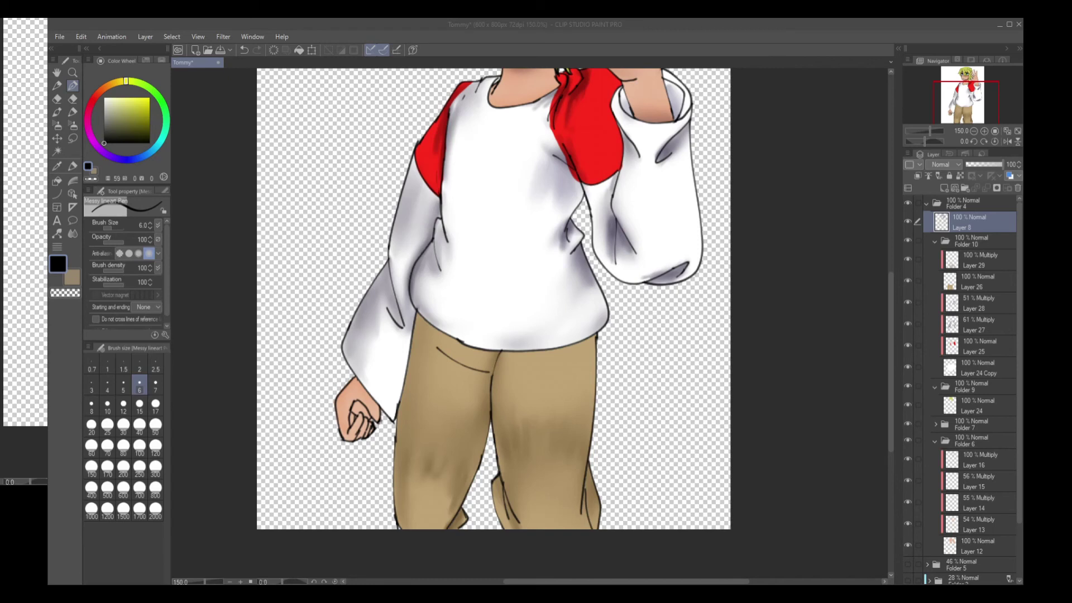
{"action": "left_click", "coordinate": [424, 458], "text": "alt"}
{"action": "left_click", "coordinate": [424, 457], "text": "ctrl+shift"}
{"action": "key", "text": "p"}
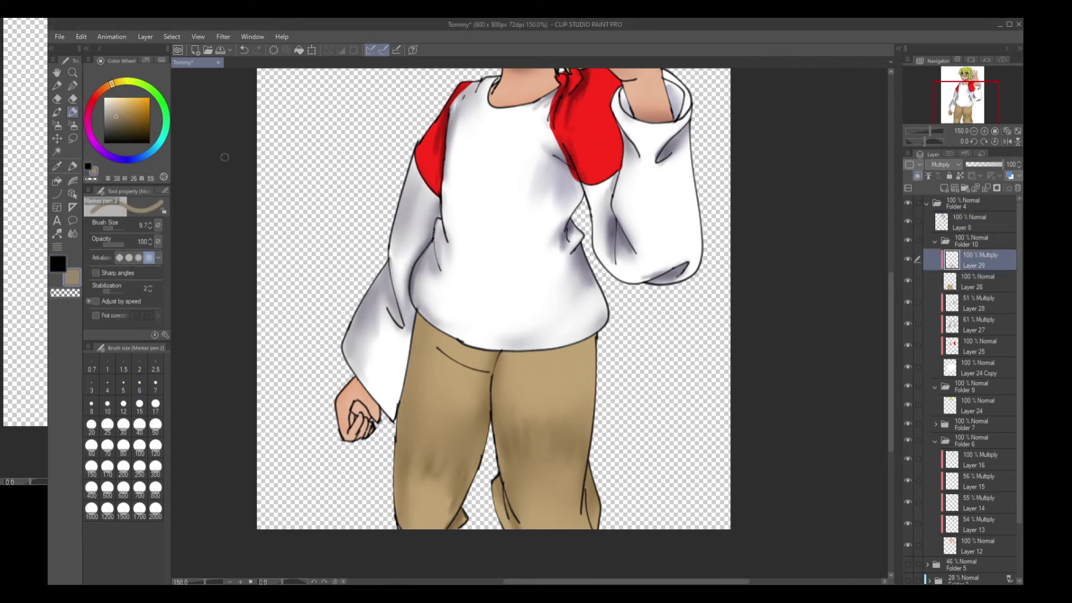
{"action": "key", "text": "p"}
{"action": "left_click", "coordinate": [491, 369], "text": "alt"}
{"action": "left_click", "coordinate": [491, 369], "text": "ctrl+shift"}
{"action": "left_click_drag", "start_coordinate": [455, 340], "coordinate": [465, 360]}
{"action": "left_click_drag", "start_coordinate": [472, 348], "coordinate": [484, 368]}
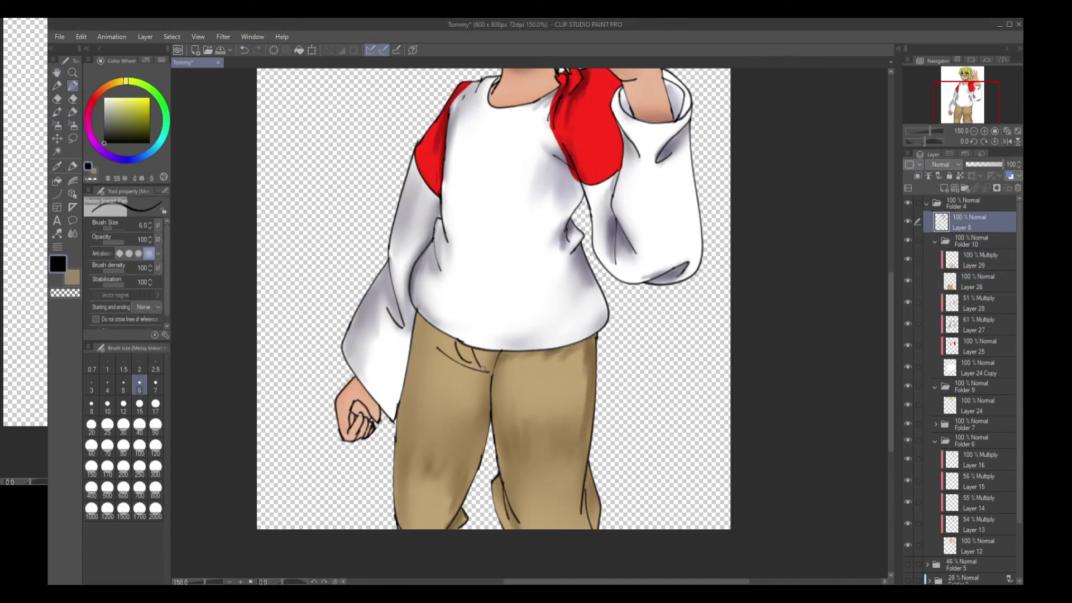
Blend the trouser shading beneath the shirt hem on Multiply Layer 29 and show the whole canvas
{"action": "key", "text": "j"}
{"action": "left_click", "coordinate": [547, 327], "text": "ctrl+shift"}
{"action": "key", "text": "ctrl+alt+0"}
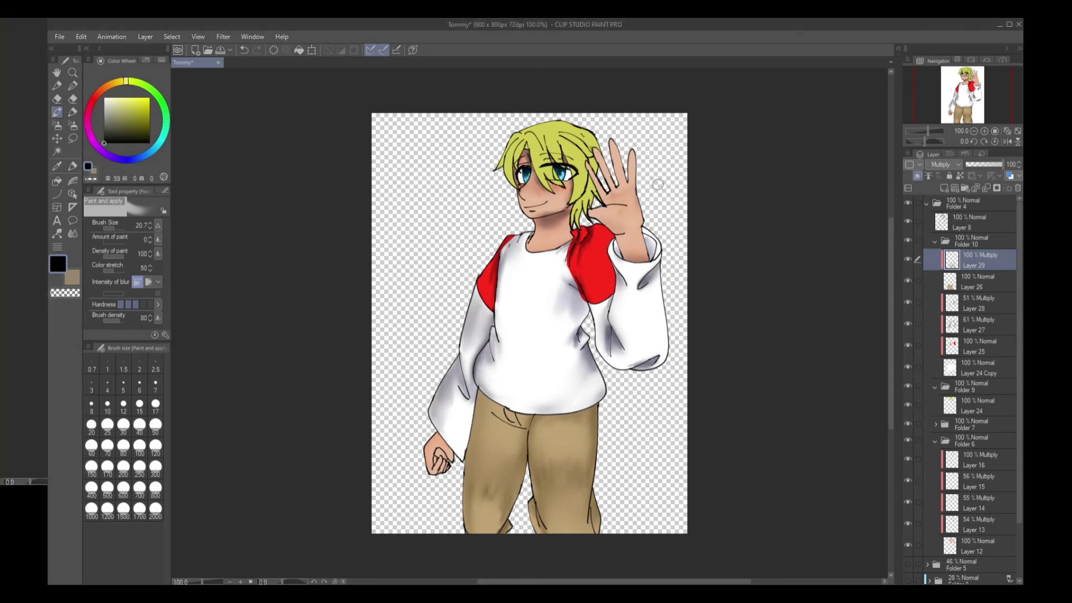
Fill a large rectangle inset from the canvas edges with yellow-green behind the character and show the Paper layer
{"action": "key", "text": "m"}
{"action": "left_click_drag", "start_coordinate": [394, 131], "coordinate": [563, 352]}
{"action": "left_click", "coordinate": [393, 131]}
{"action": "left_click_drag", "start_coordinate": [383, 125], "coordinate": [670, 514]}
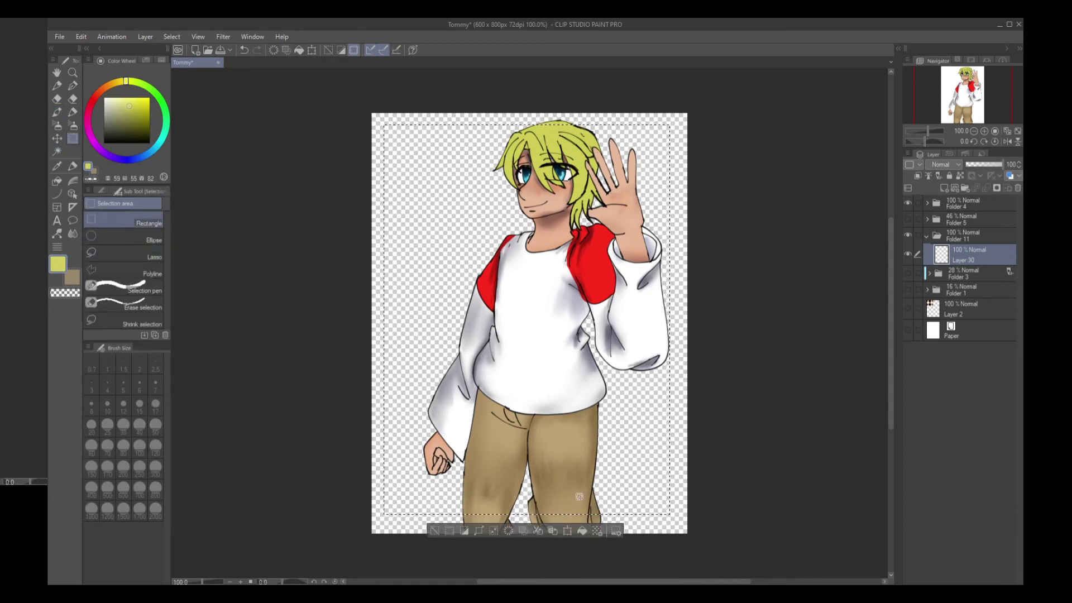
{"action": "key", "text": "alt+Delete"}
{"action": "left_click", "coordinate": [908, 330]}
{"action": "key", "text": "ctrl+d"}
Make a pale-yellow square frame in the canvas's upper-left corner on a new layer above the background rectangle
{"action": "left_click", "coordinate": [945, 189]}
{"action": "left_click", "coordinate": [119, 88]}
{"action": "left_click_drag", "start_coordinate": [375, 116], "coordinate": [479, 217]}
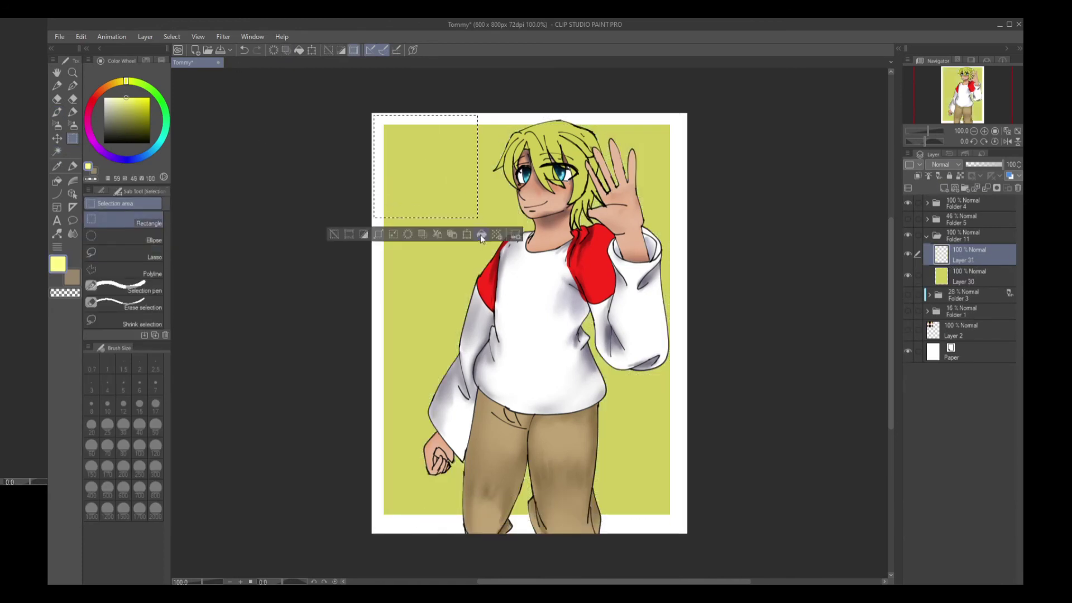
{"action": "key", "text": "alt+Delete"}
{"action": "left_click", "coordinate": [433, 232]}
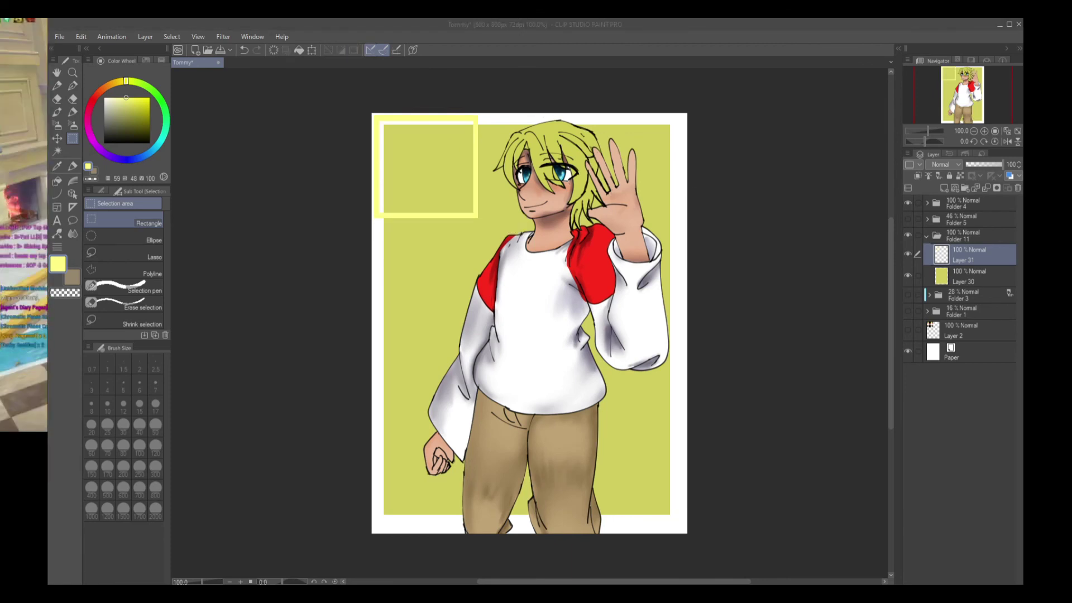
Set the frame layer to Multiply and scale down the yellow-green background rectangle
{"action": "left_click", "coordinate": [351, 79]}
{"action": "key", "text": "alt+bracketleft"}
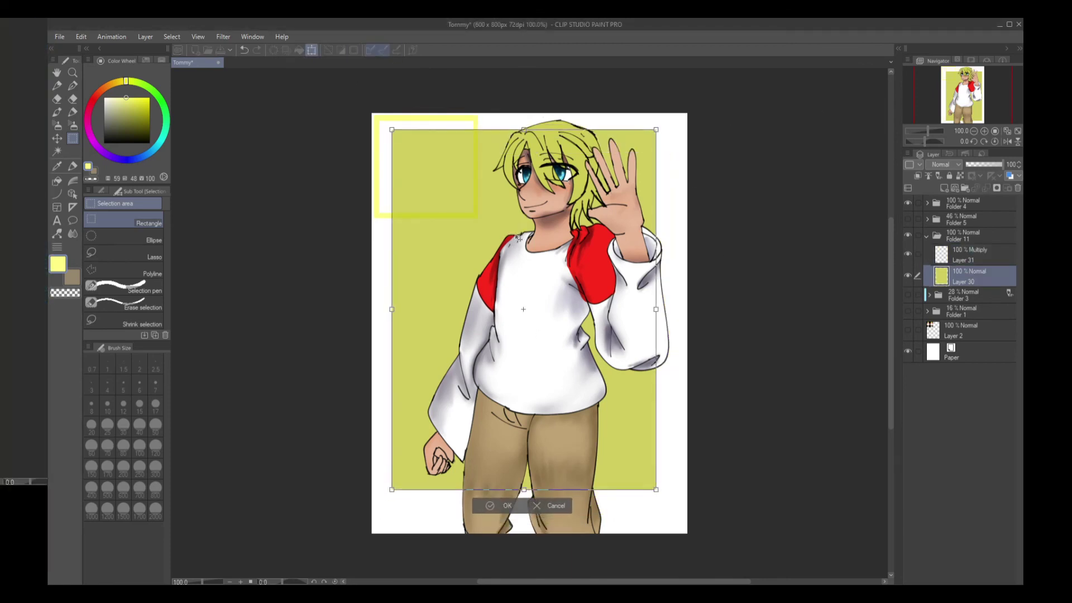
{"action": "key", "text": "alt+bracketright"}
Duplicate the pale-yellow frame three times and move the copies to the other three canvas corners
{"action": "key", "text": "ctrl+j"}
{"action": "key", "text": "ctrl+j"}
{"action": "key", "text": "ctrl+j"}
{"action": "key", "text": "k"}
{"action": "left_click_drag", "start_coordinate": [424, 167], "coordinate": [424, 475]}
{"action": "key", "text": "alt+bracketleft"}
{"action": "key", "text": "alt+bracketleft"}
{"action": "left_click_drag", "start_coordinate": [479, 229], "coordinate": [684, 539]}
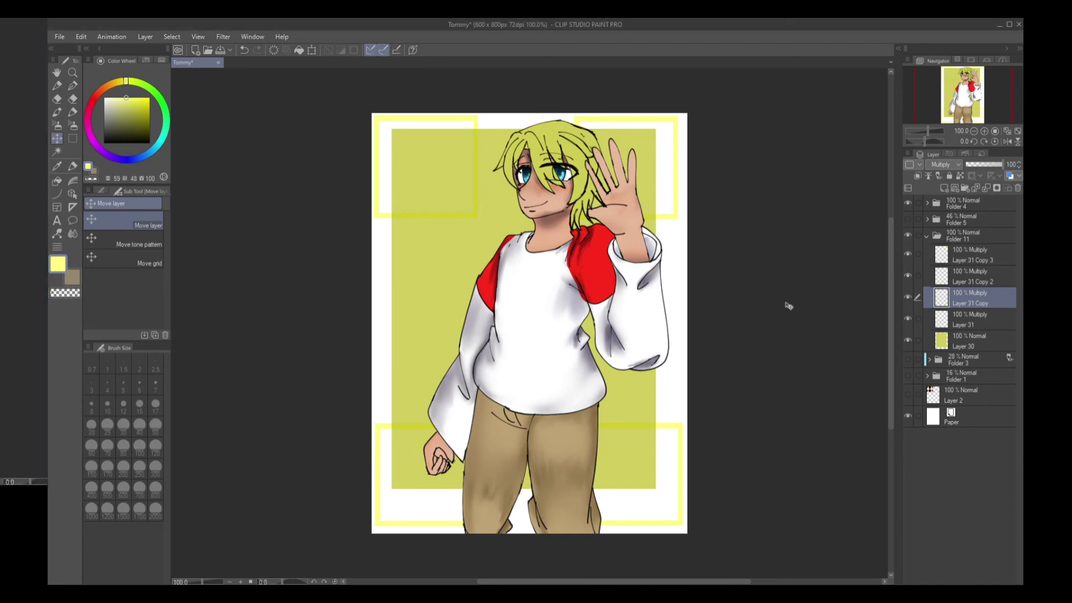
Add an orange-filled Overlay layer at 51% opacity directly above background Folder 11
{"action": "key", "text": "ctrl+shift+n"}
{"action": "key", "text": "alt+BackSpace"}
{"action": "left_click_drag", "start_coordinate": [1004, 164], "coordinate": [984, 166]}
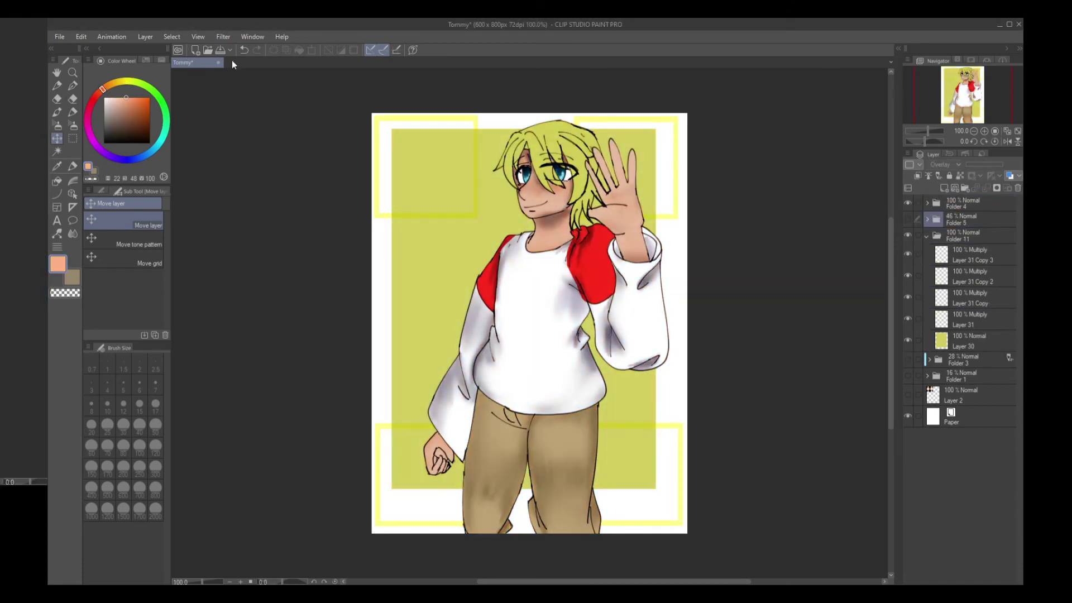
{"action": "left_click_drag", "start_coordinate": [966, 207], "coordinate": [967, 258]}
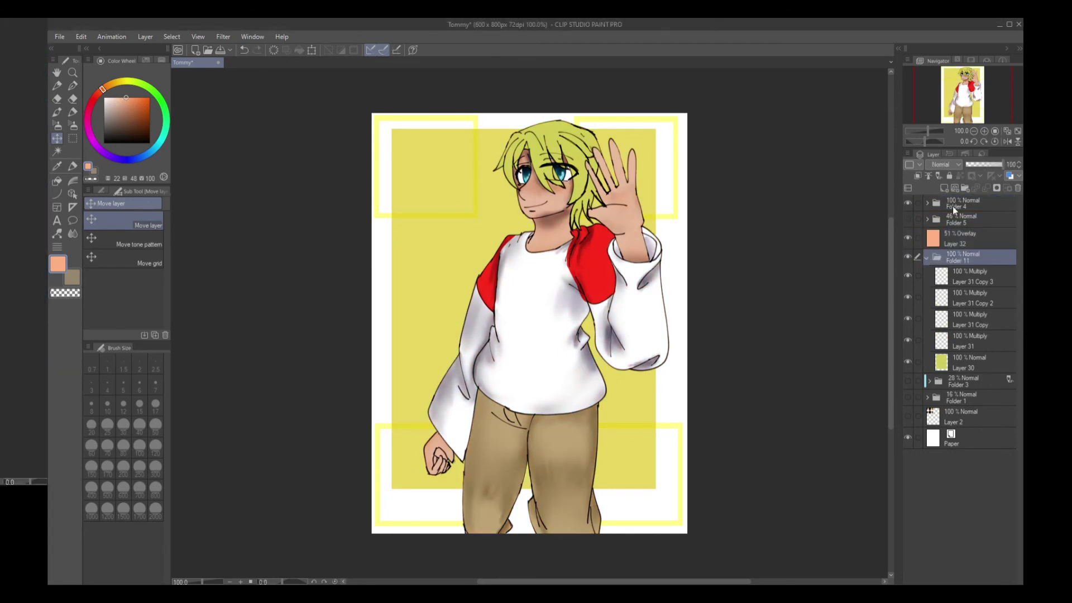
Add a pale yellow-orange filled Overlay layer at 15% opacity on top of all layers
{"action": "key", "text": "ctrl+shift+n"}
{"action": "key", "text": "alt+BackSpace"}
{"action": "left_click_drag", "start_coordinate": [1003, 164], "coordinate": [969, 166]}
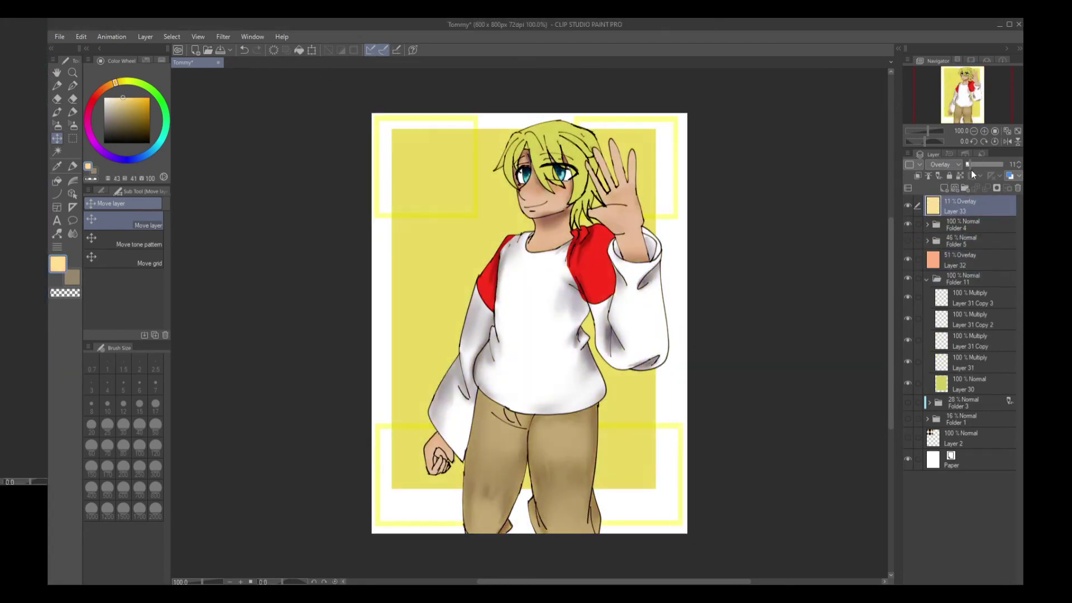
Add an empty layer on top and retouch the lowered arm's shoulder outline on Layer 8 with the Messy lineart pen
{"action": "key", "text": "ctrl+shift+n"}
{"action": "scroll", "coordinate": [977, 96], "scroll_direction": "up", "scroll_amount": 2}
{"action": "left_click", "coordinate": [39, 144]}
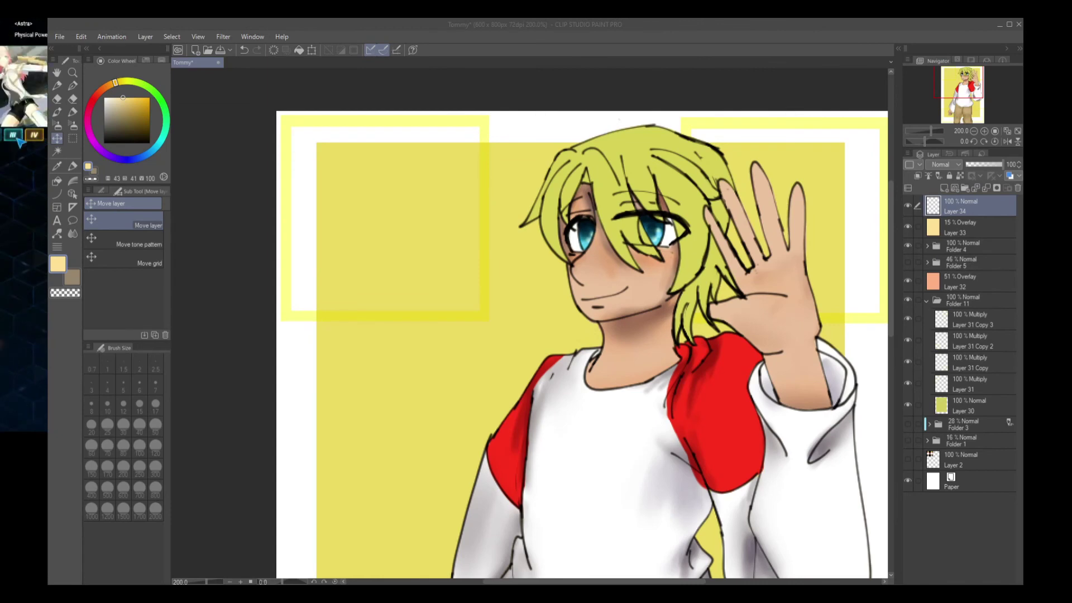
{"action": "key", "text": "p"}
{"action": "scroll", "coordinate": [605, 179], "scroll_direction": "up", "scroll_amount": 2}
{"action": "left_click", "coordinate": [928, 246]}
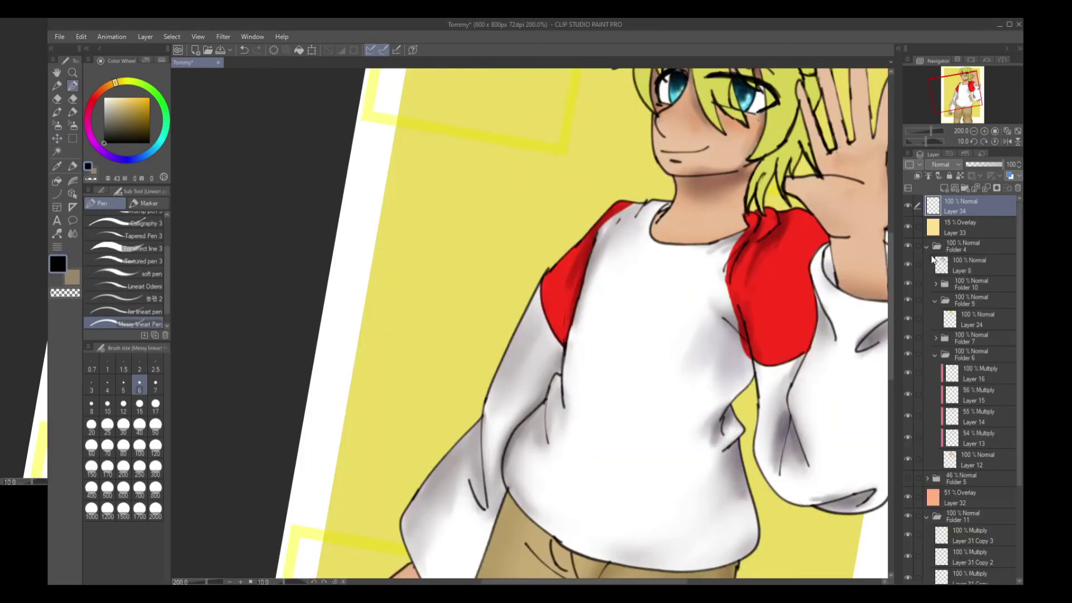
{"action": "left_click", "coordinate": [971, 265]}
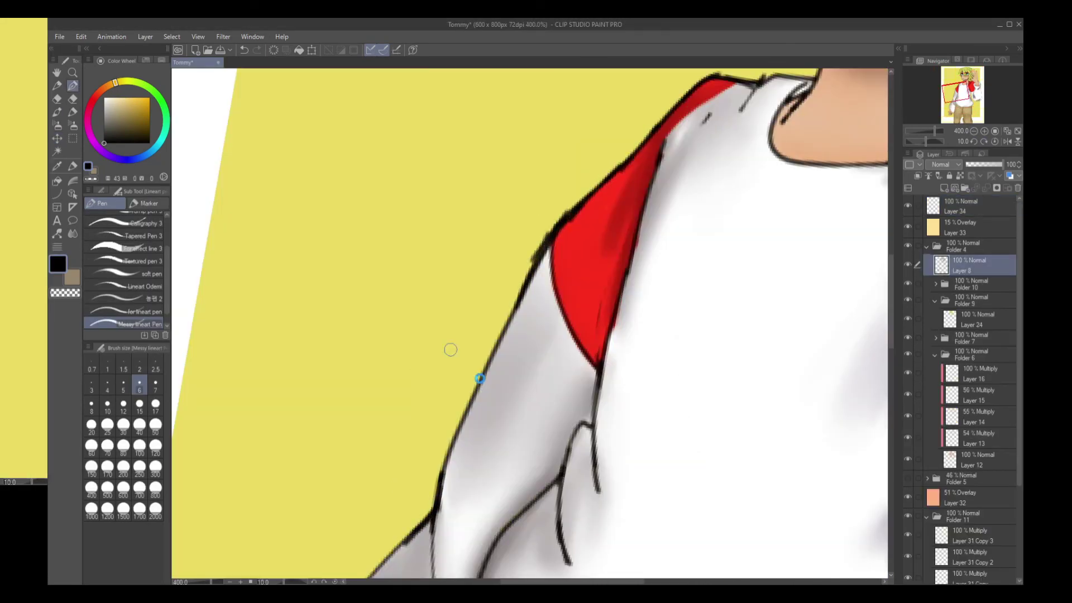
{"action": "left_click", "coordinate": [246, 52]}
Sign the drawing with the artist's handle beside the lowered arm on Layer 34 using the Mechanical pencil in black
{"action": "key", "text": "p"}
{"action": "mouse_move", "coordinate": [441, 346]}
{"action": "left_mouse_down"}
{"action": "mouse_move", "coordinate": [484, 358]}
{"action": "mouse_move", "coordinate": [497, 239]}
{"action": "mouse_move", "coordinate": [526, 233]}
{"action": "mouse_move", "coordinate": [513, 215]}
{"action": "mouse_move", "coordinate": [558, 170]}
{"action": "left_mouse_up"}
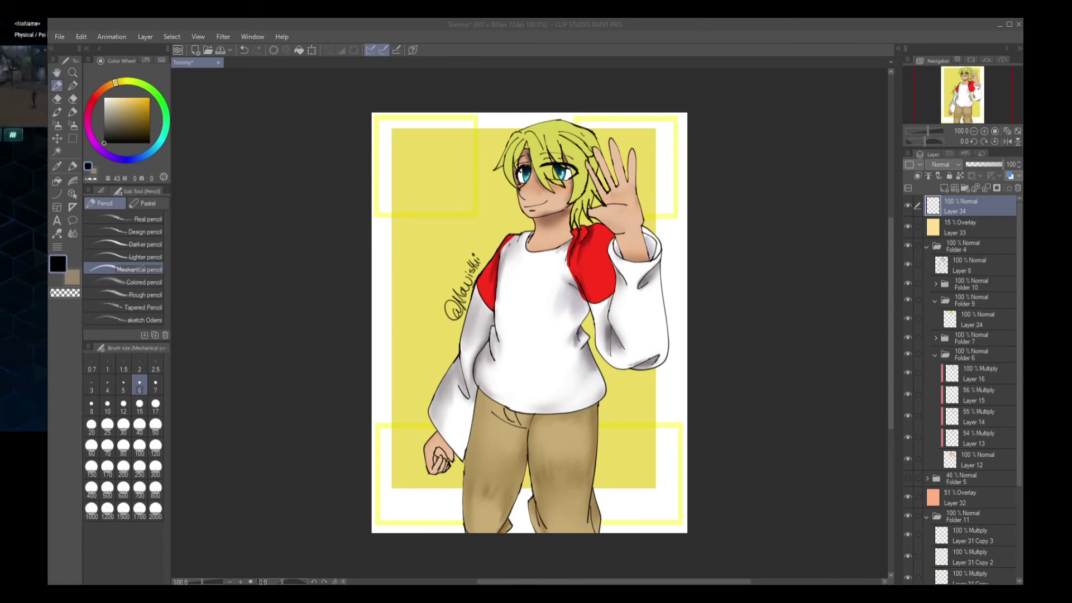
{"action": "left_click", "coordinate": [920, 95]}
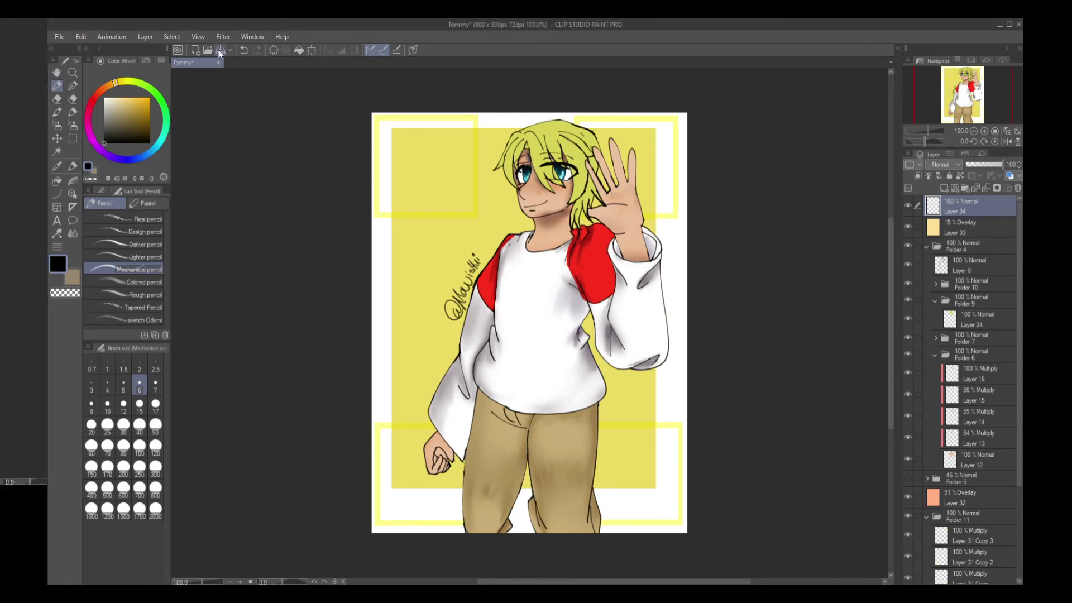
Save the drawing and create a new 800 x 600 px canvas with a dark blue drawing colour
{"action": "left_click", "coordinate": [195, 50]}
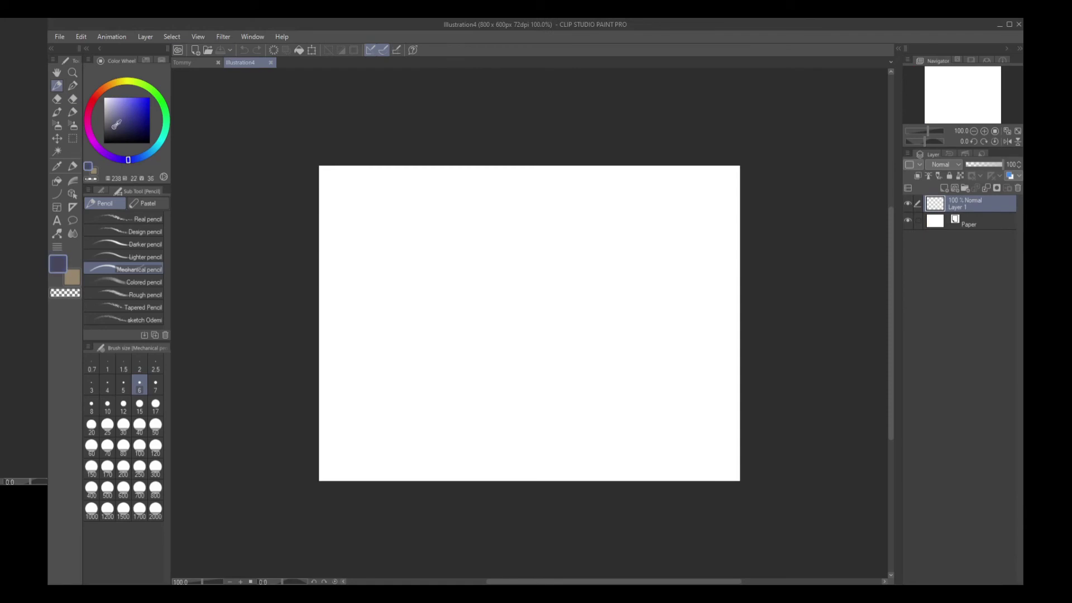
{"action": "left_click", "coordinate": [115, 129]}
{"action": "left_click", "coordinate": [44, 42]}
{"action": "key", "text": "ctrl+plus"}
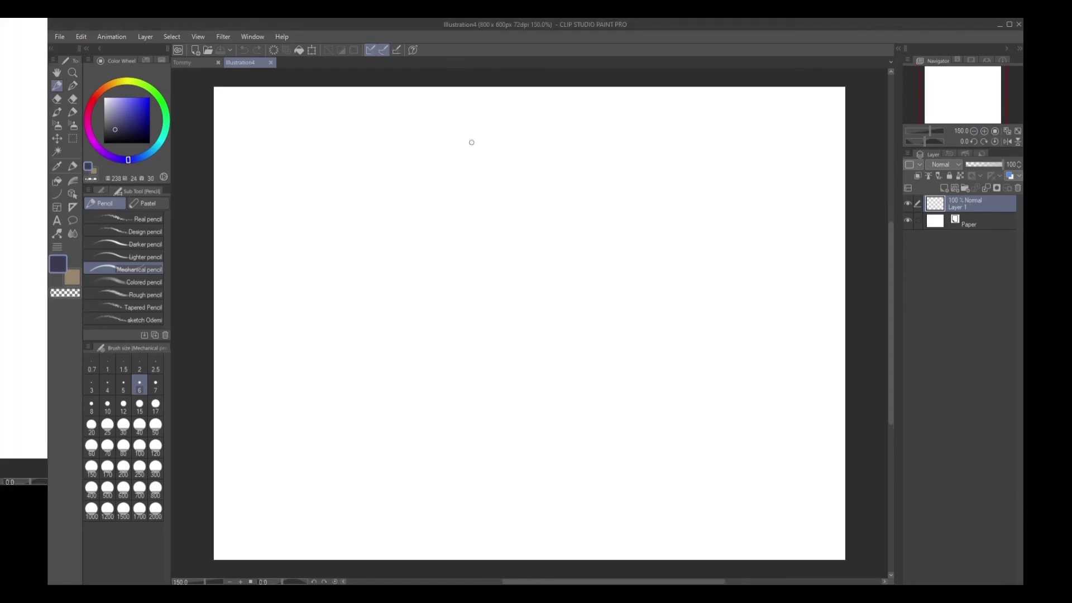
Sketch a chibi head with a rounded face, parted bangs, pointed animal ears and round eyes using the Mechanical pencil
{"action": "left_click_drag", "start_coordinate": [494, 180], "coordinate": [472, 246]}
{"action": "left_click_drag", "start_coordinate": [483, 223], "coordinate": [511, 279]}
{"action": "left_click_drag", "start_coordinate": [527, 218], "coordinate": [520, 274]}
{"action": "left_click_drag", "start_coordinate": [536, 159], "coordinate": [536, 260]}
{"action": "left_click_drag", "start_coordinate": [550, 171], "coordinate": [581, 223]}
{"action": "left_click_drag", "start_coordinate": [580, 240], "coordinate": [582, 263]}
{"action": "left_click_drag", "start_coordinate": [447, 211], "coordinate": [445, 259]}
{"action": "left_click_drag", "start_coordinate": [453, 223], "coordinate": [455, 245]}
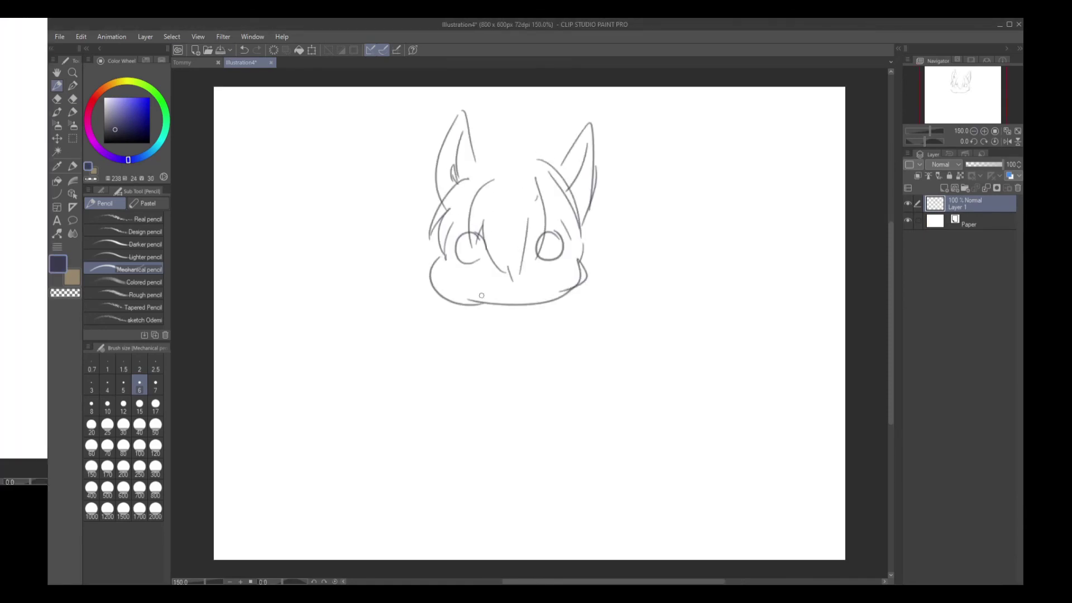
{"action": "left_click_drag", "start_coordinate": [564, 176], "coordinate": [575, 262]}
{"action": "left_click_drag", "start_coordinate": [413, 164], "coordinate": [386, 285]}
{"action": "left_click_drag", "start_coordinate": [424, 204], "coordinate": [414, 324]}
{"action": "left_click_drag", "start_coordinate": [414, 285], "coordinate": [463, 335]}
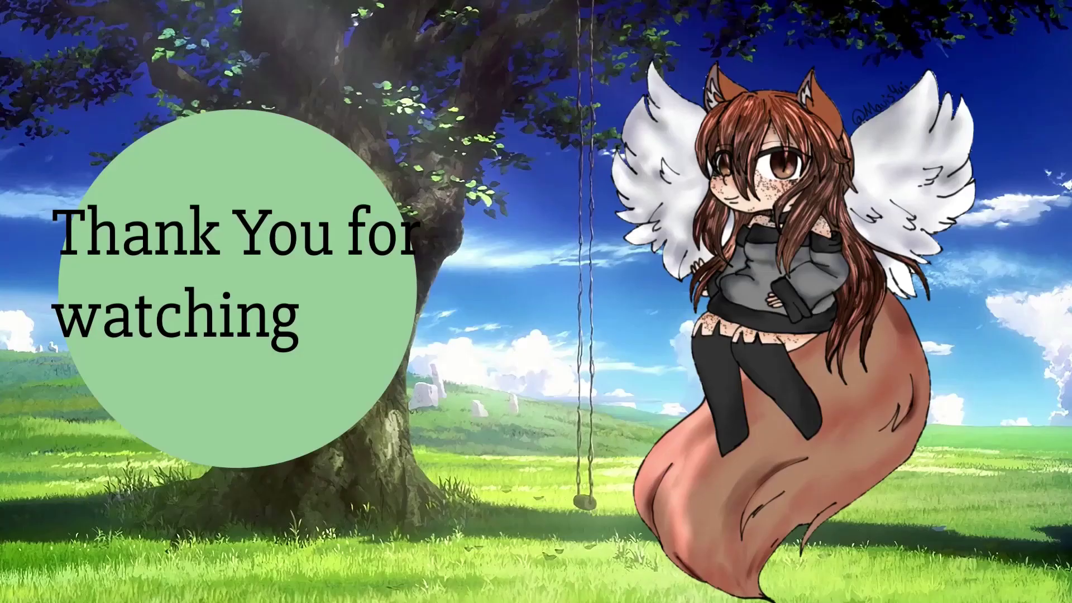